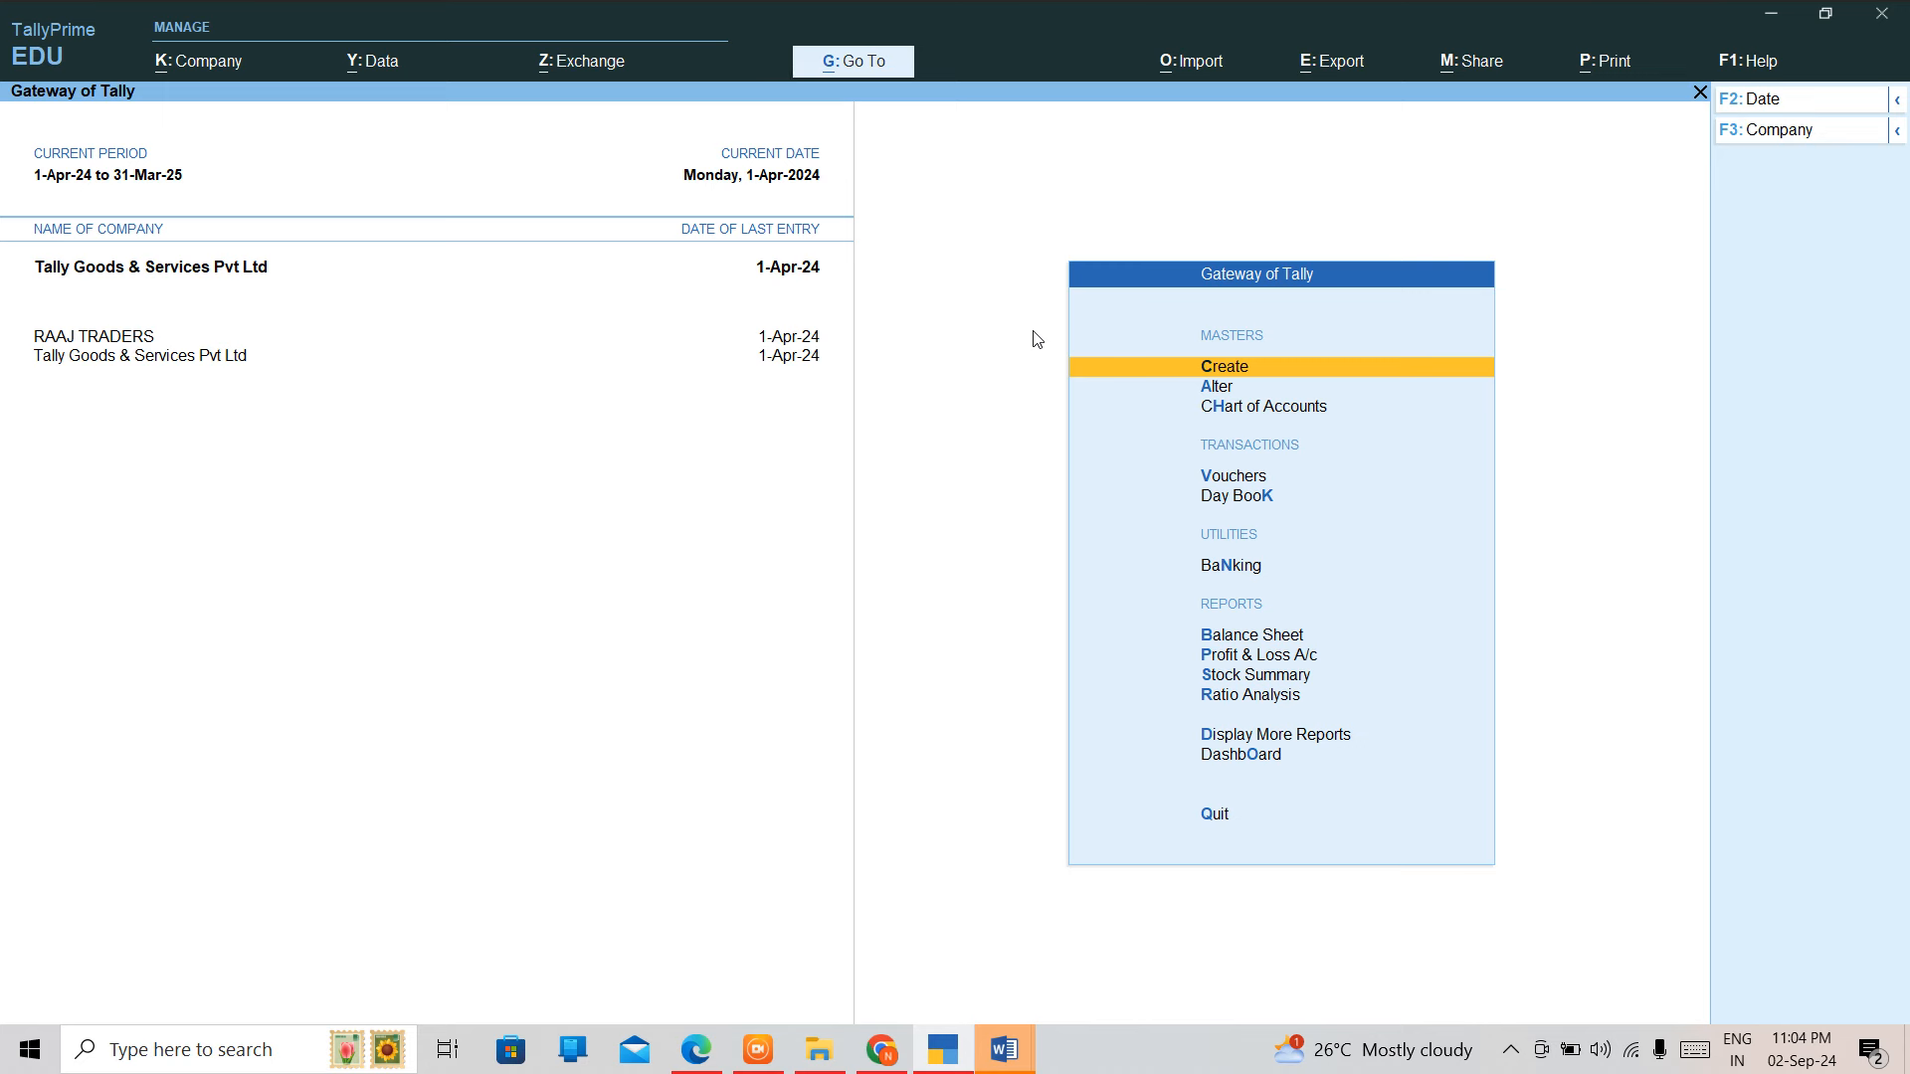
Start creating a new ledger master named ROUND OFF, without an alias
key("Return")
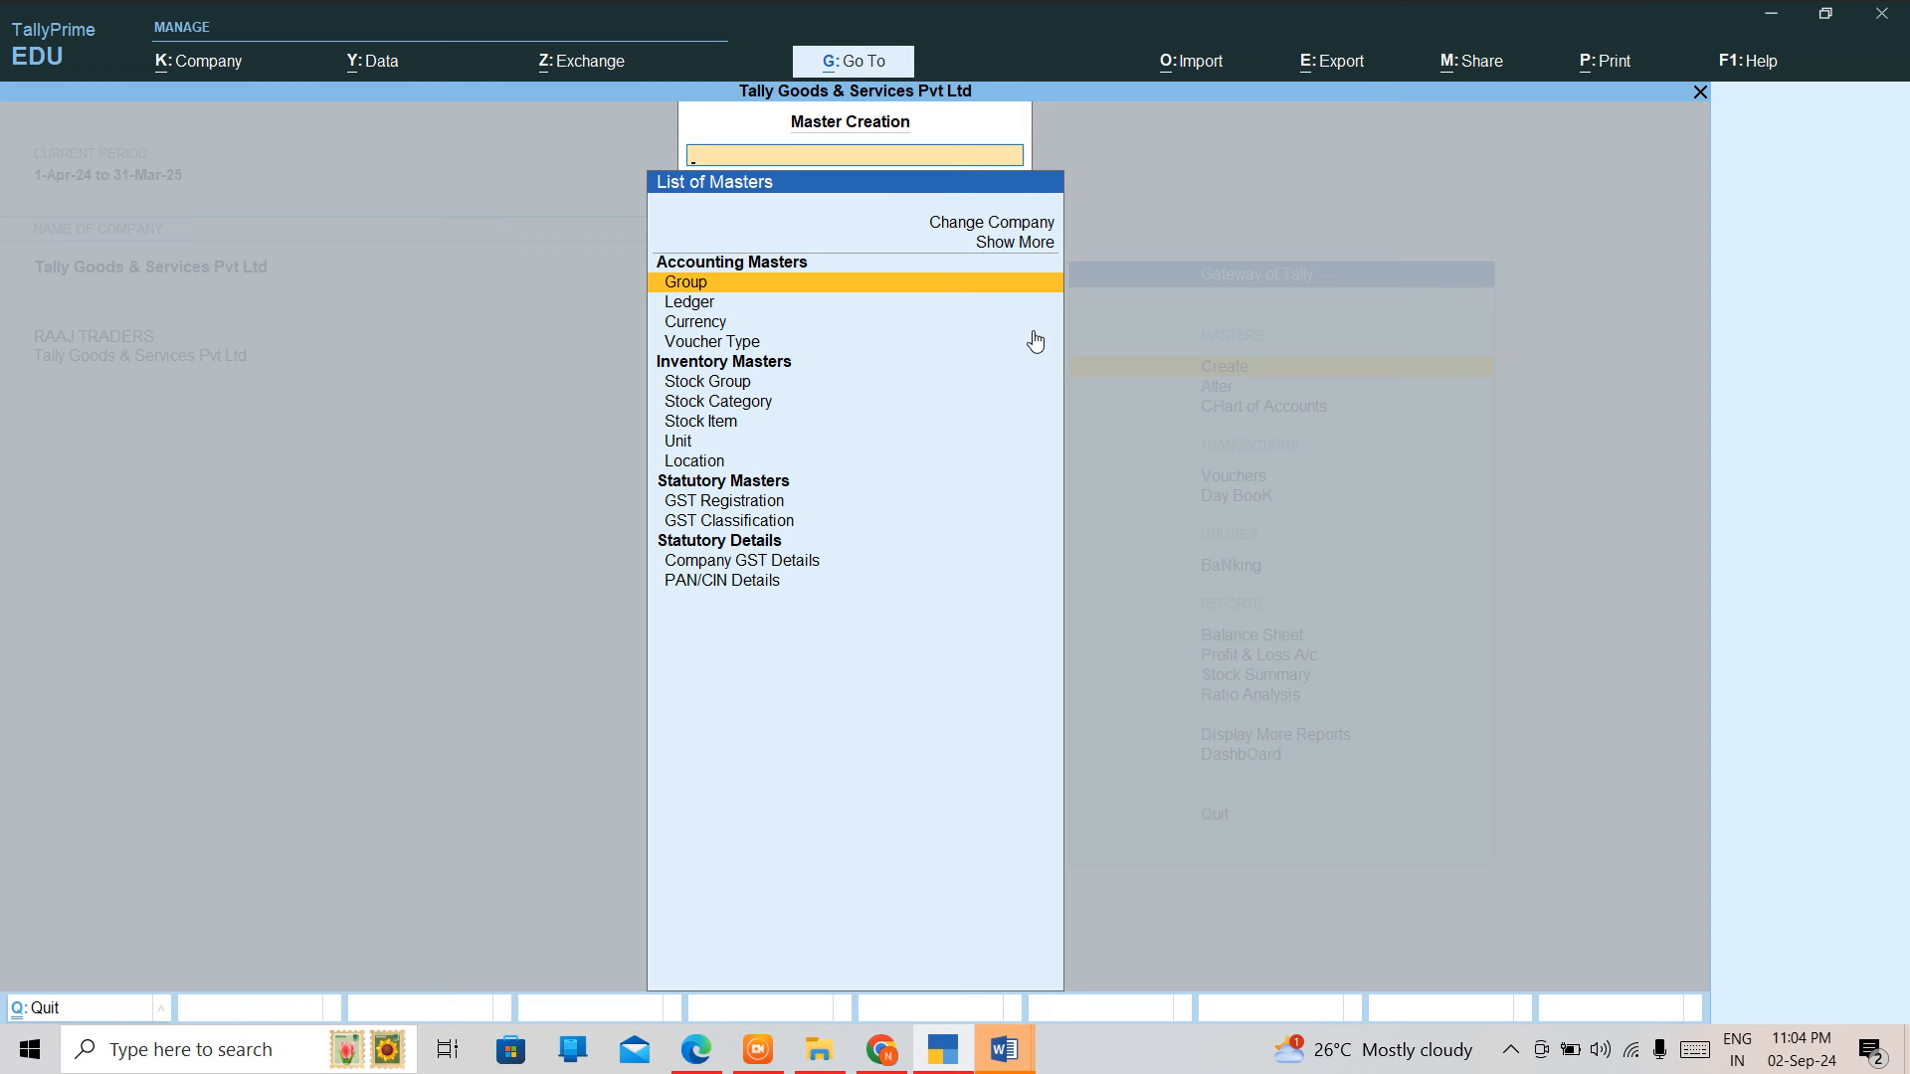
key("Down")
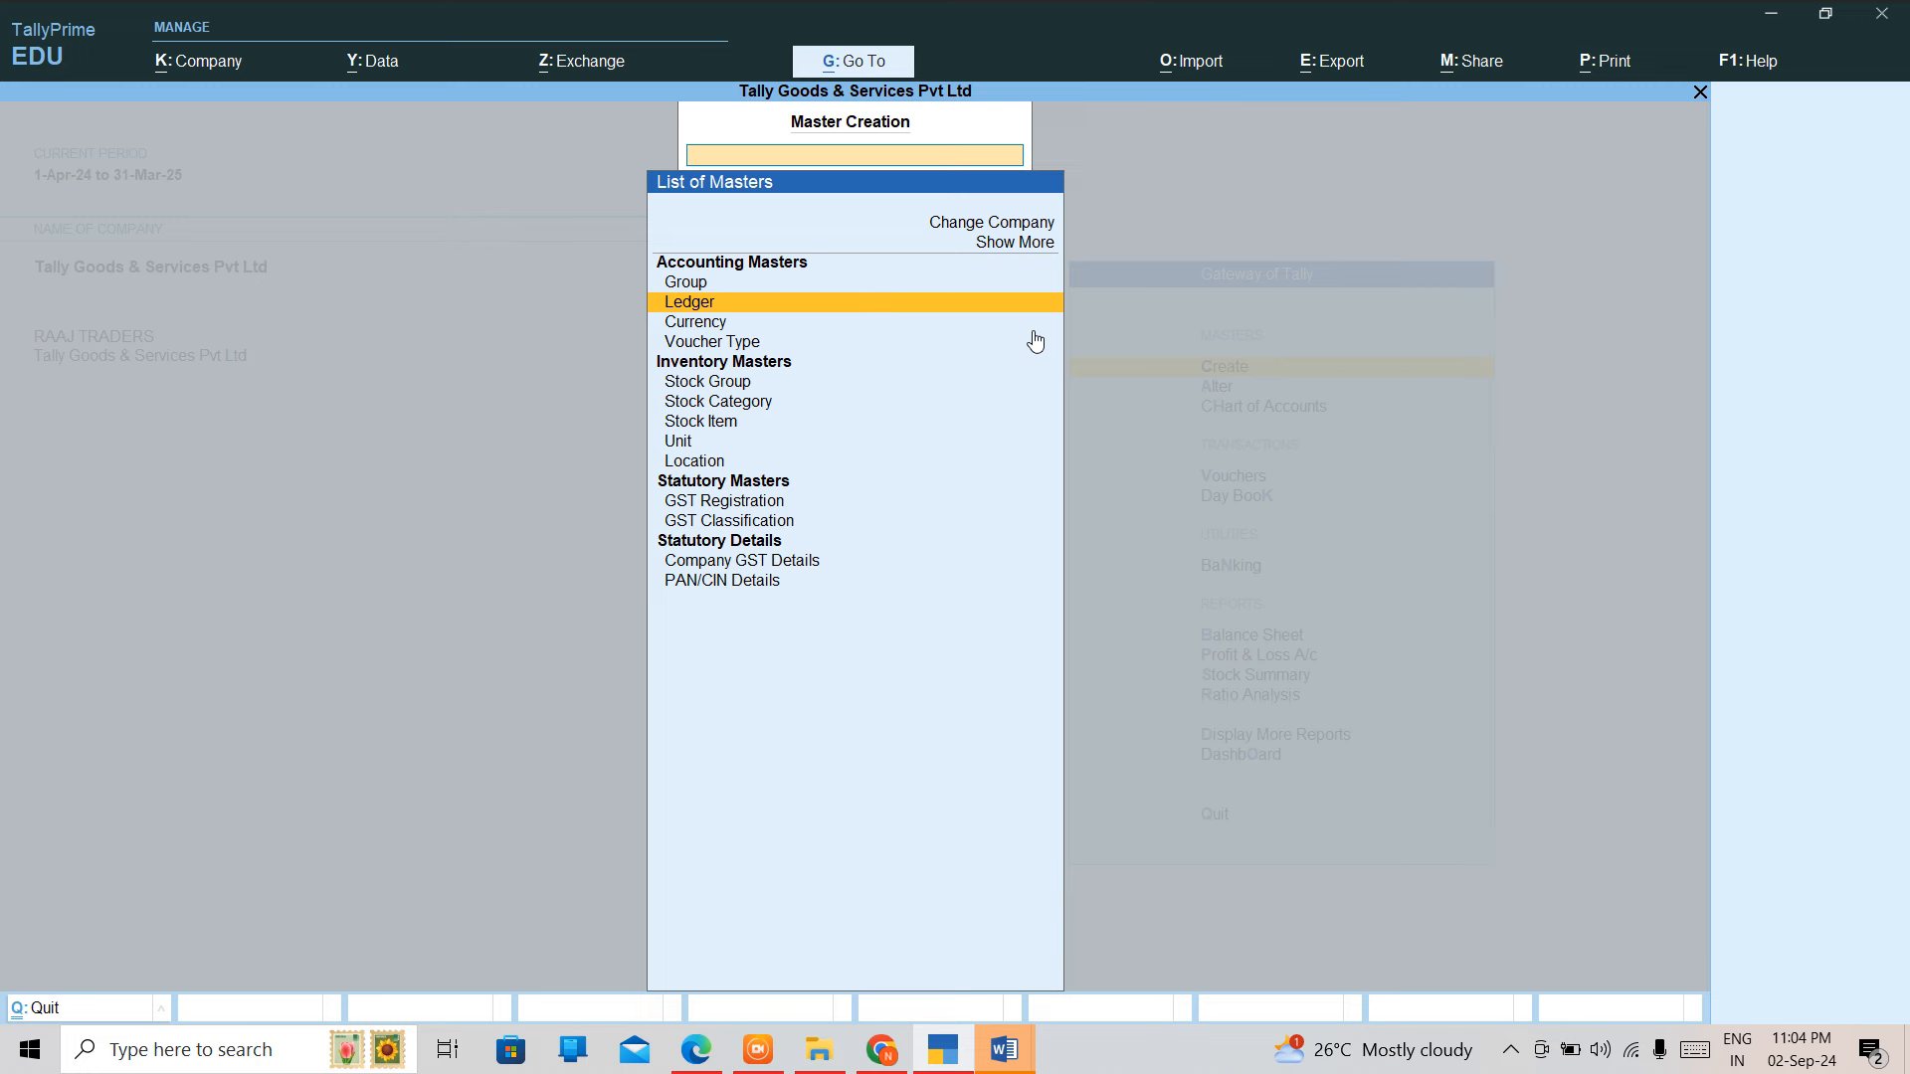
key("Return")
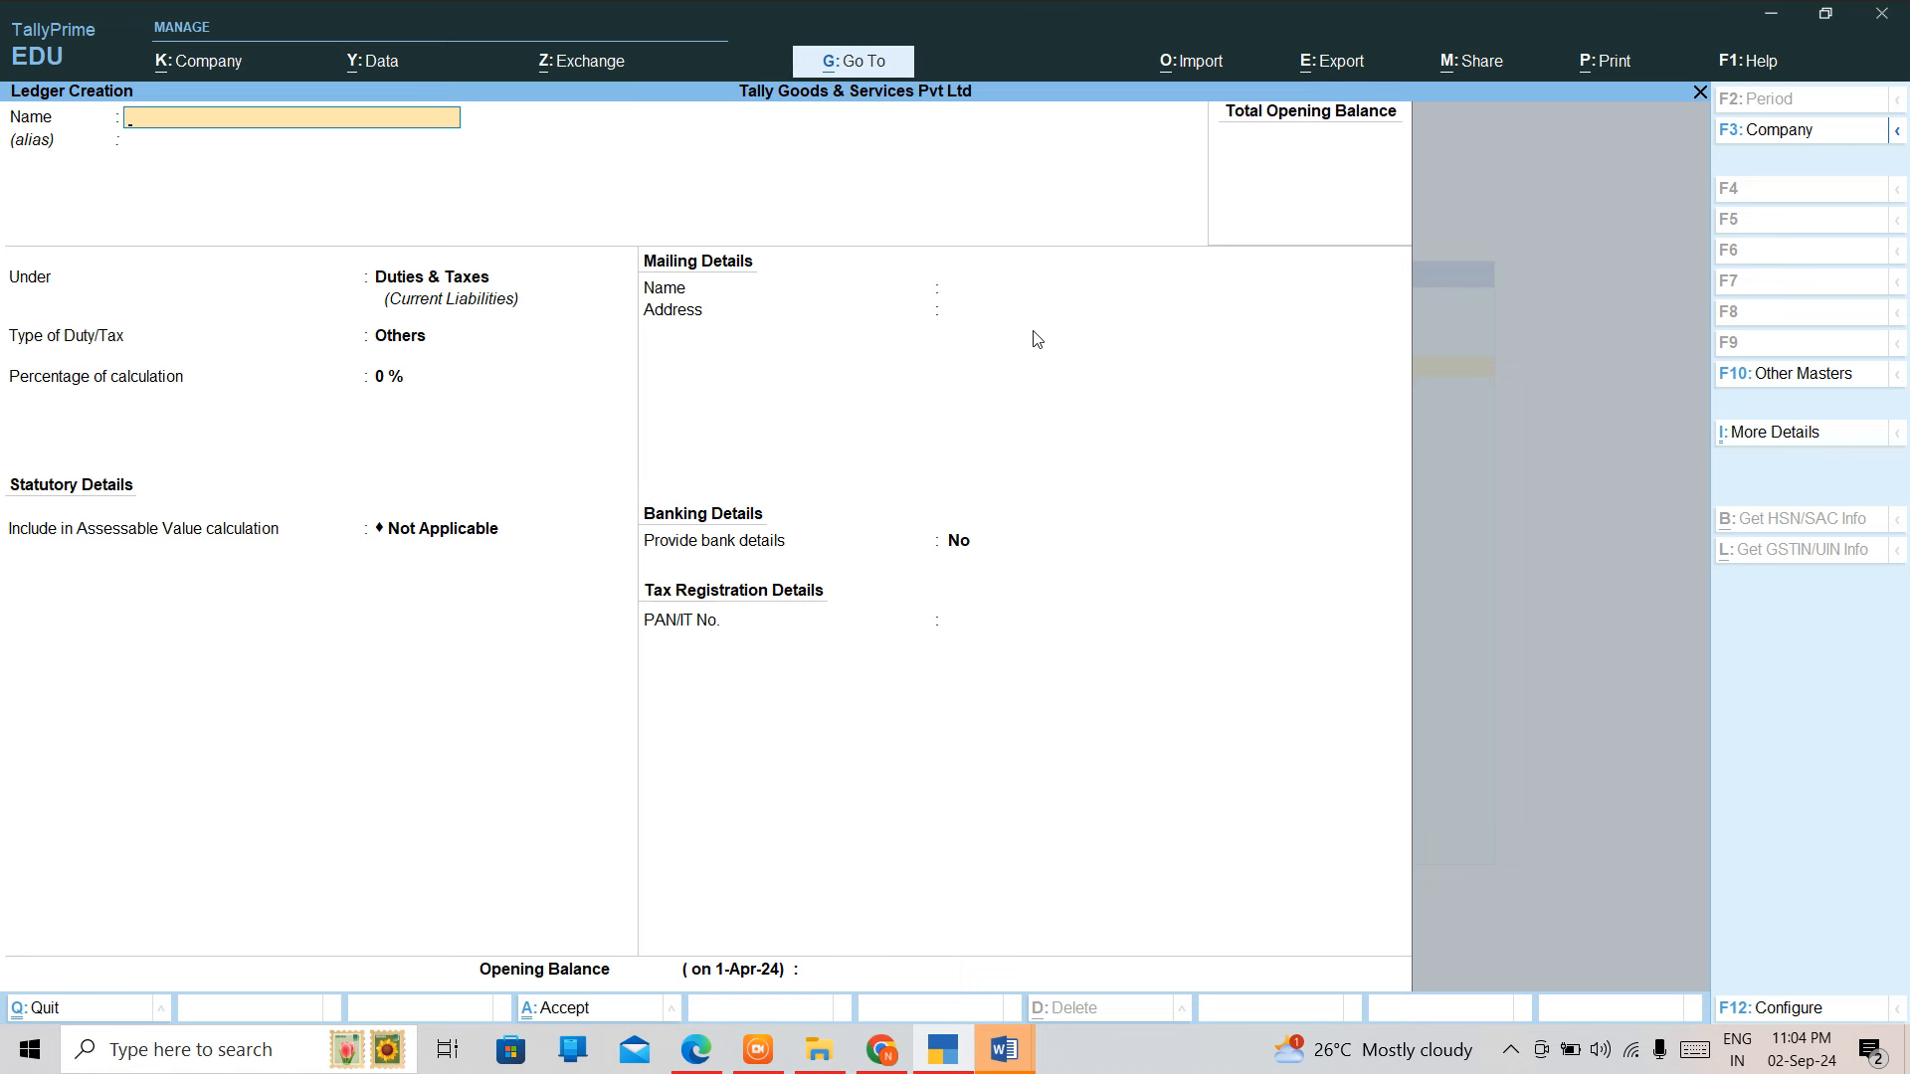
type("ROUND OFF")
key("Return")
key("Return")
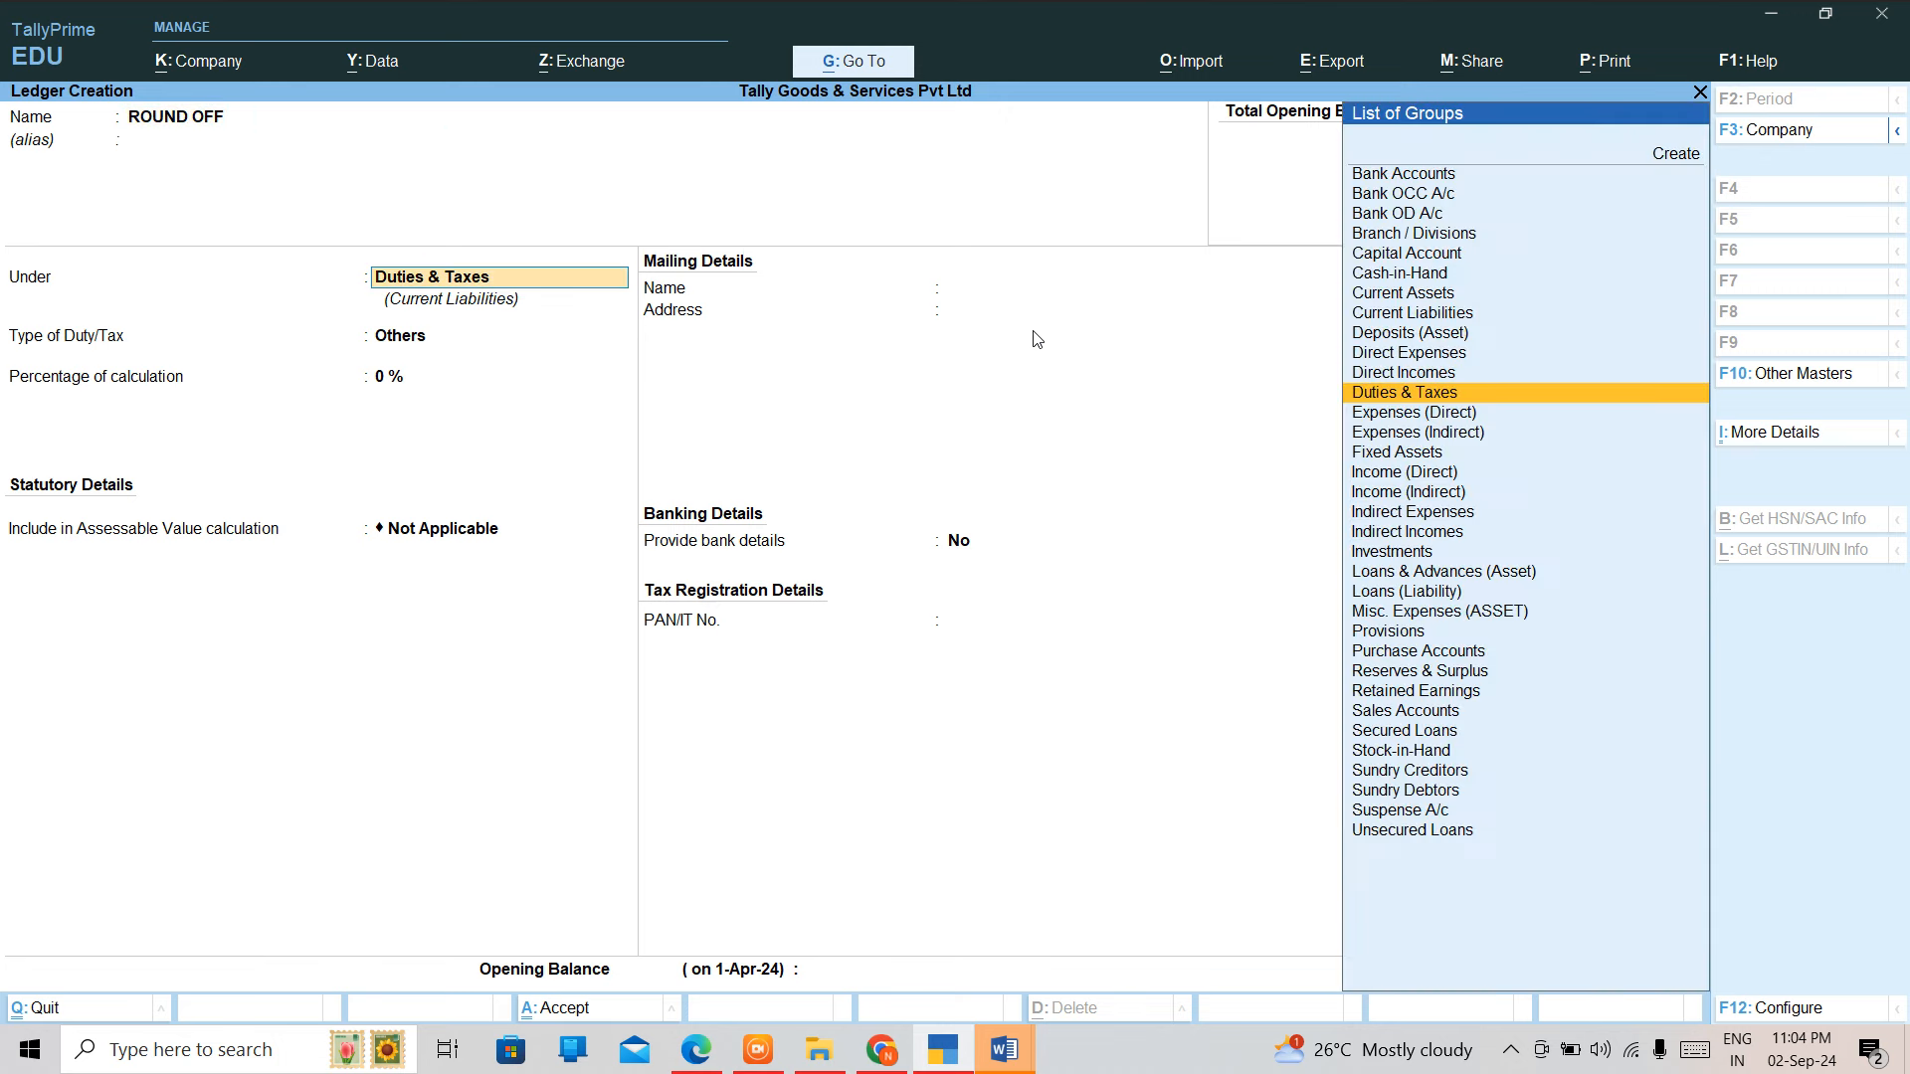
Place the ROUND OFF ledger under the Indirect Expenses group
key("Down")
key("Down")
key("Down")
key("Down")
key("Down")
key("Down")
key("Return")
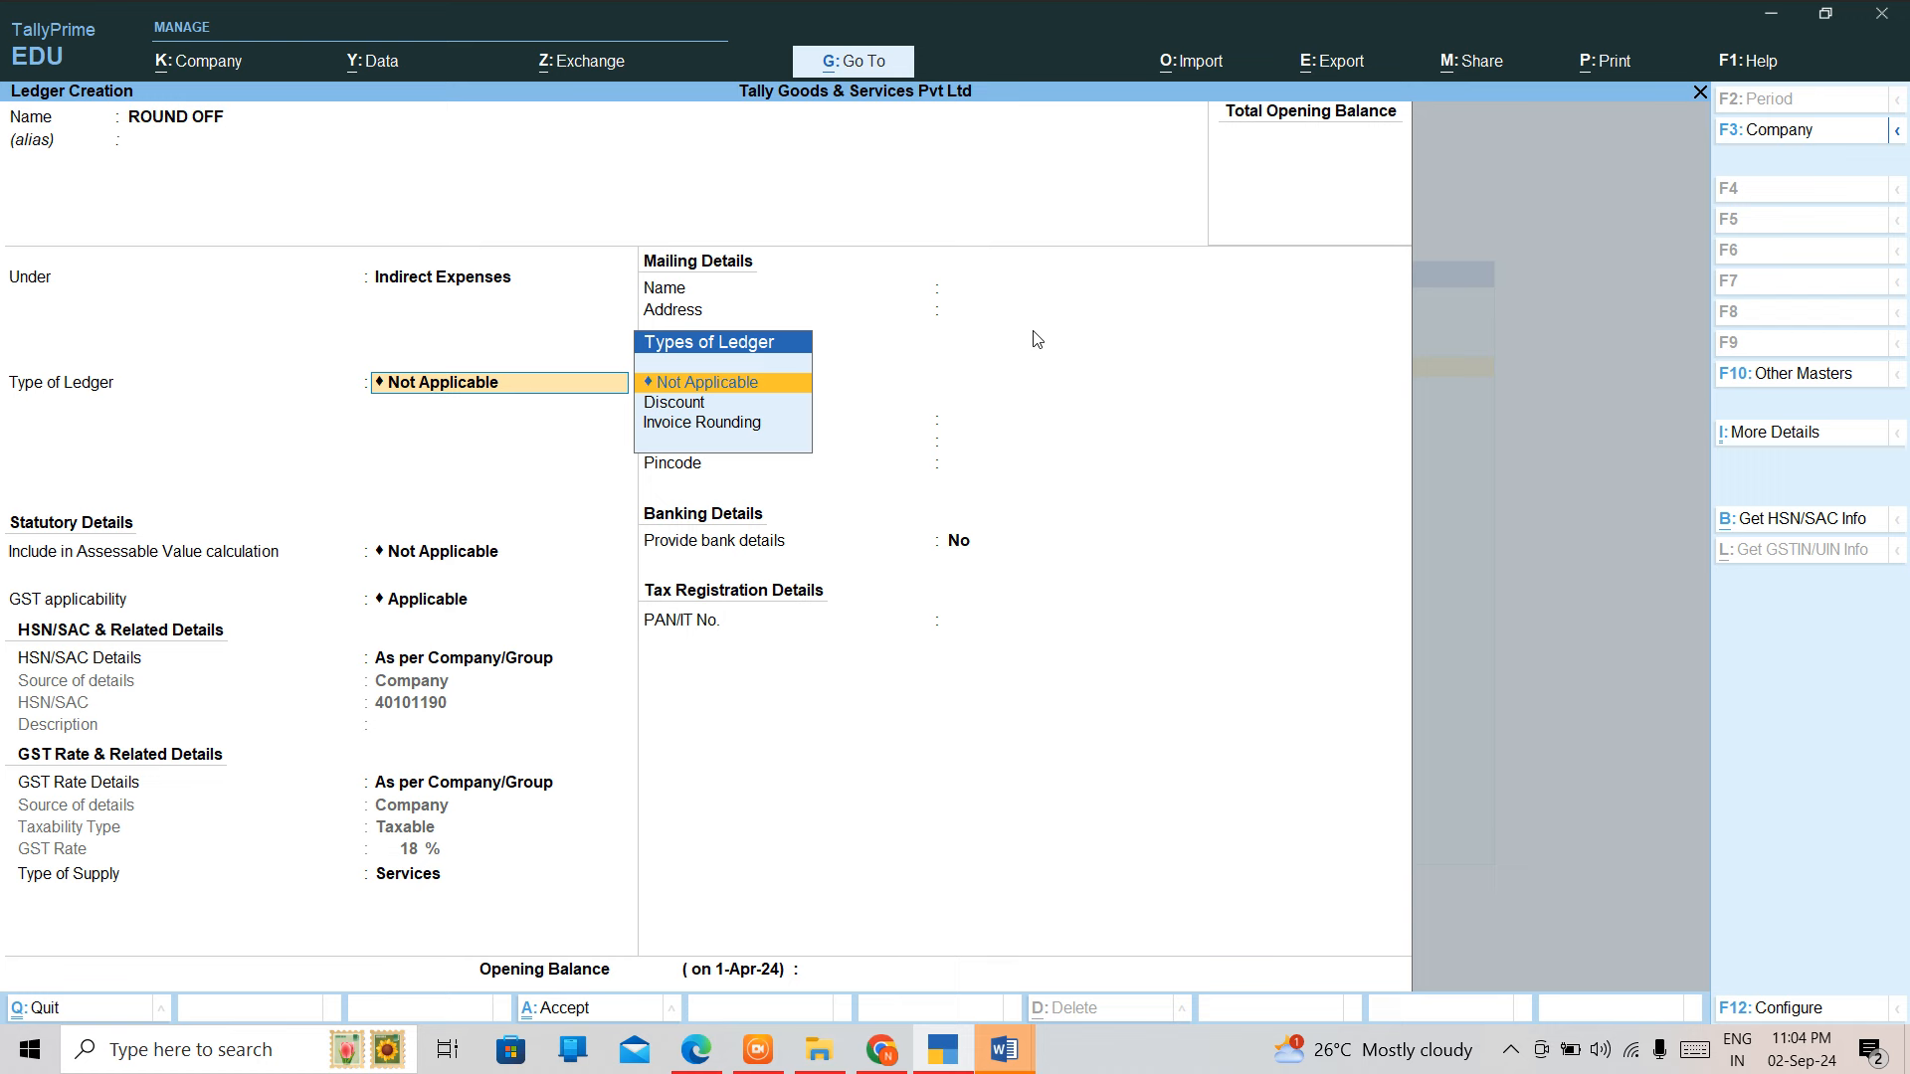
Set the type of ledger to Invoice Rounding
key("Down")
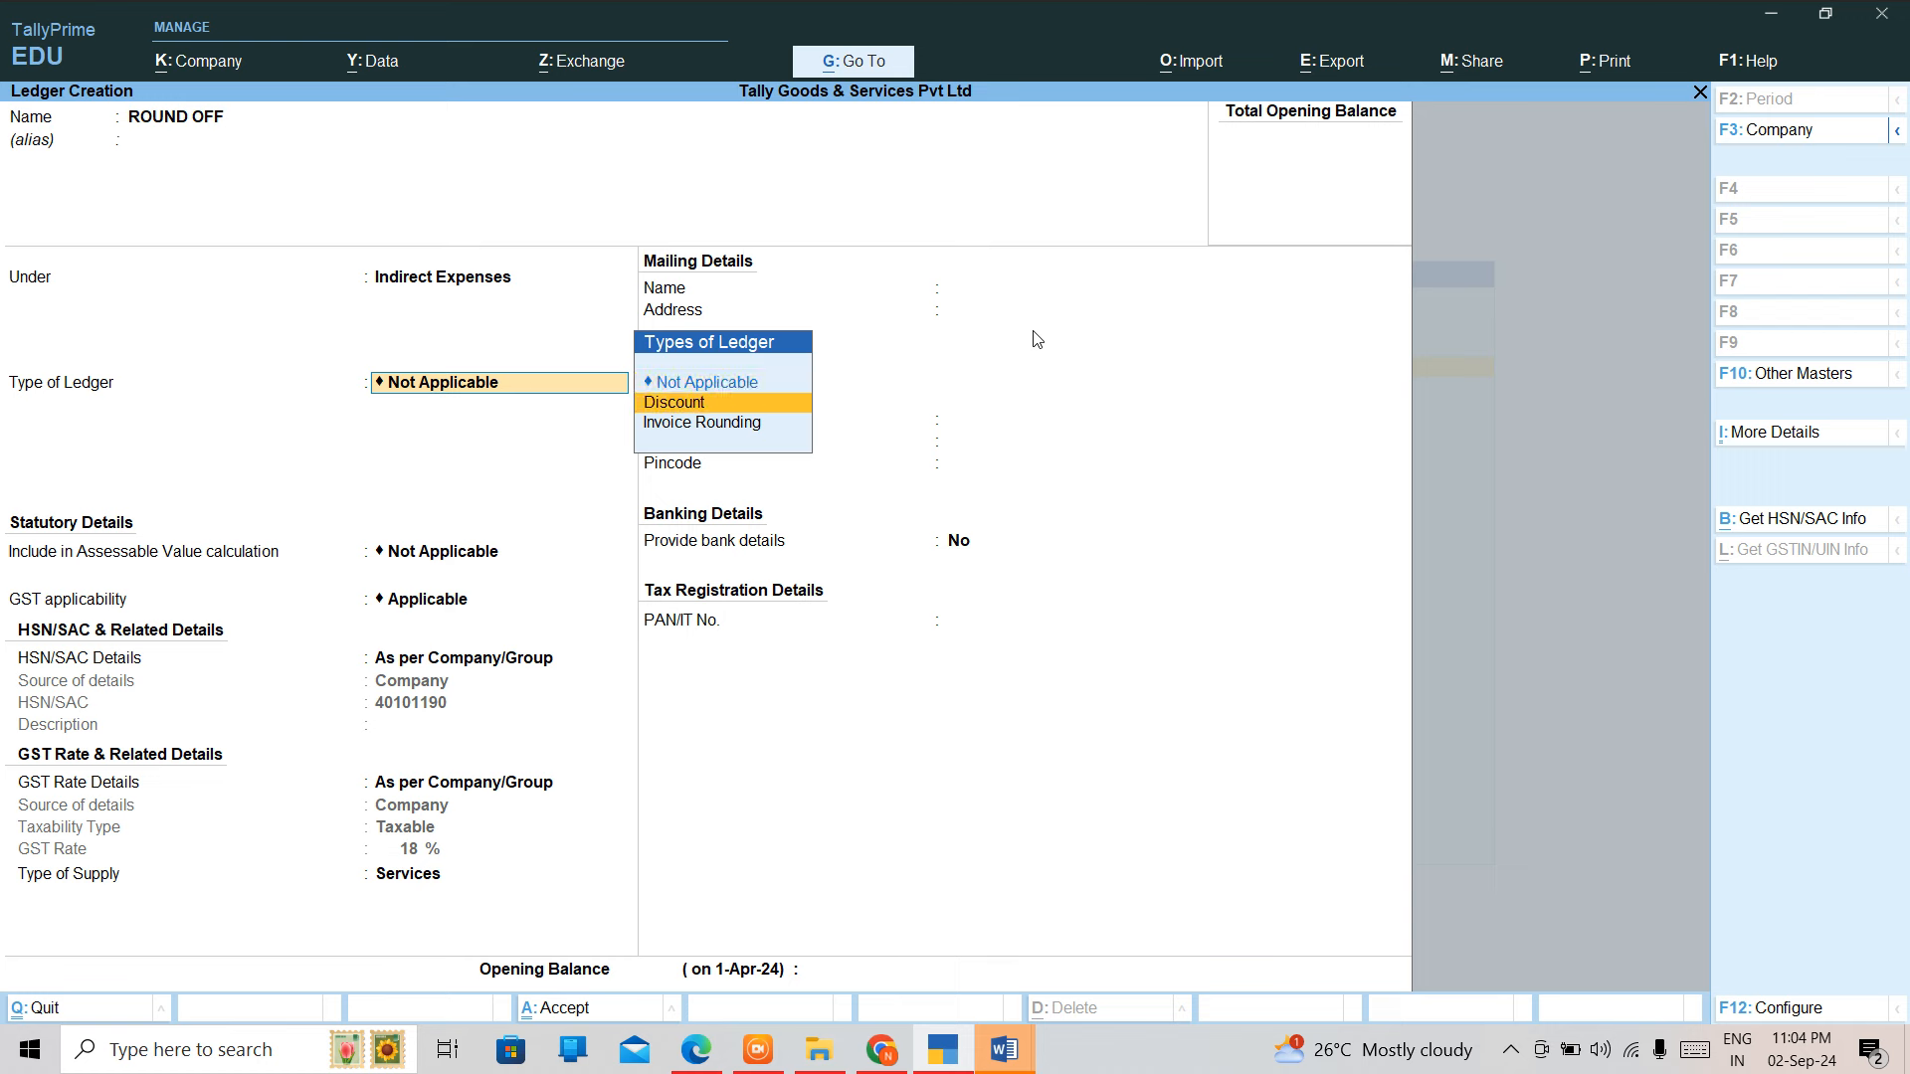
key("Up")
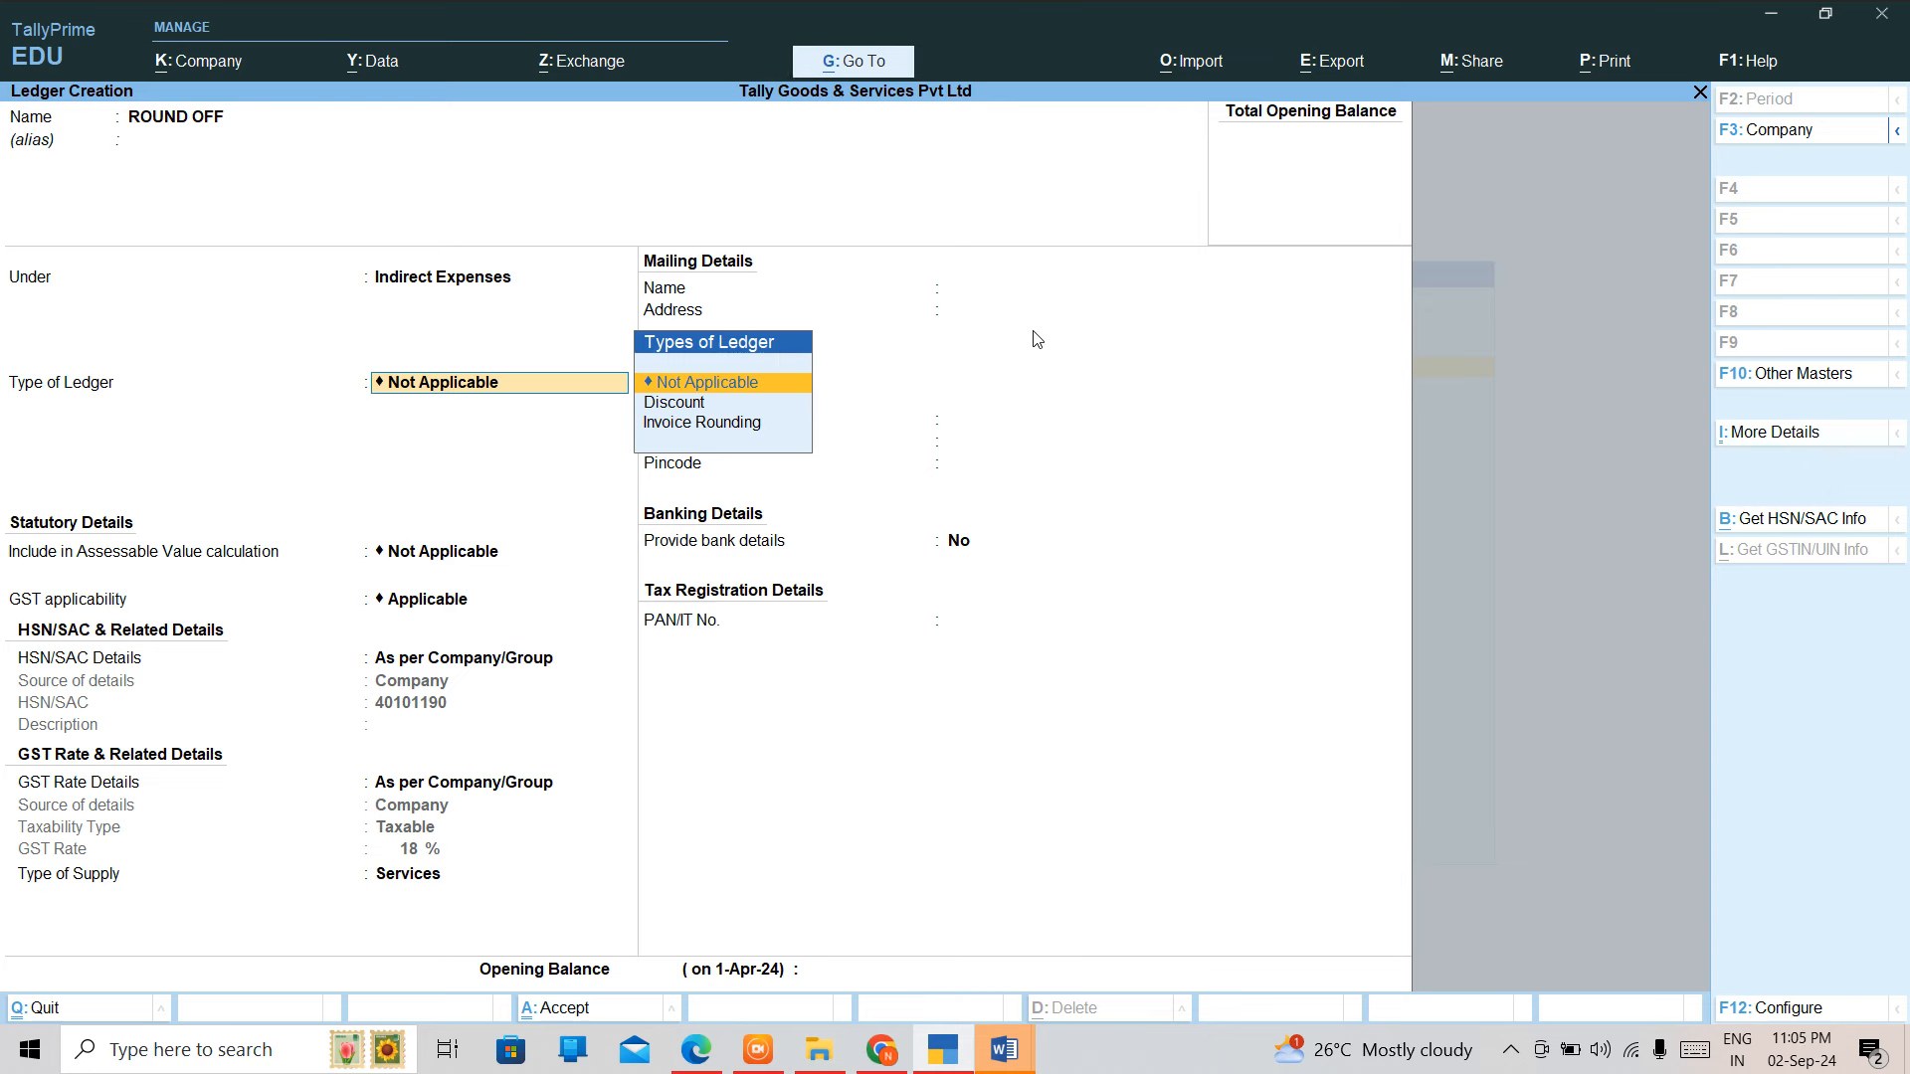
key("Down")
key("Down")
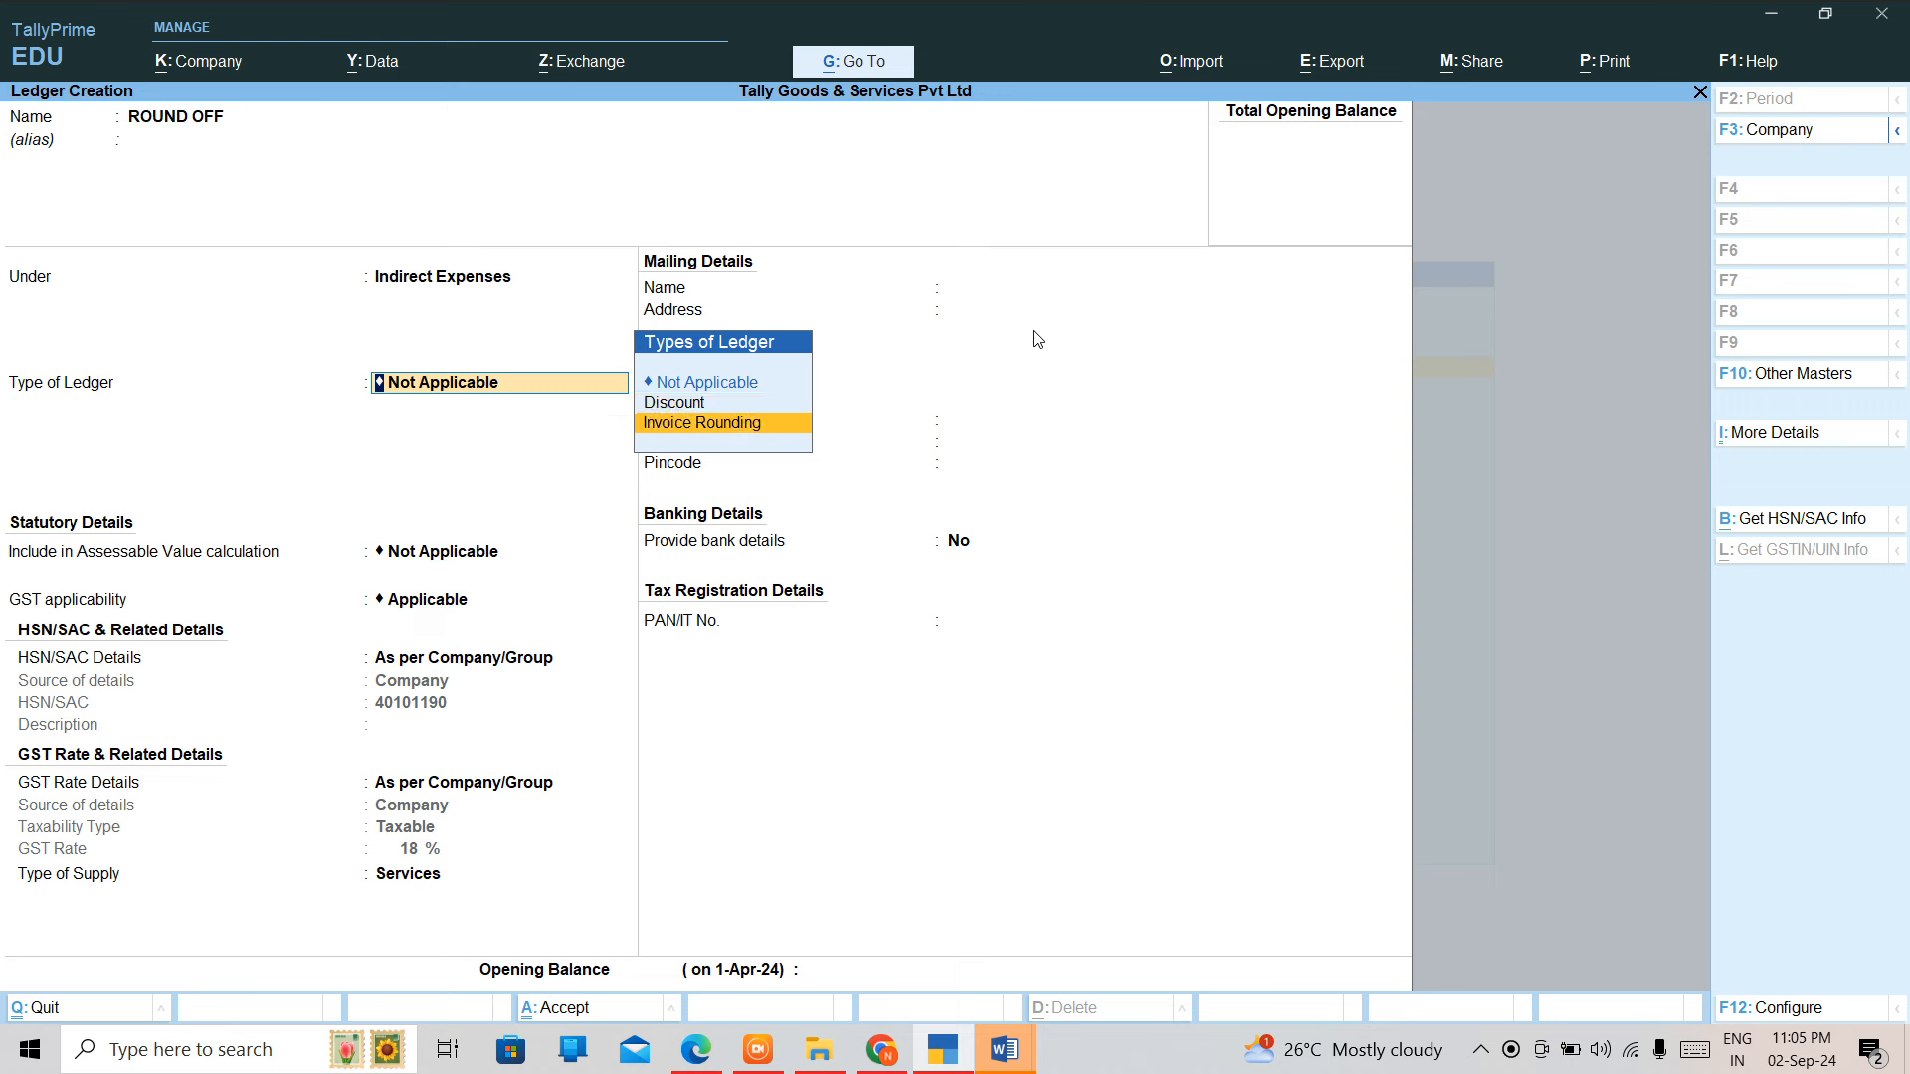
key("Return")
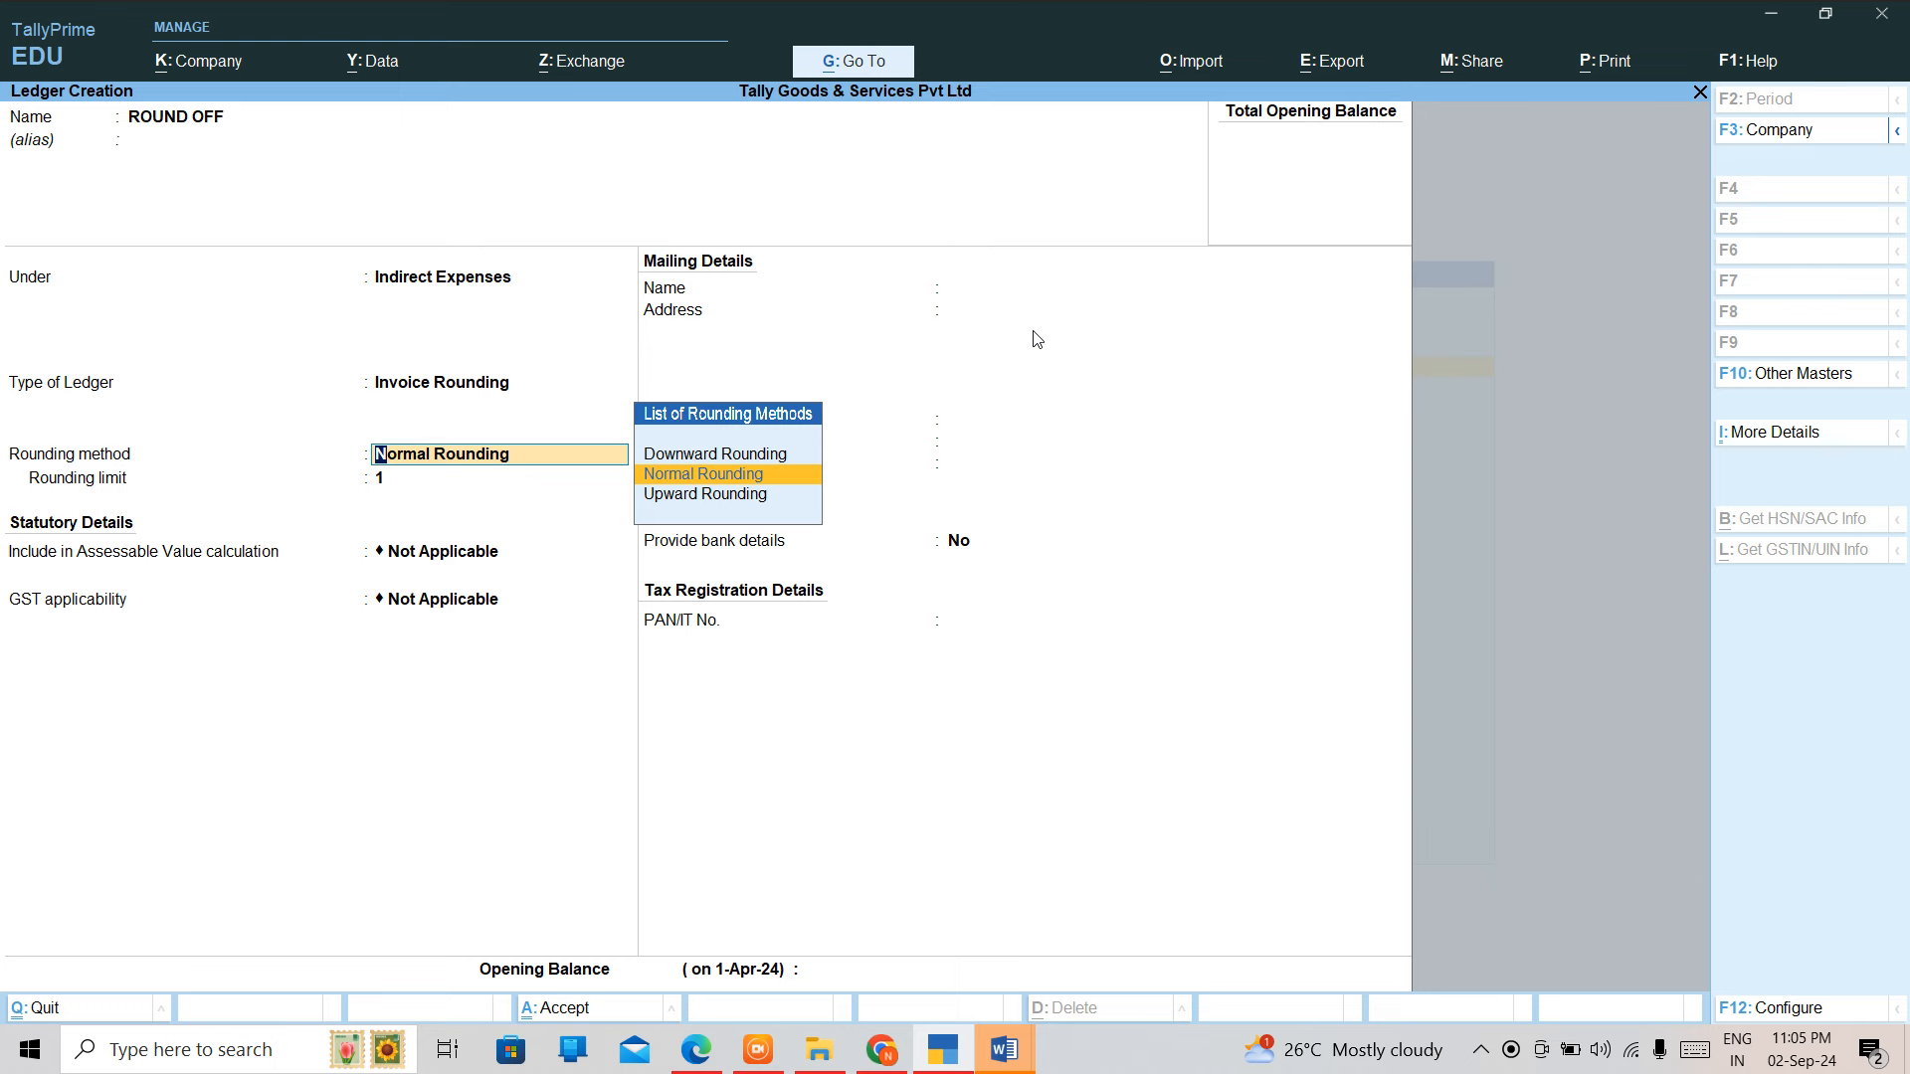
Go through the rounding methods and choose Upward Rounding for the ledger
key("Up")
key("Down")
key("Down")
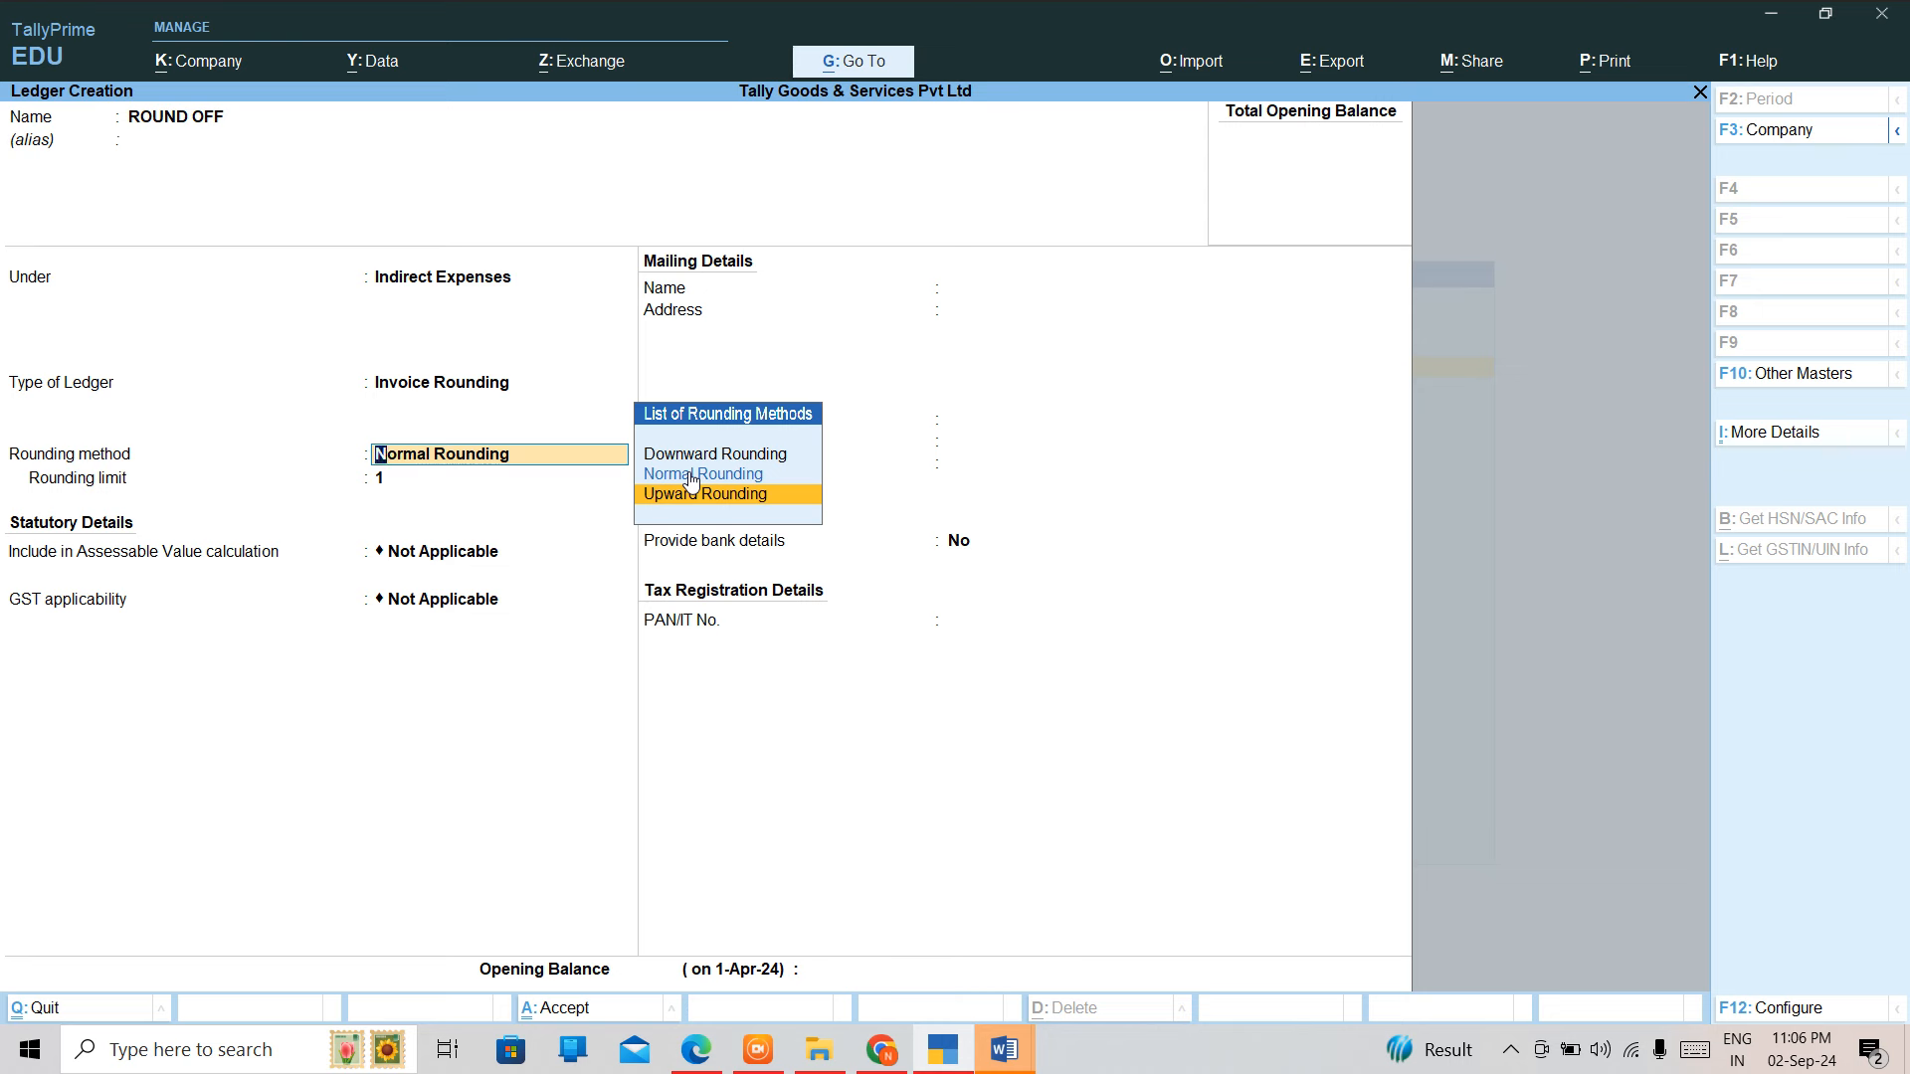
key("Up")
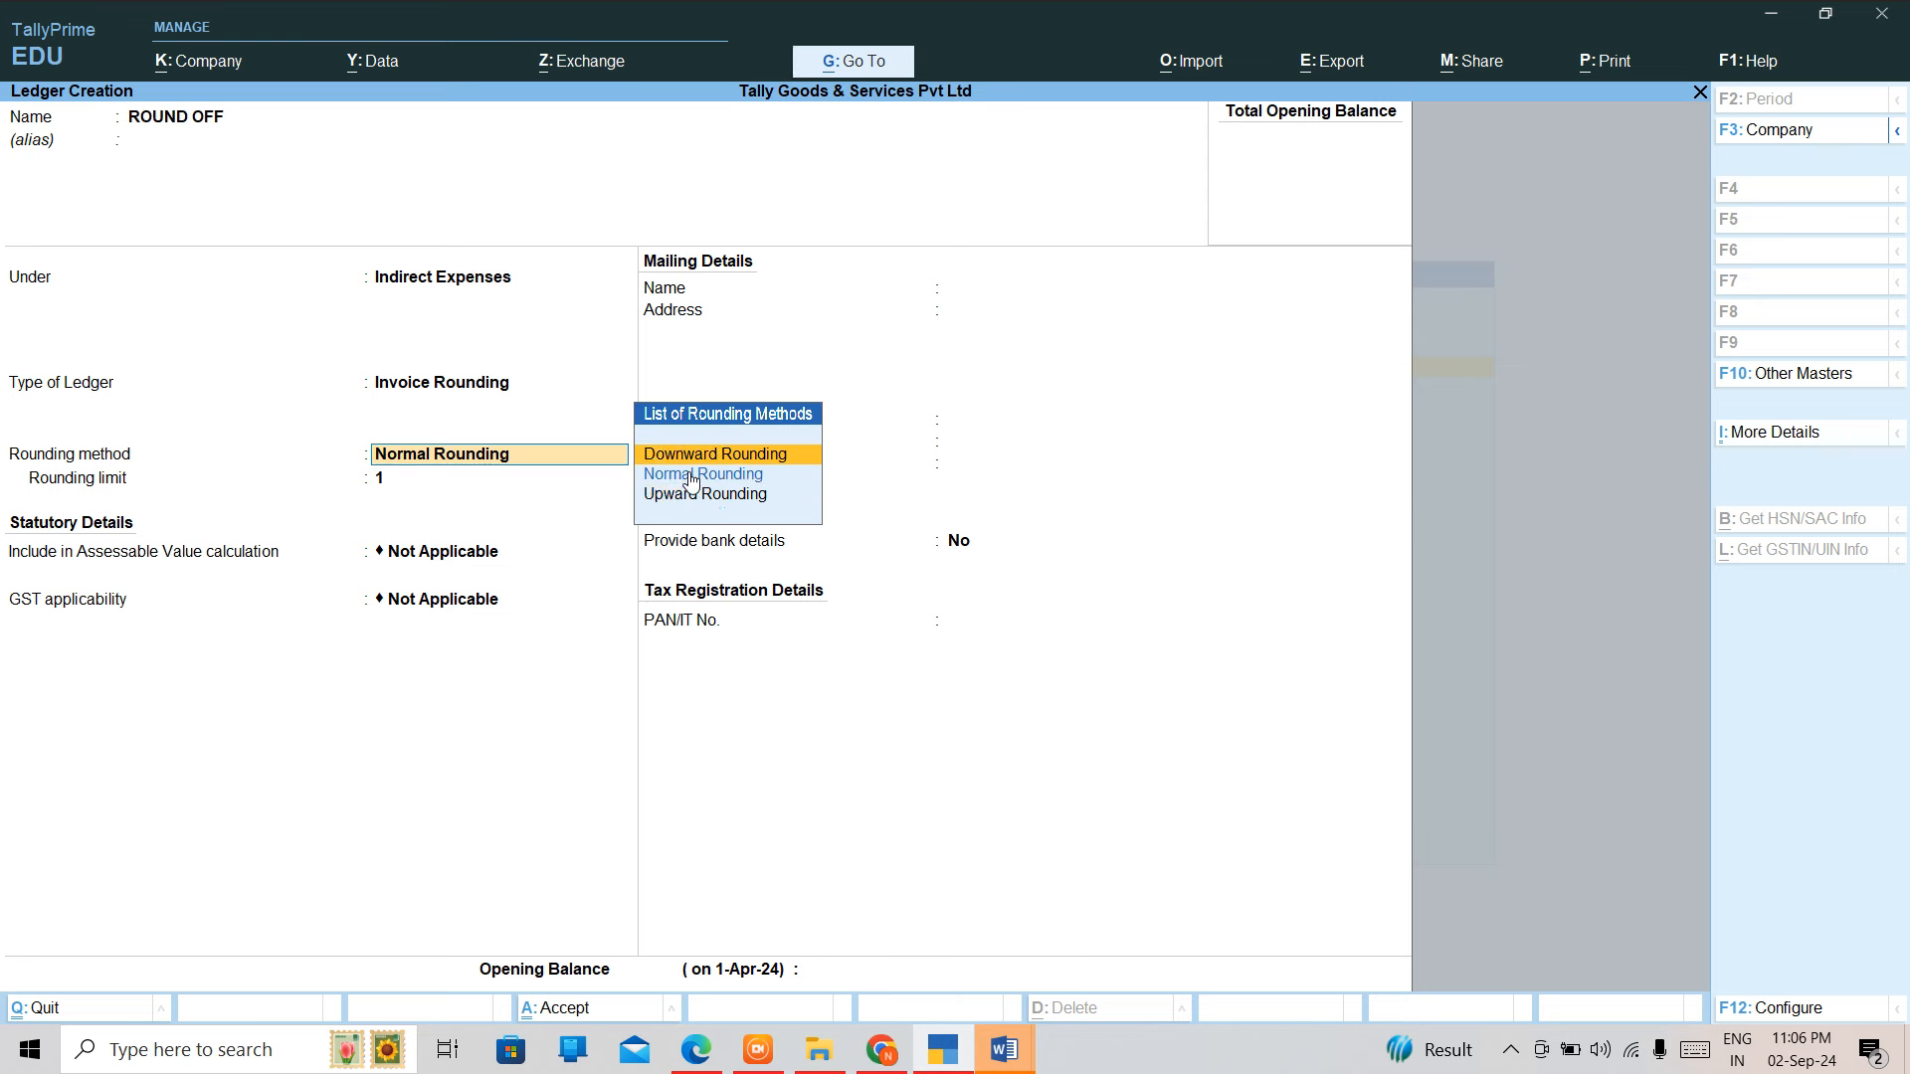
type("n")
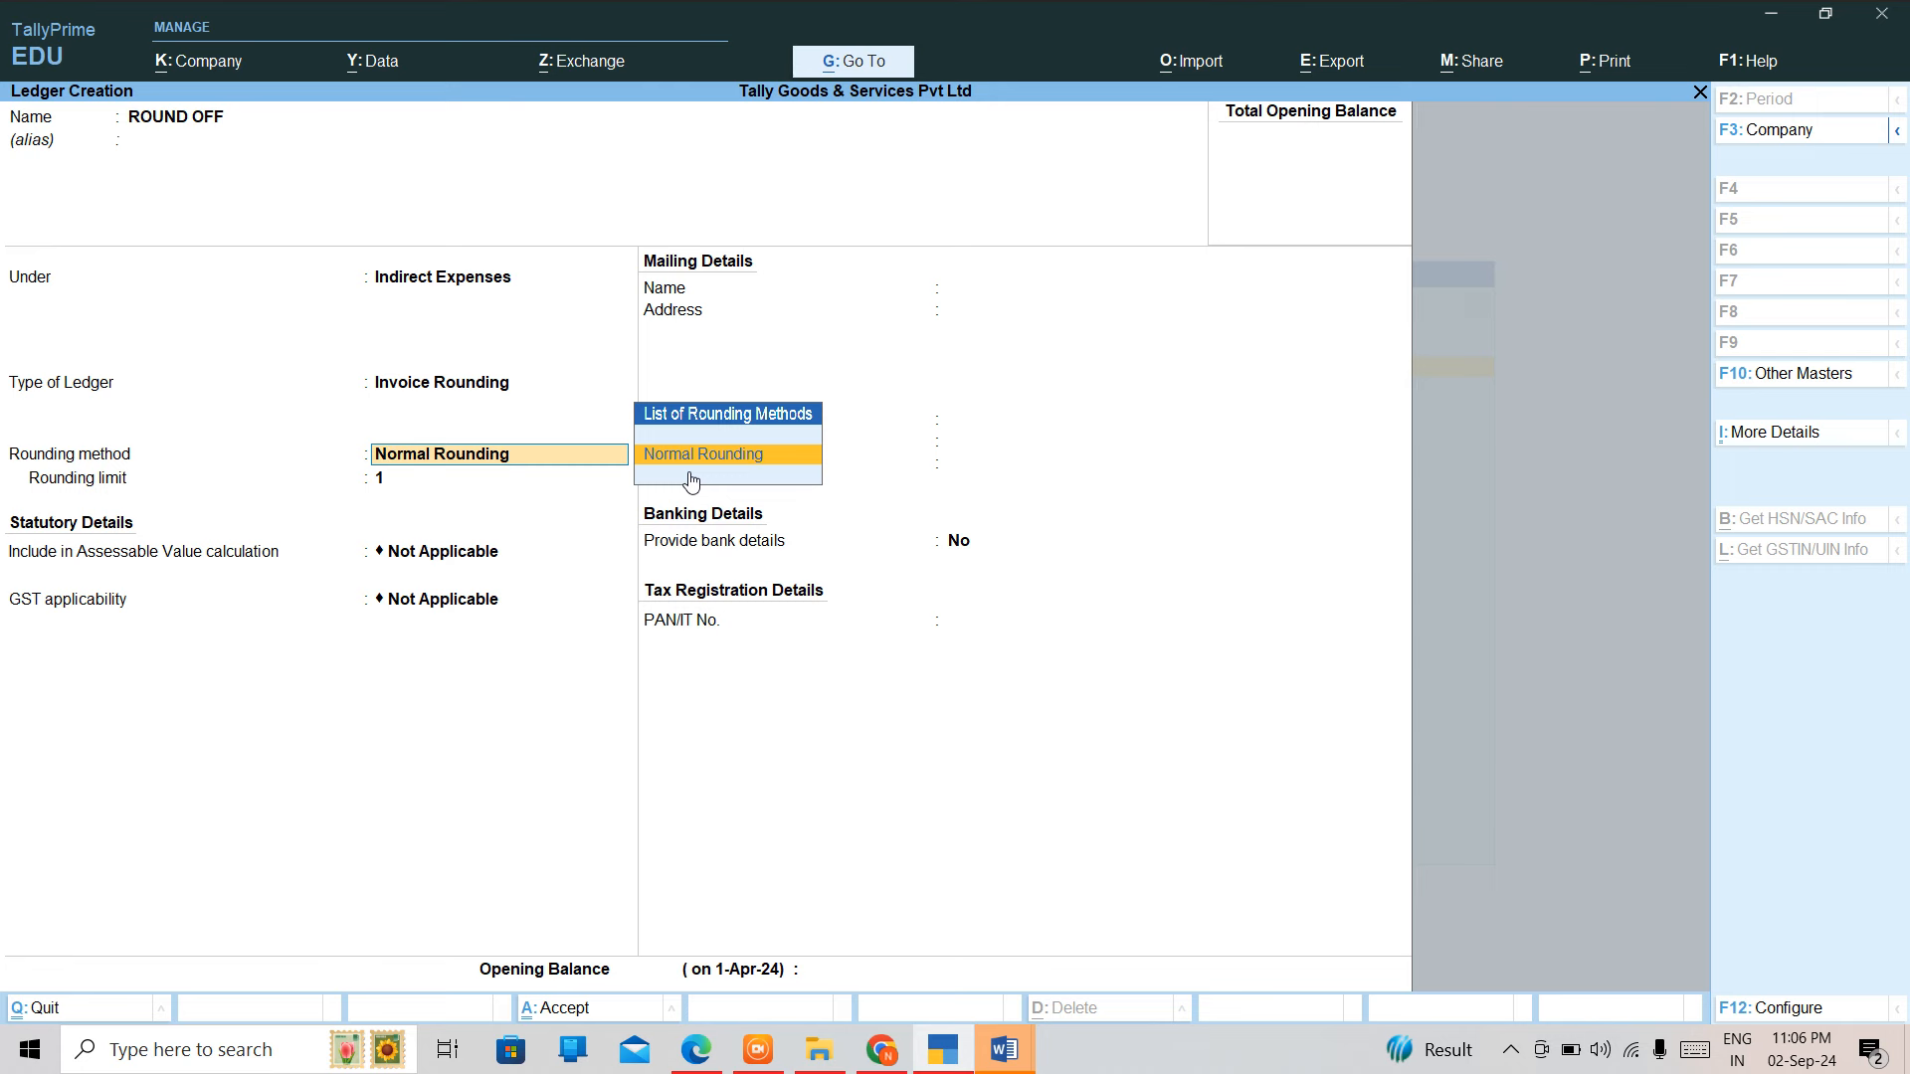
key("BackSpace")
key("BackSpace")
key("BackSpace")
key("BackSpace")
key("BackSpace")
key("BackSpace")
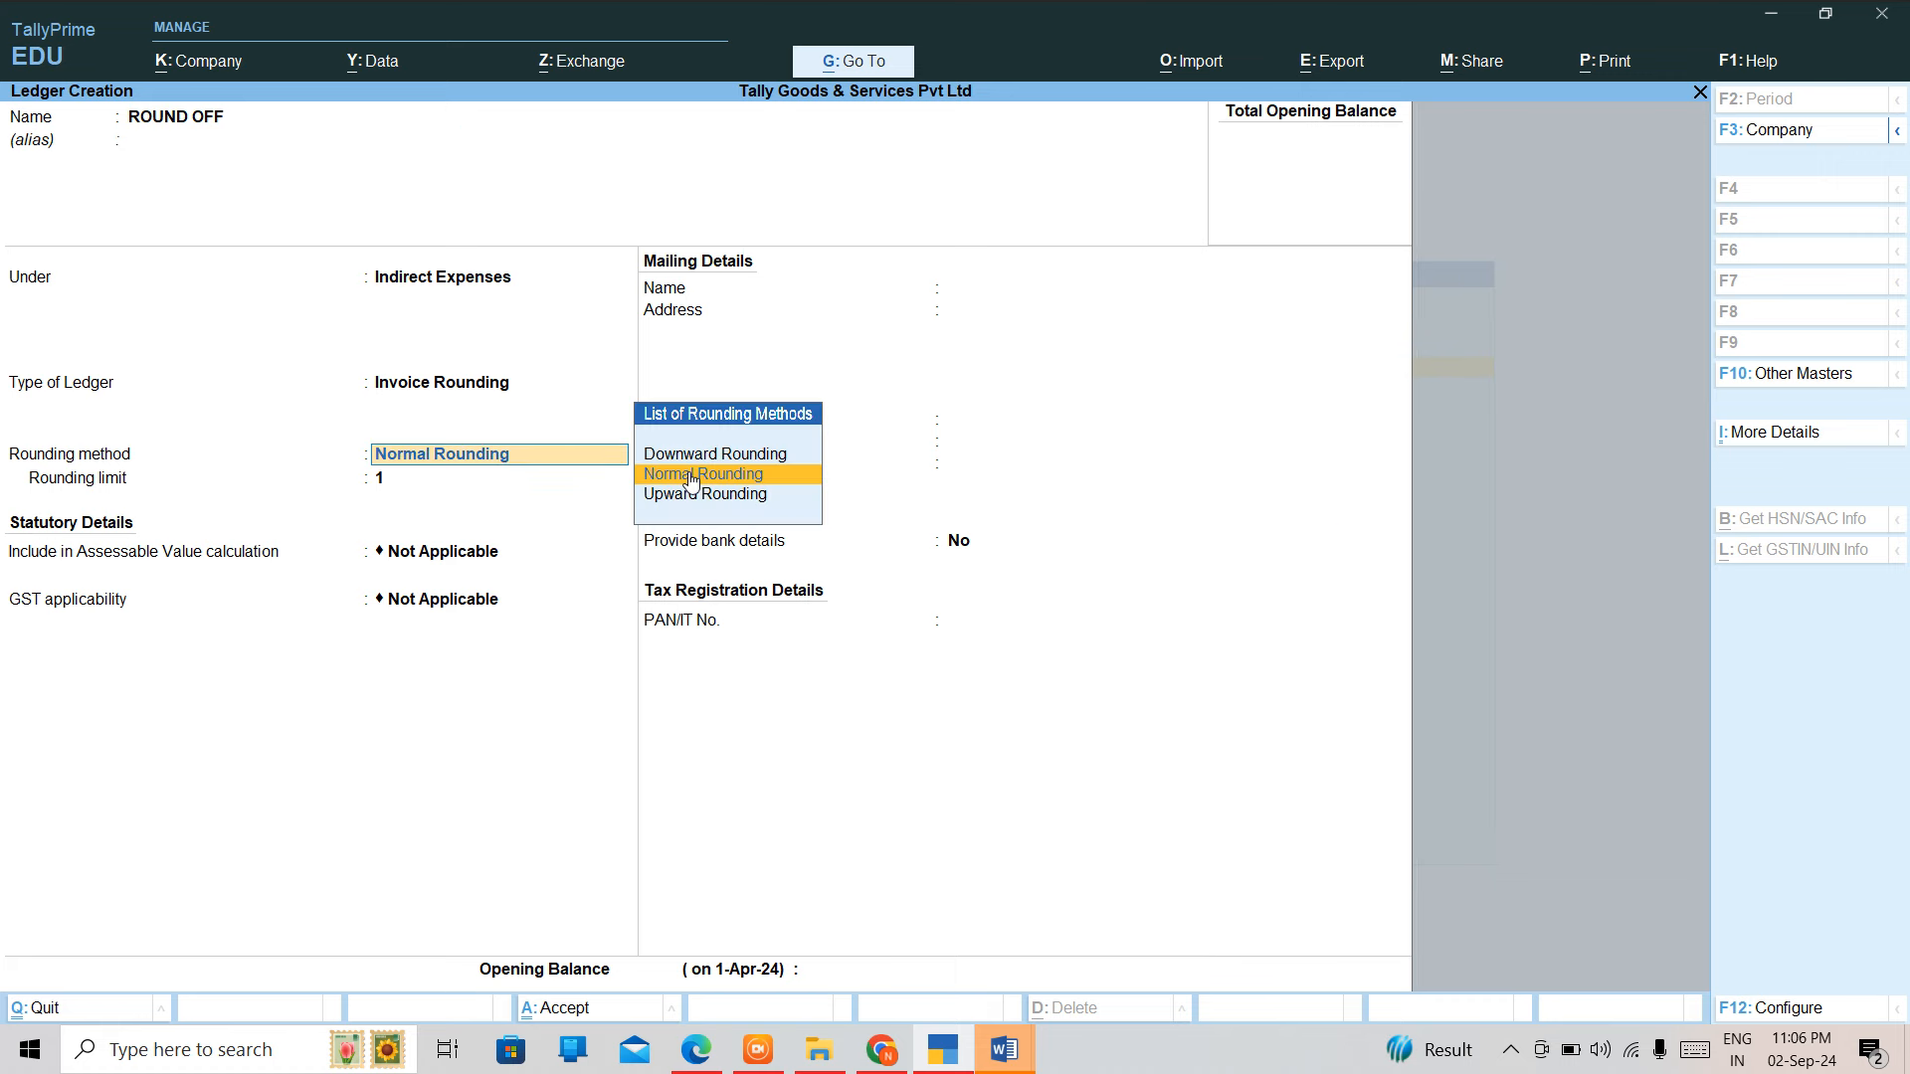
key("Down")
key("Return")
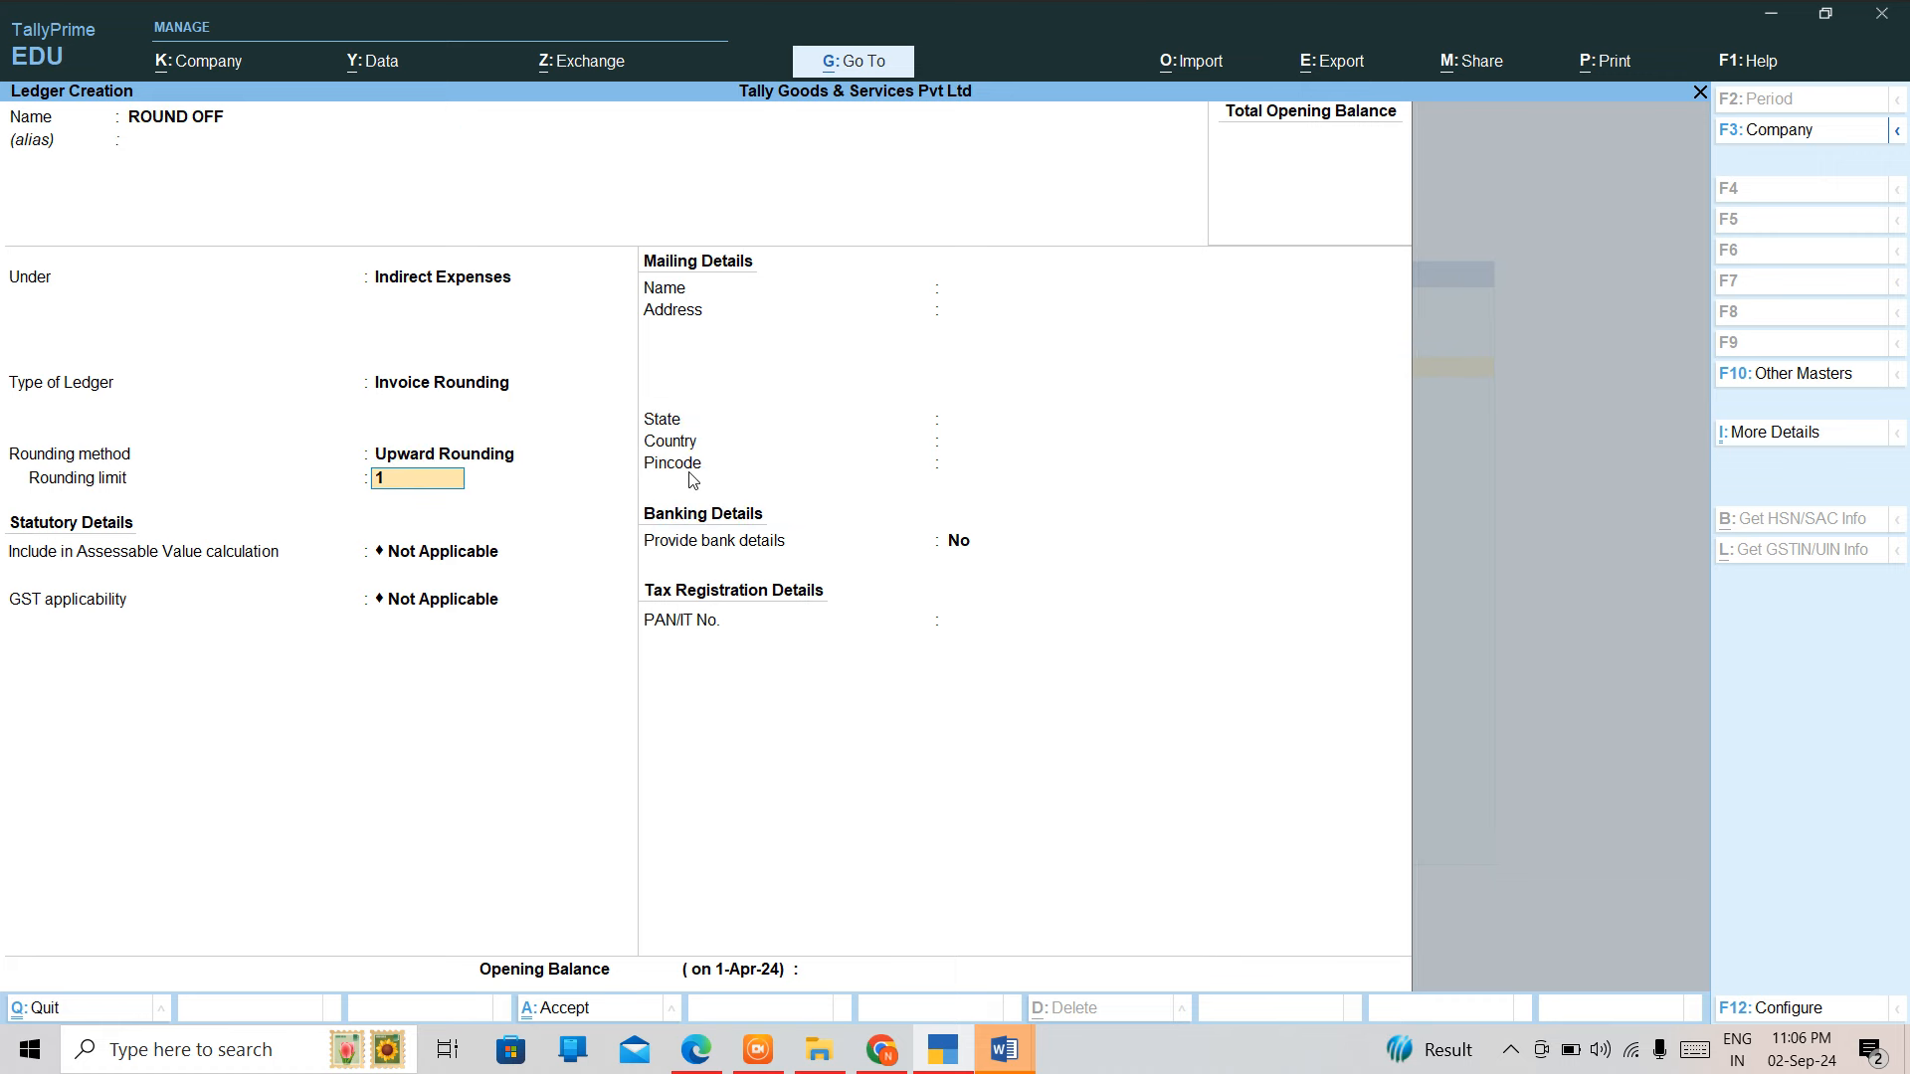
Change the ledger's rounding method to Downward Rounding and return to the rounding method field
key("shift+Tab")
key("Up")
key("Up")
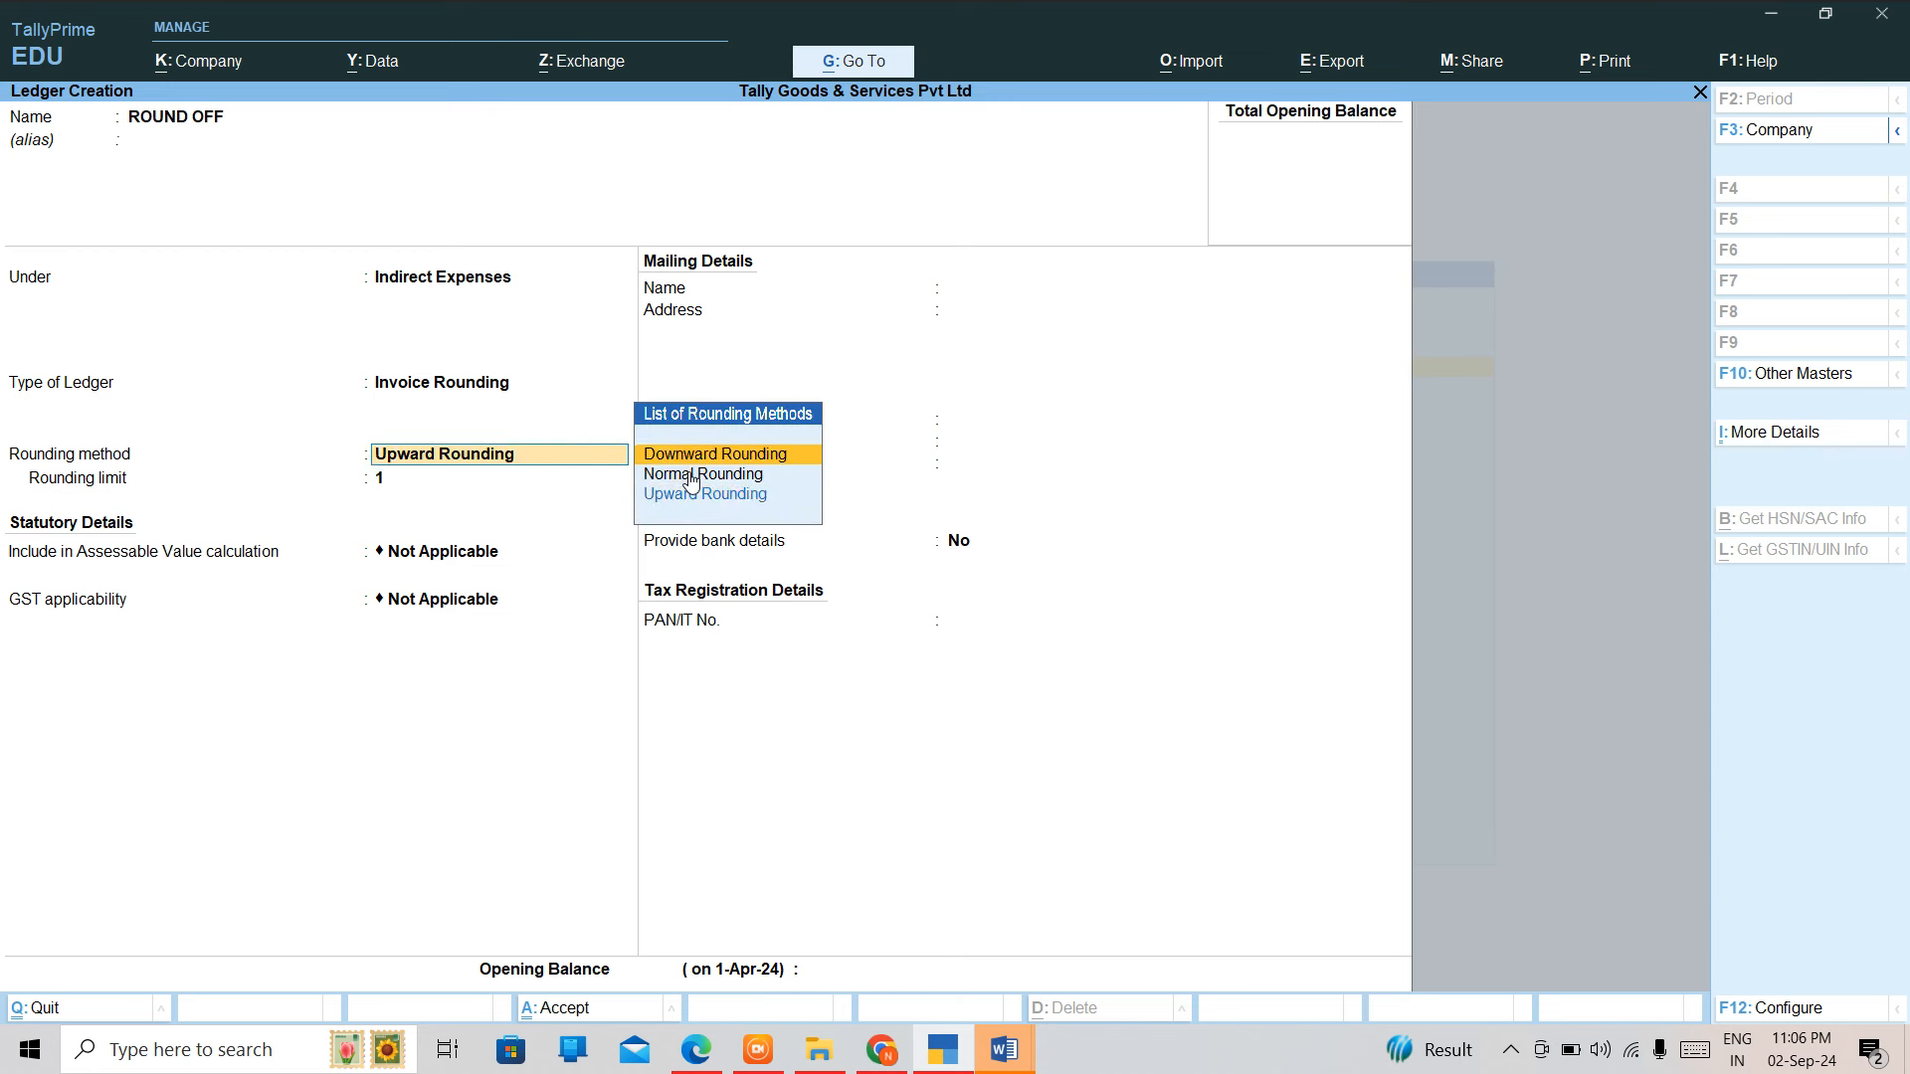
key("Return")
key("shift+Tab")
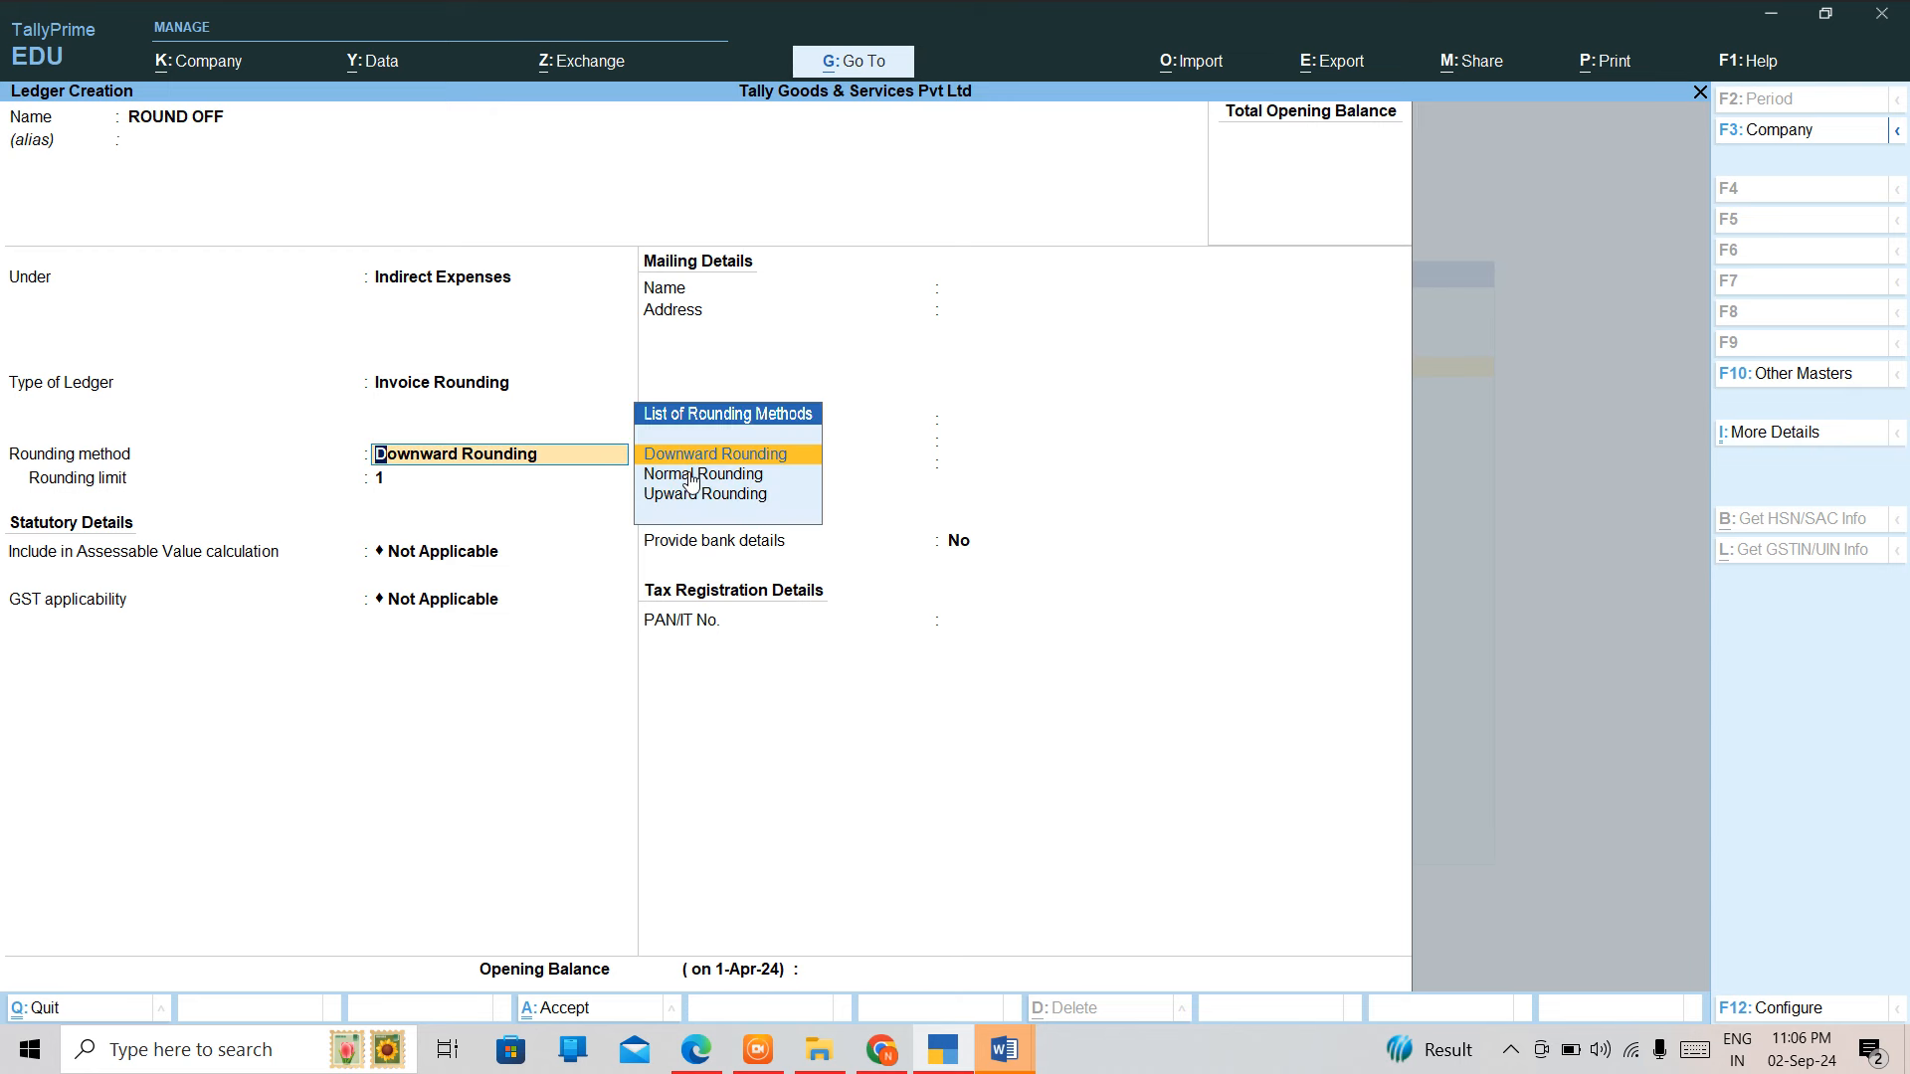
Choose Normal Rounding as the method and try a rounding limit of 2, then remove that entry
key("Down")
key("Return")
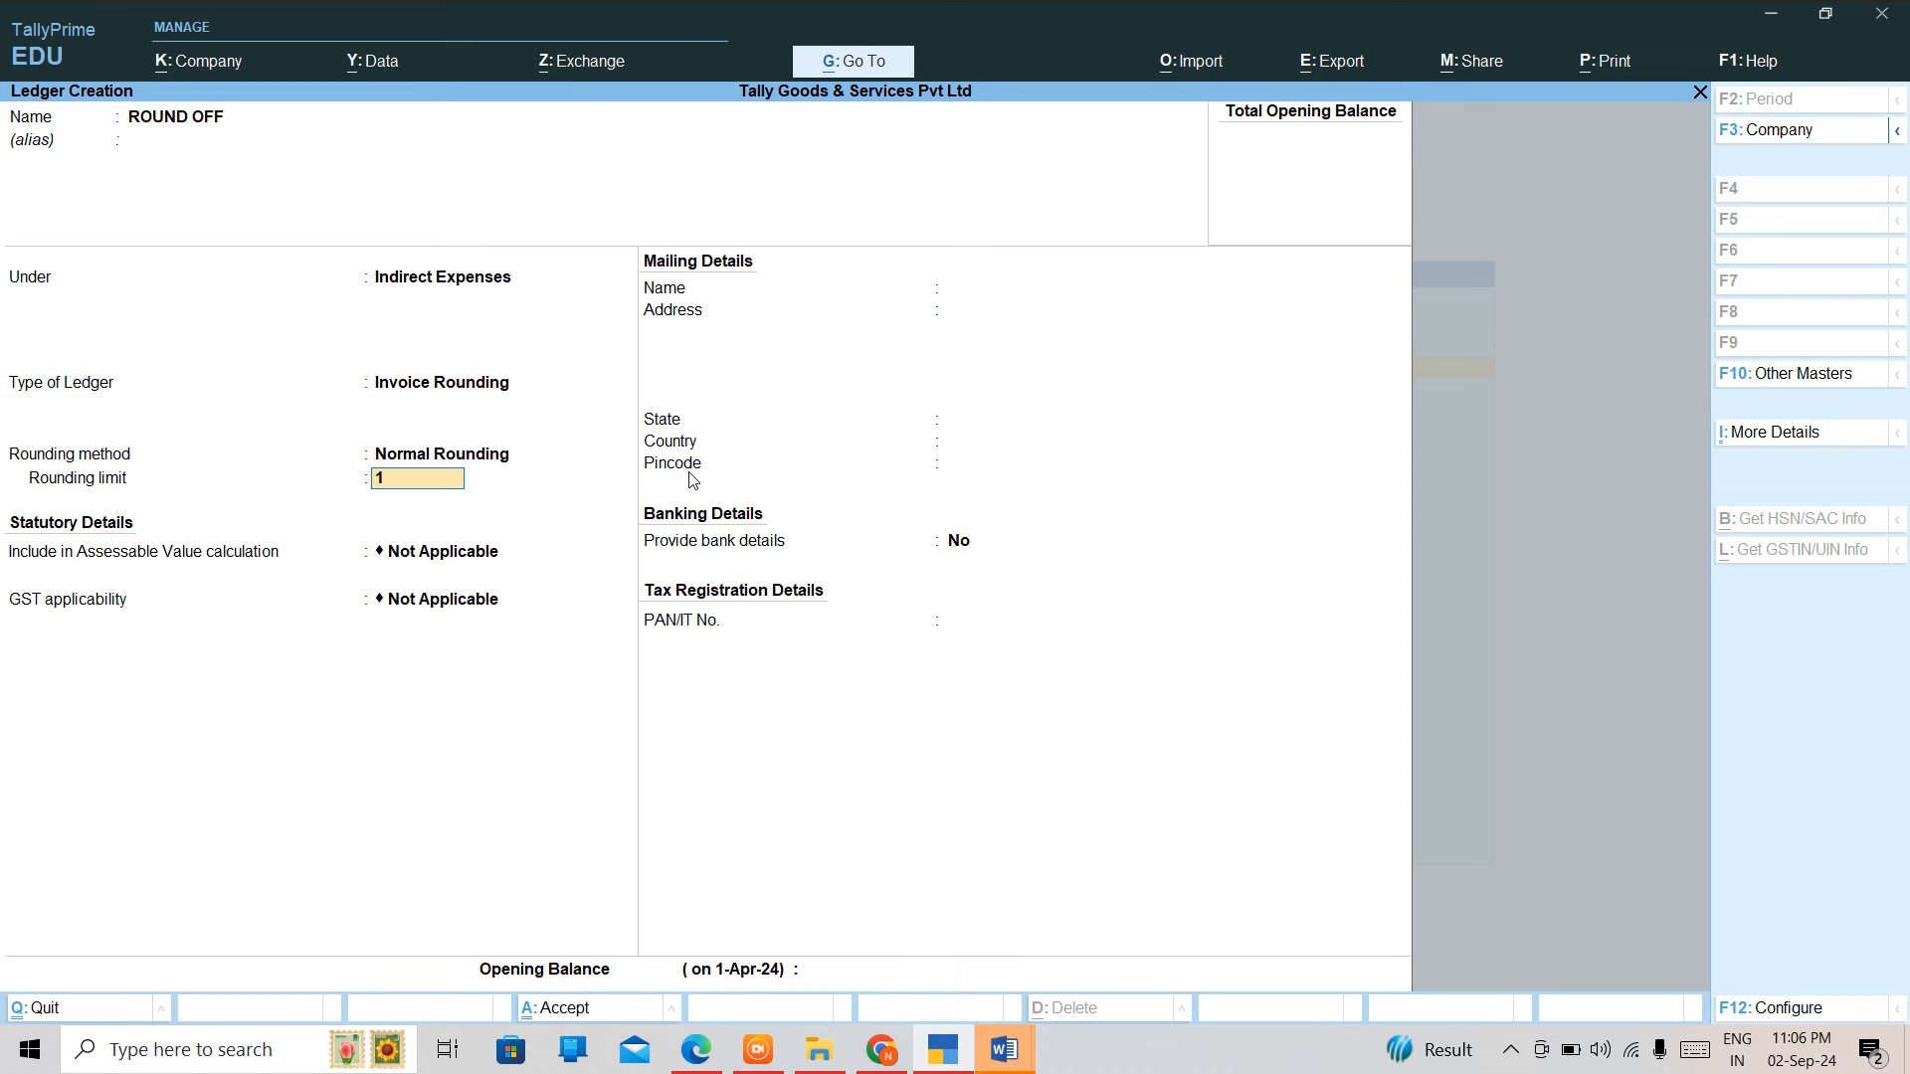
type("2")
key("BackSpace")
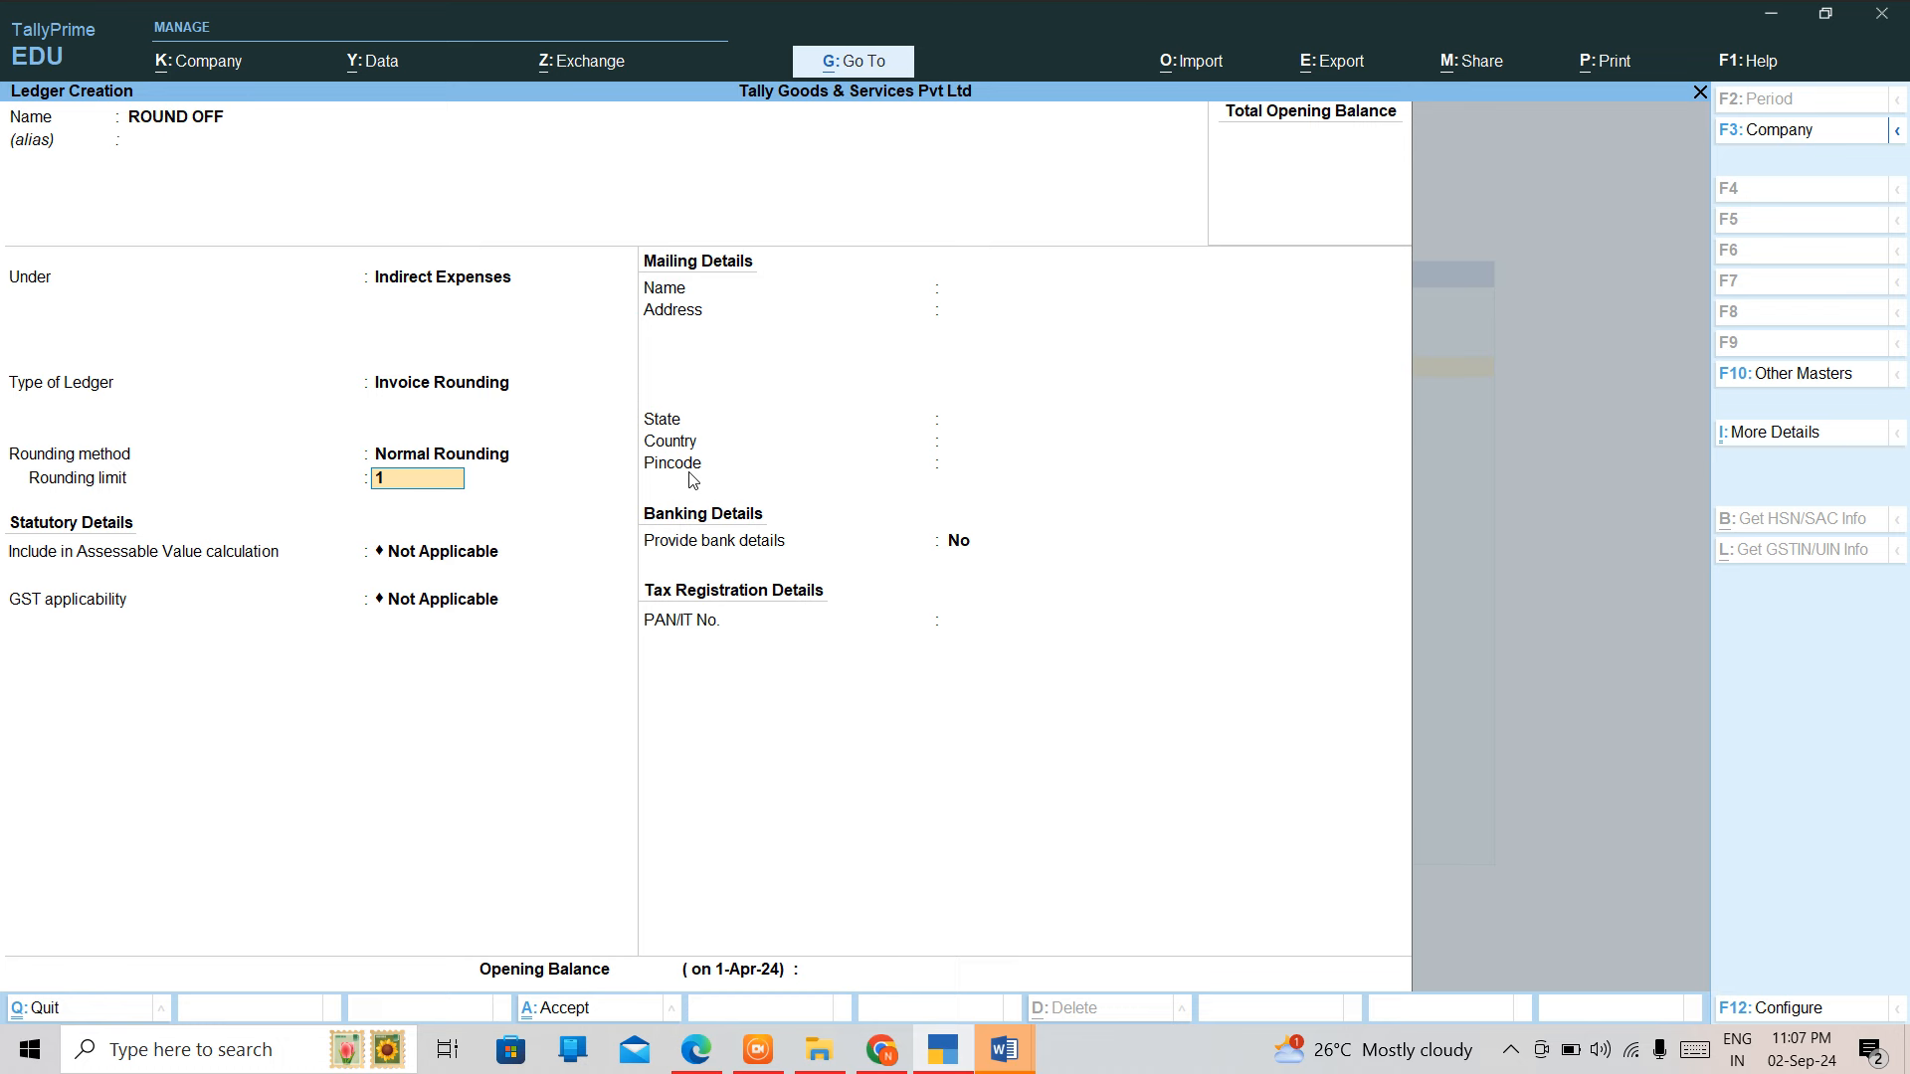
Switch the ledger's rounding method to Upward Rounding
key("Up")
key("Down")
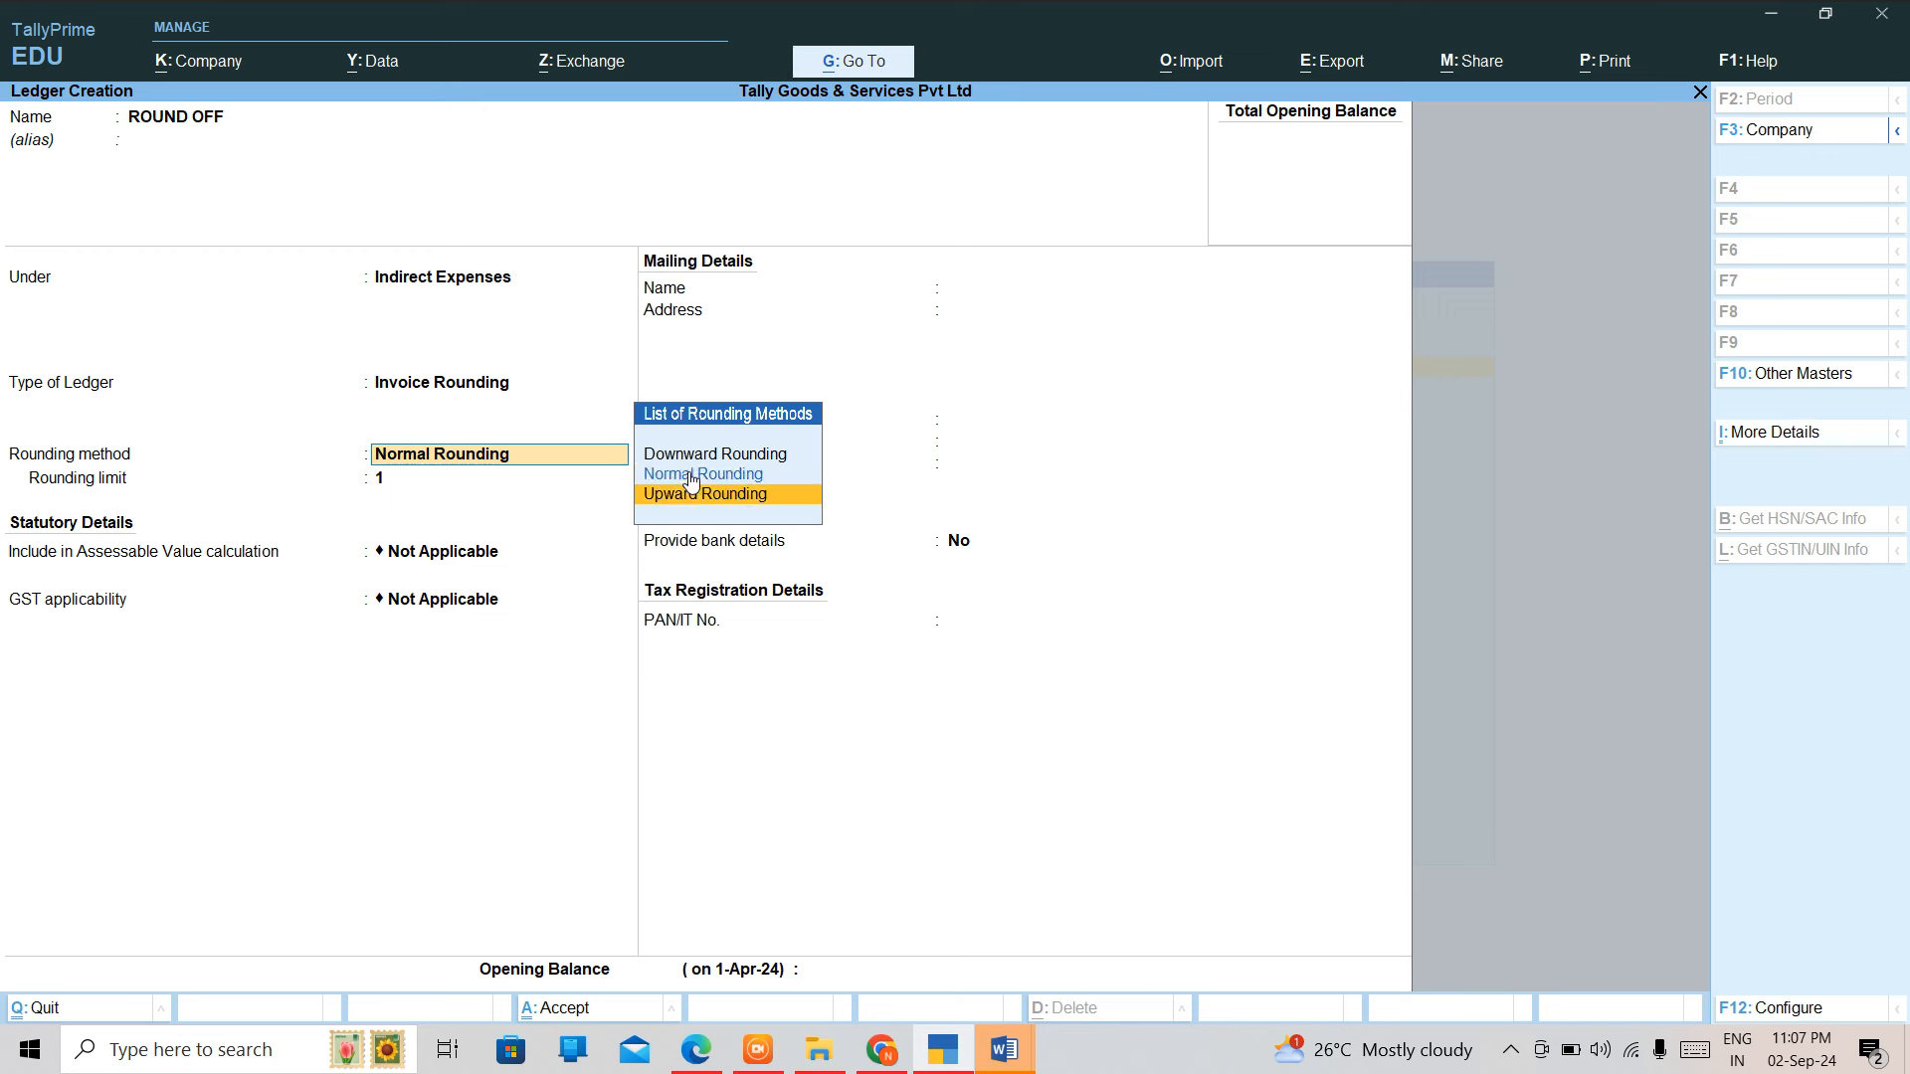
key("Return")
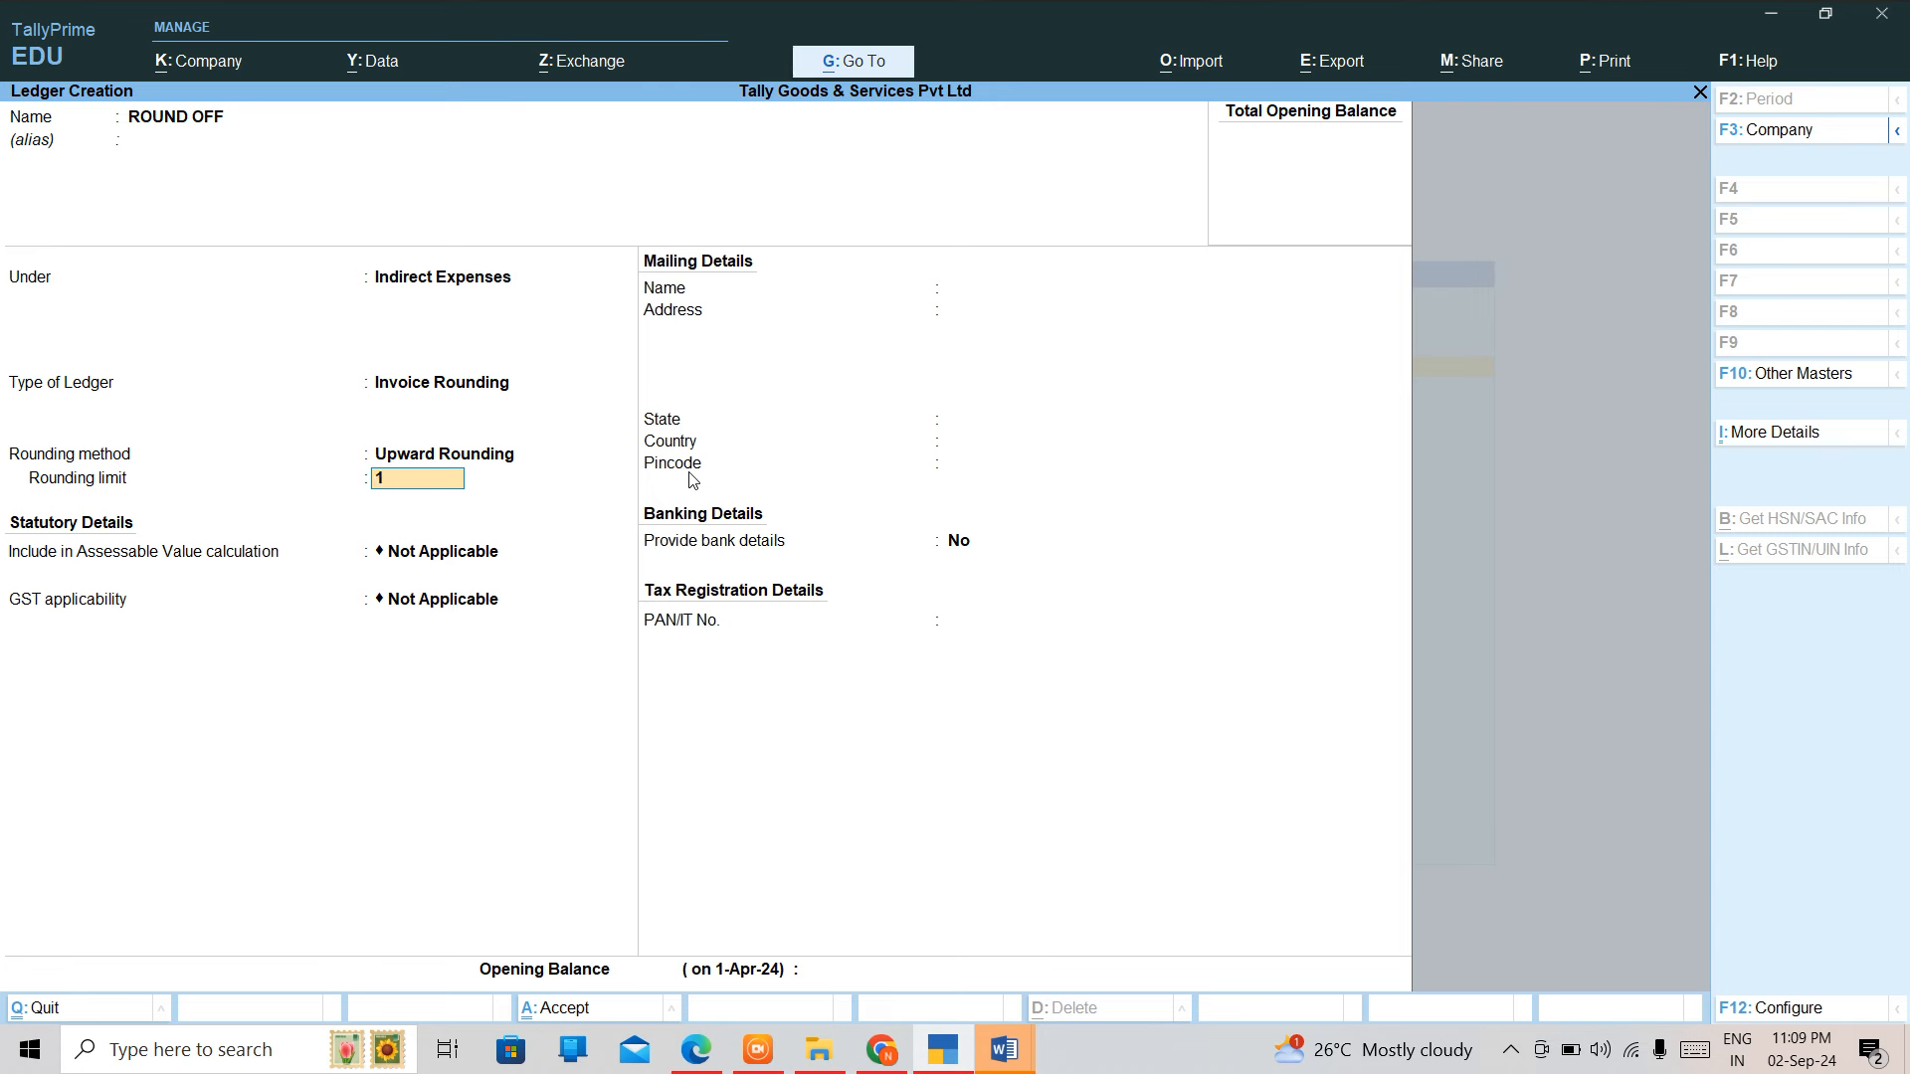
Set the rounding method to Normal Rounding and accept a rounding limit of 1
key("BackSpace")
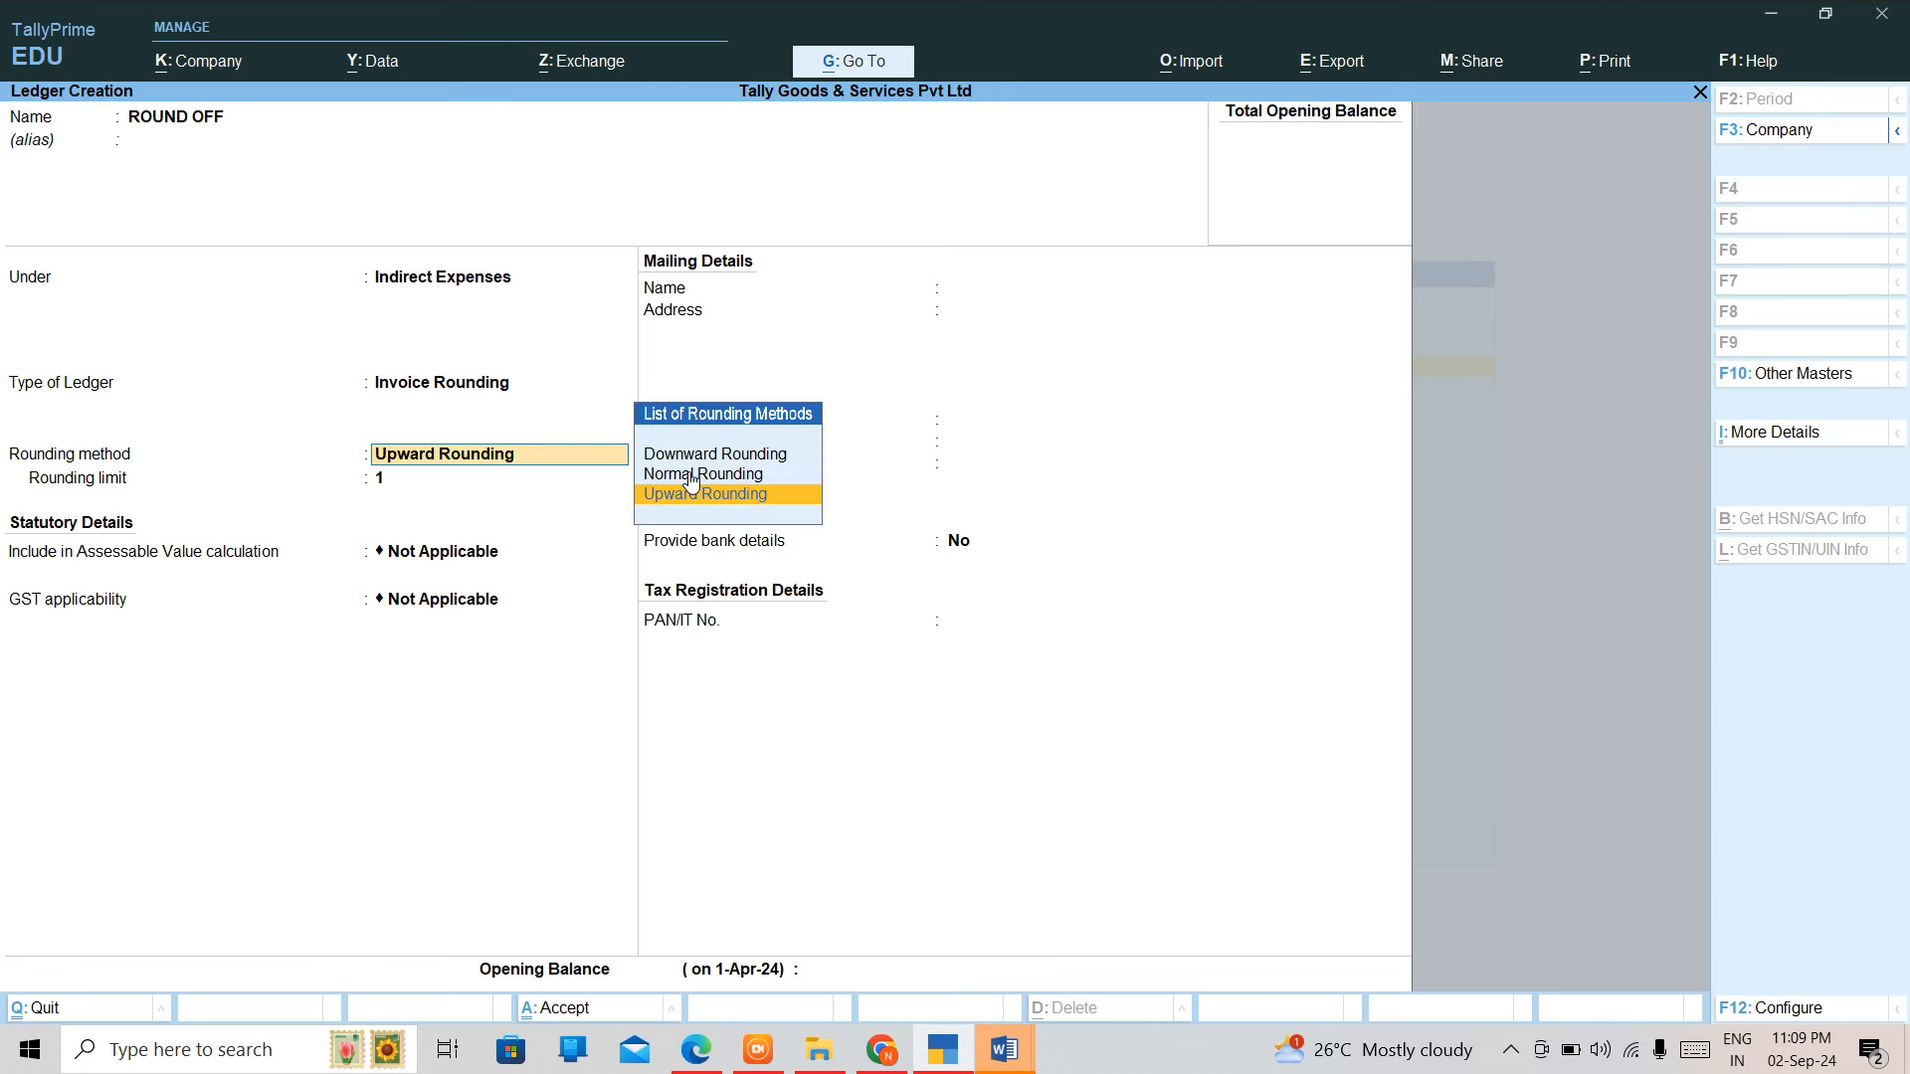
left_click(694, 481)
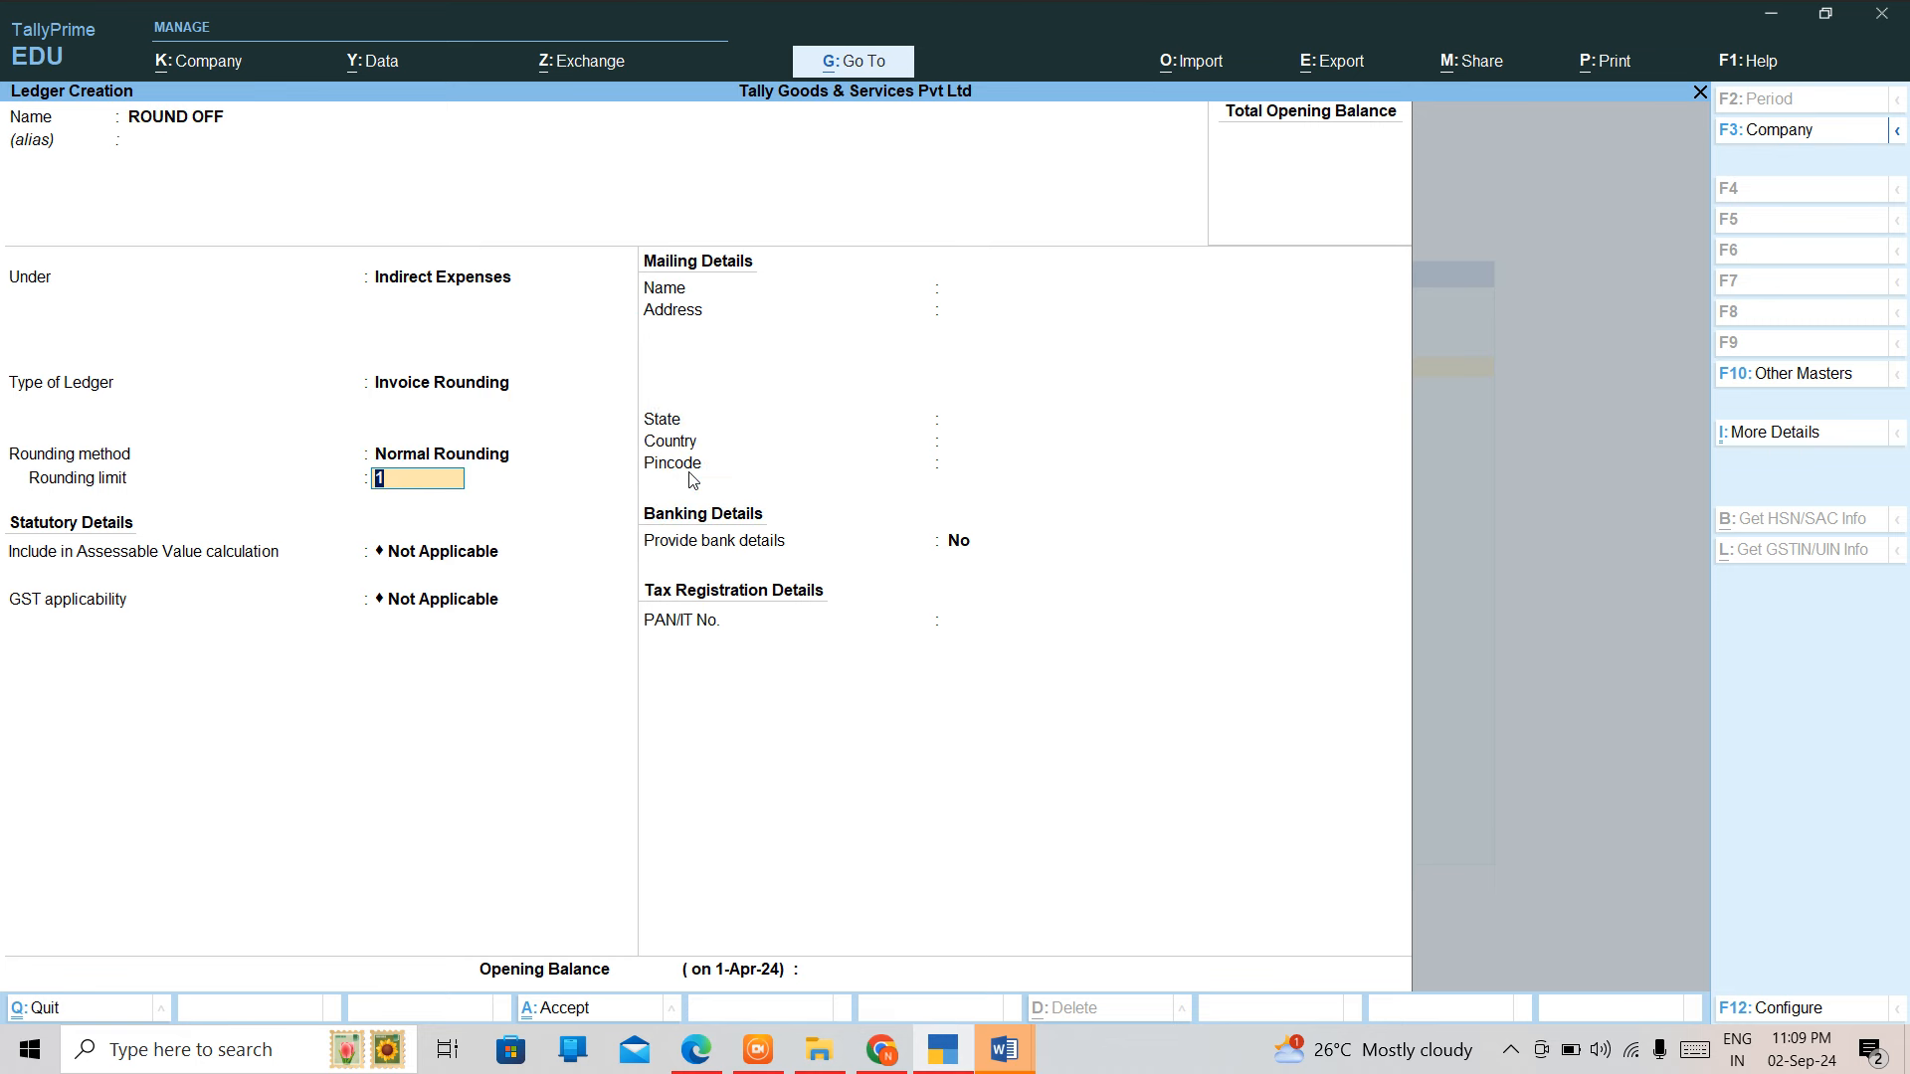
key("Return")
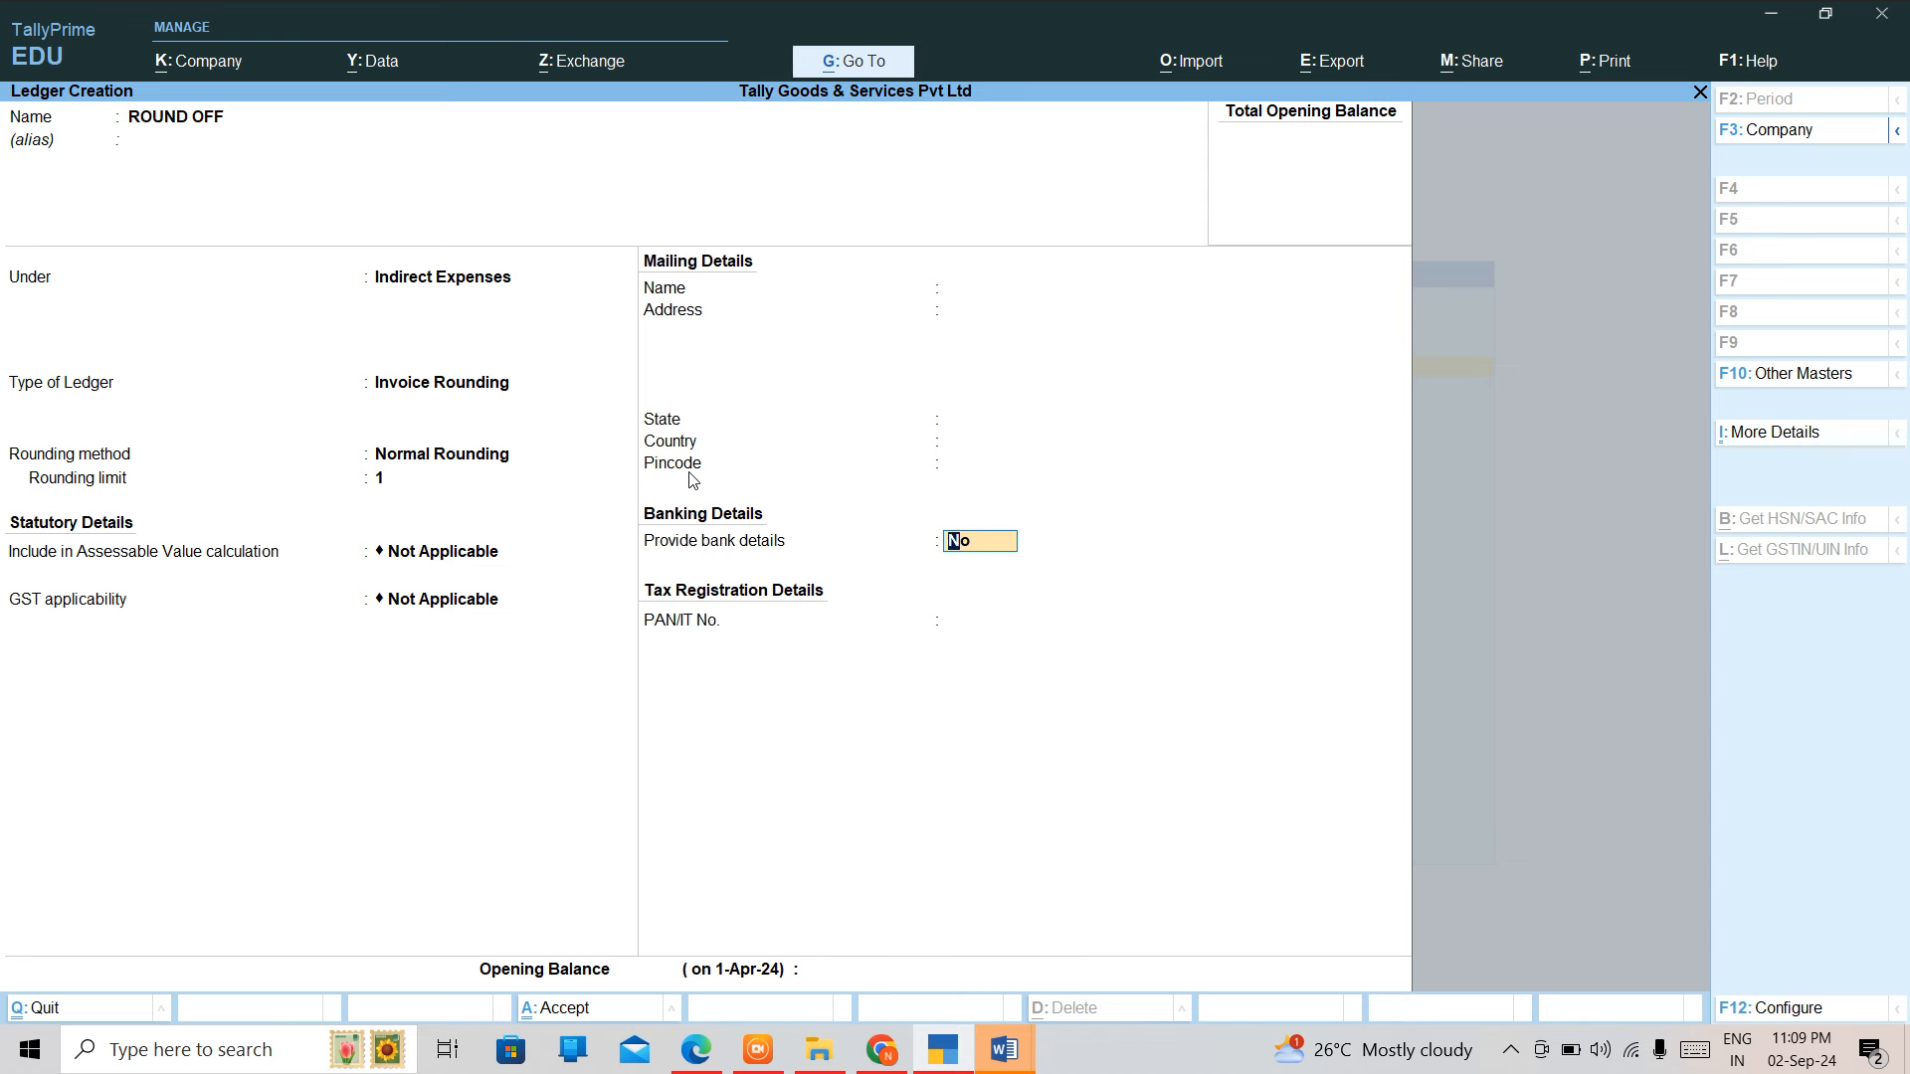
key("BackSpace")
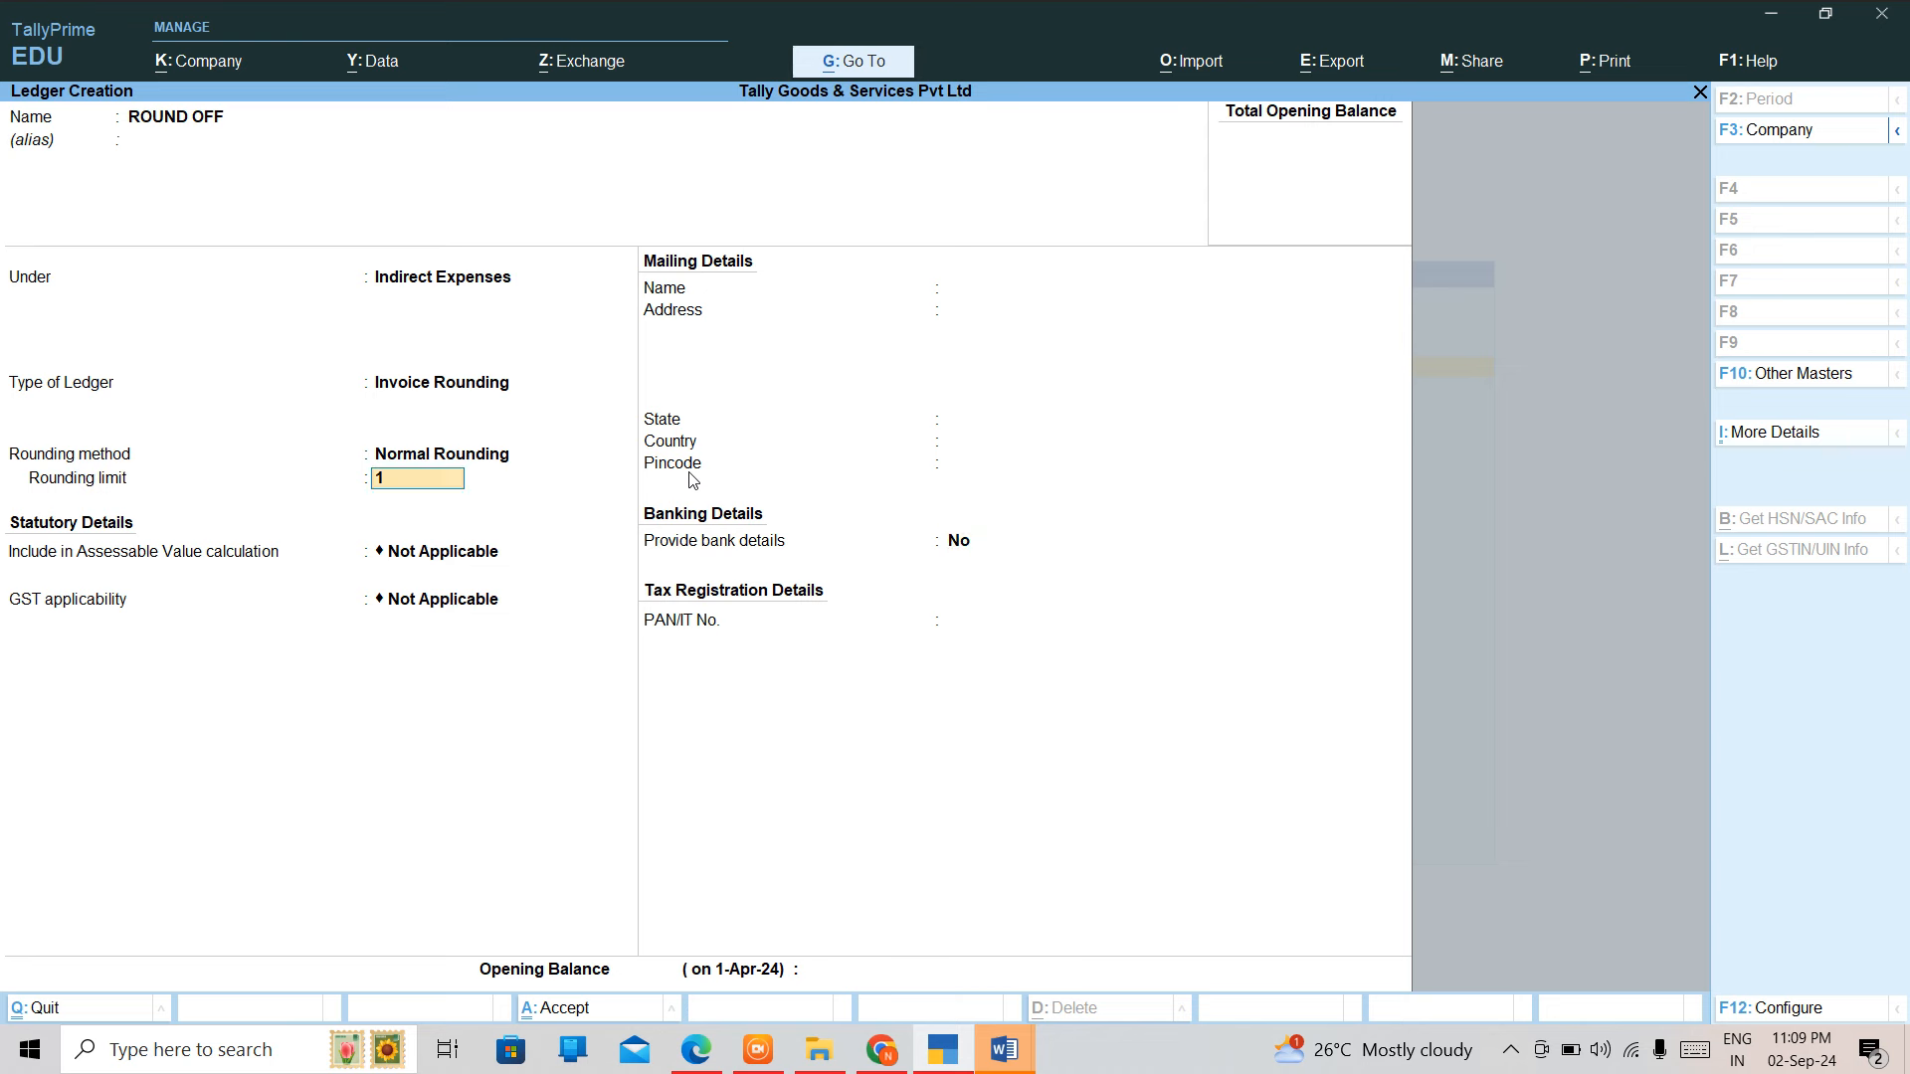
key("Return")
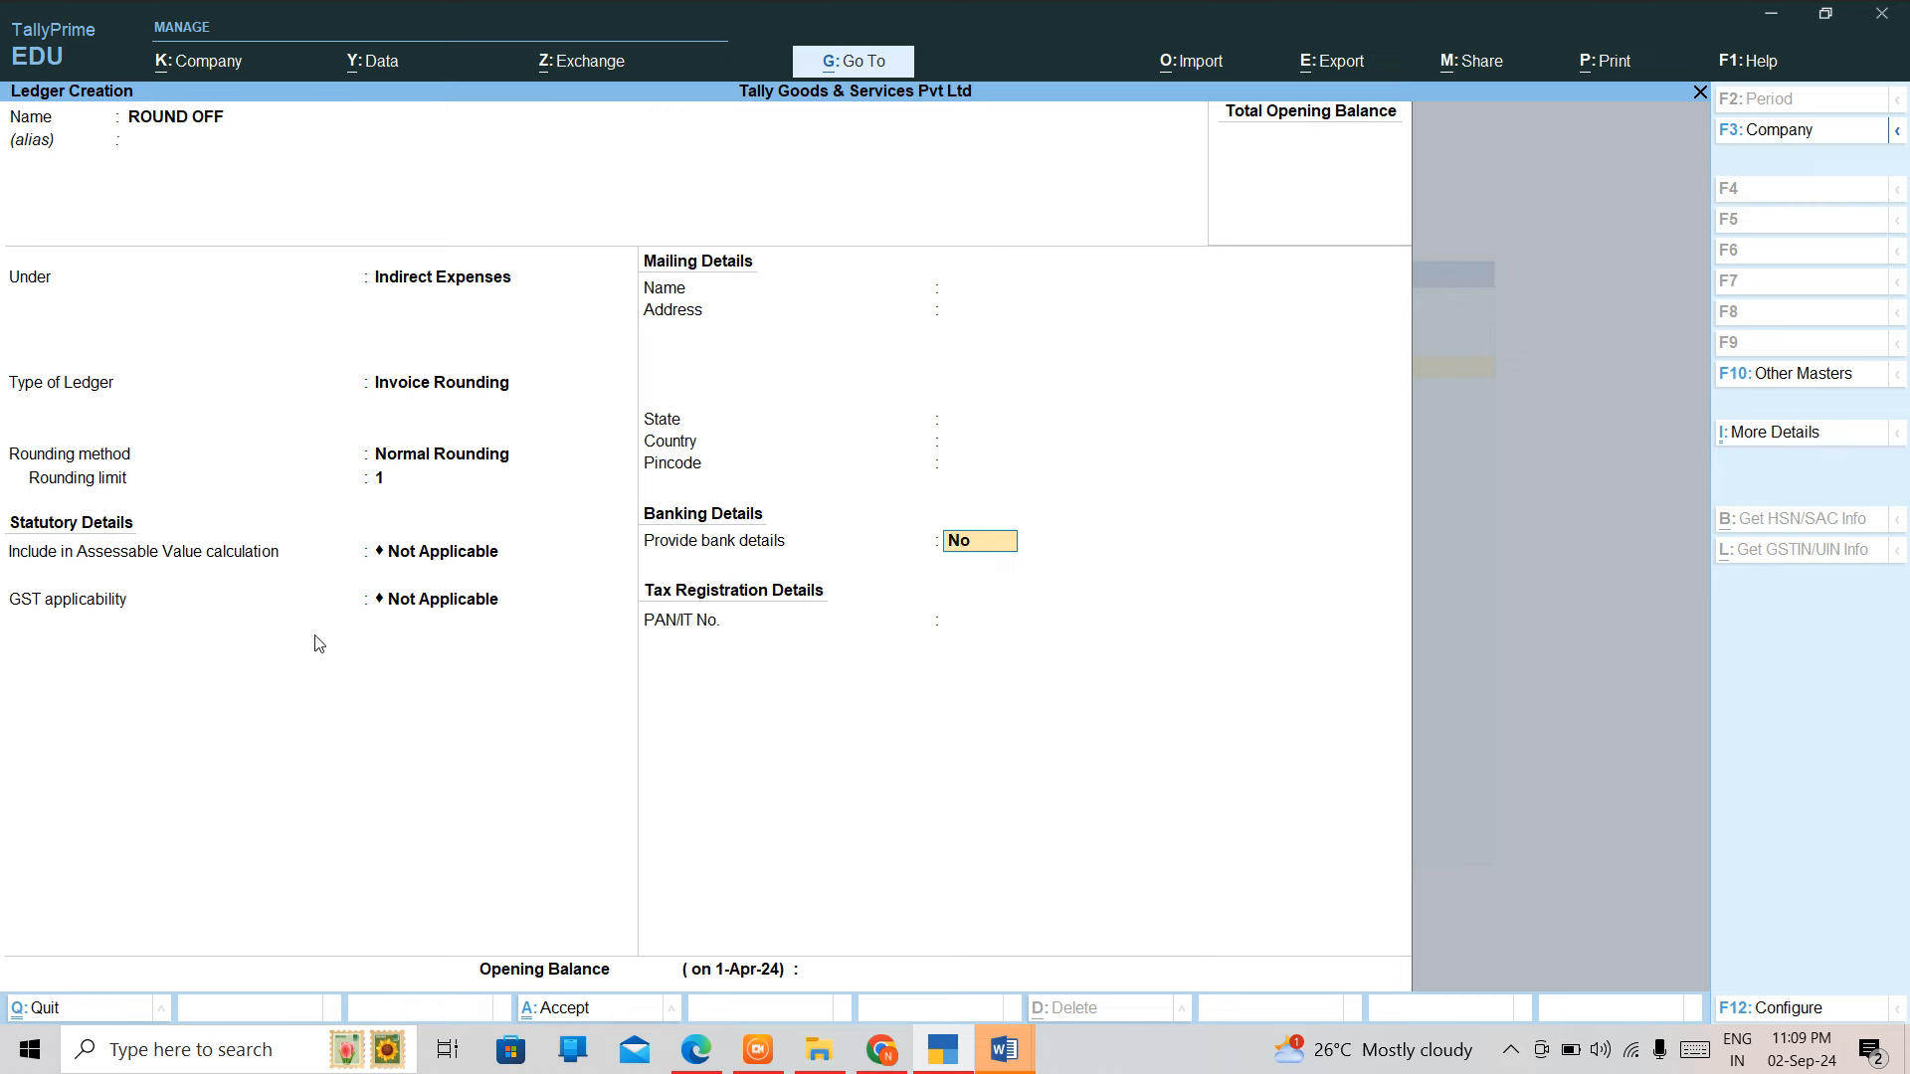
Accept the remaining default ledger details, with no bank details, and save the ROUND OFF ledger
left_click(408, 609)
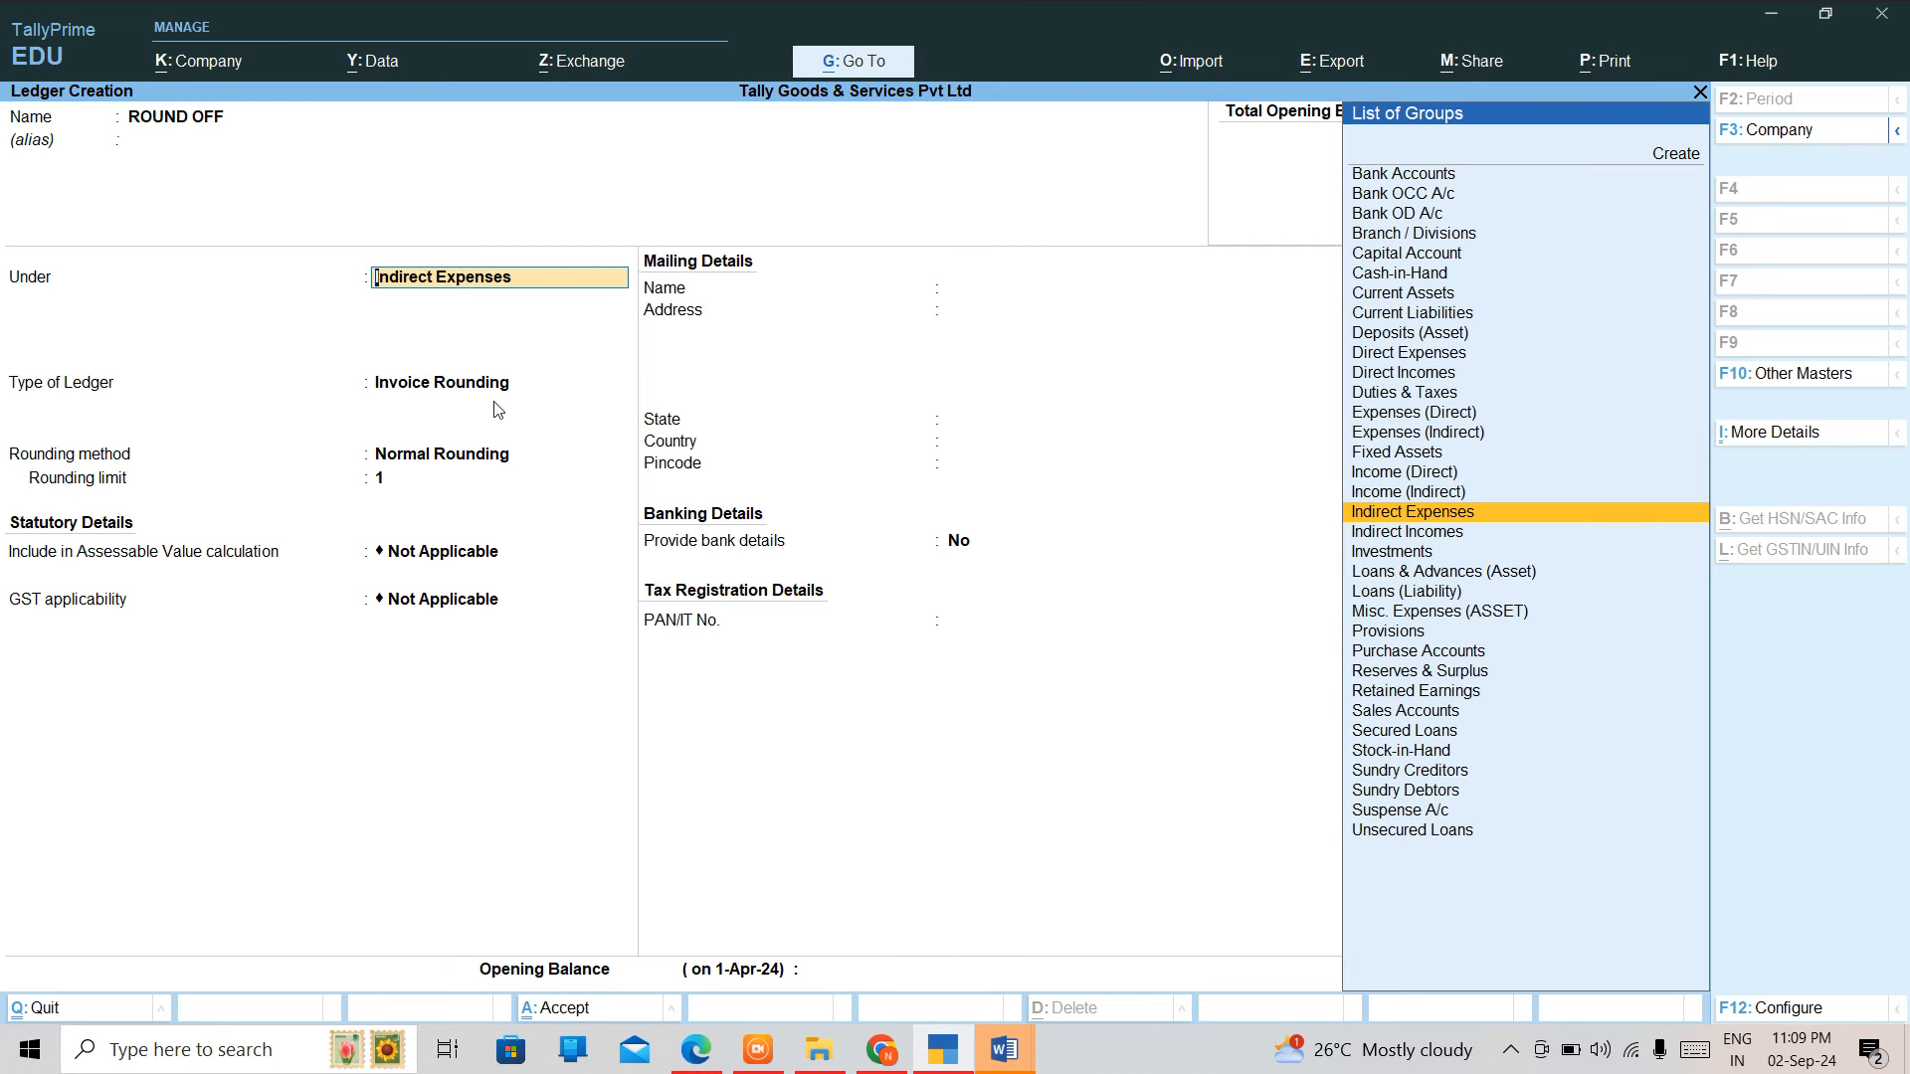
key("Return")
key("Return")
key("Return")
key("Return")
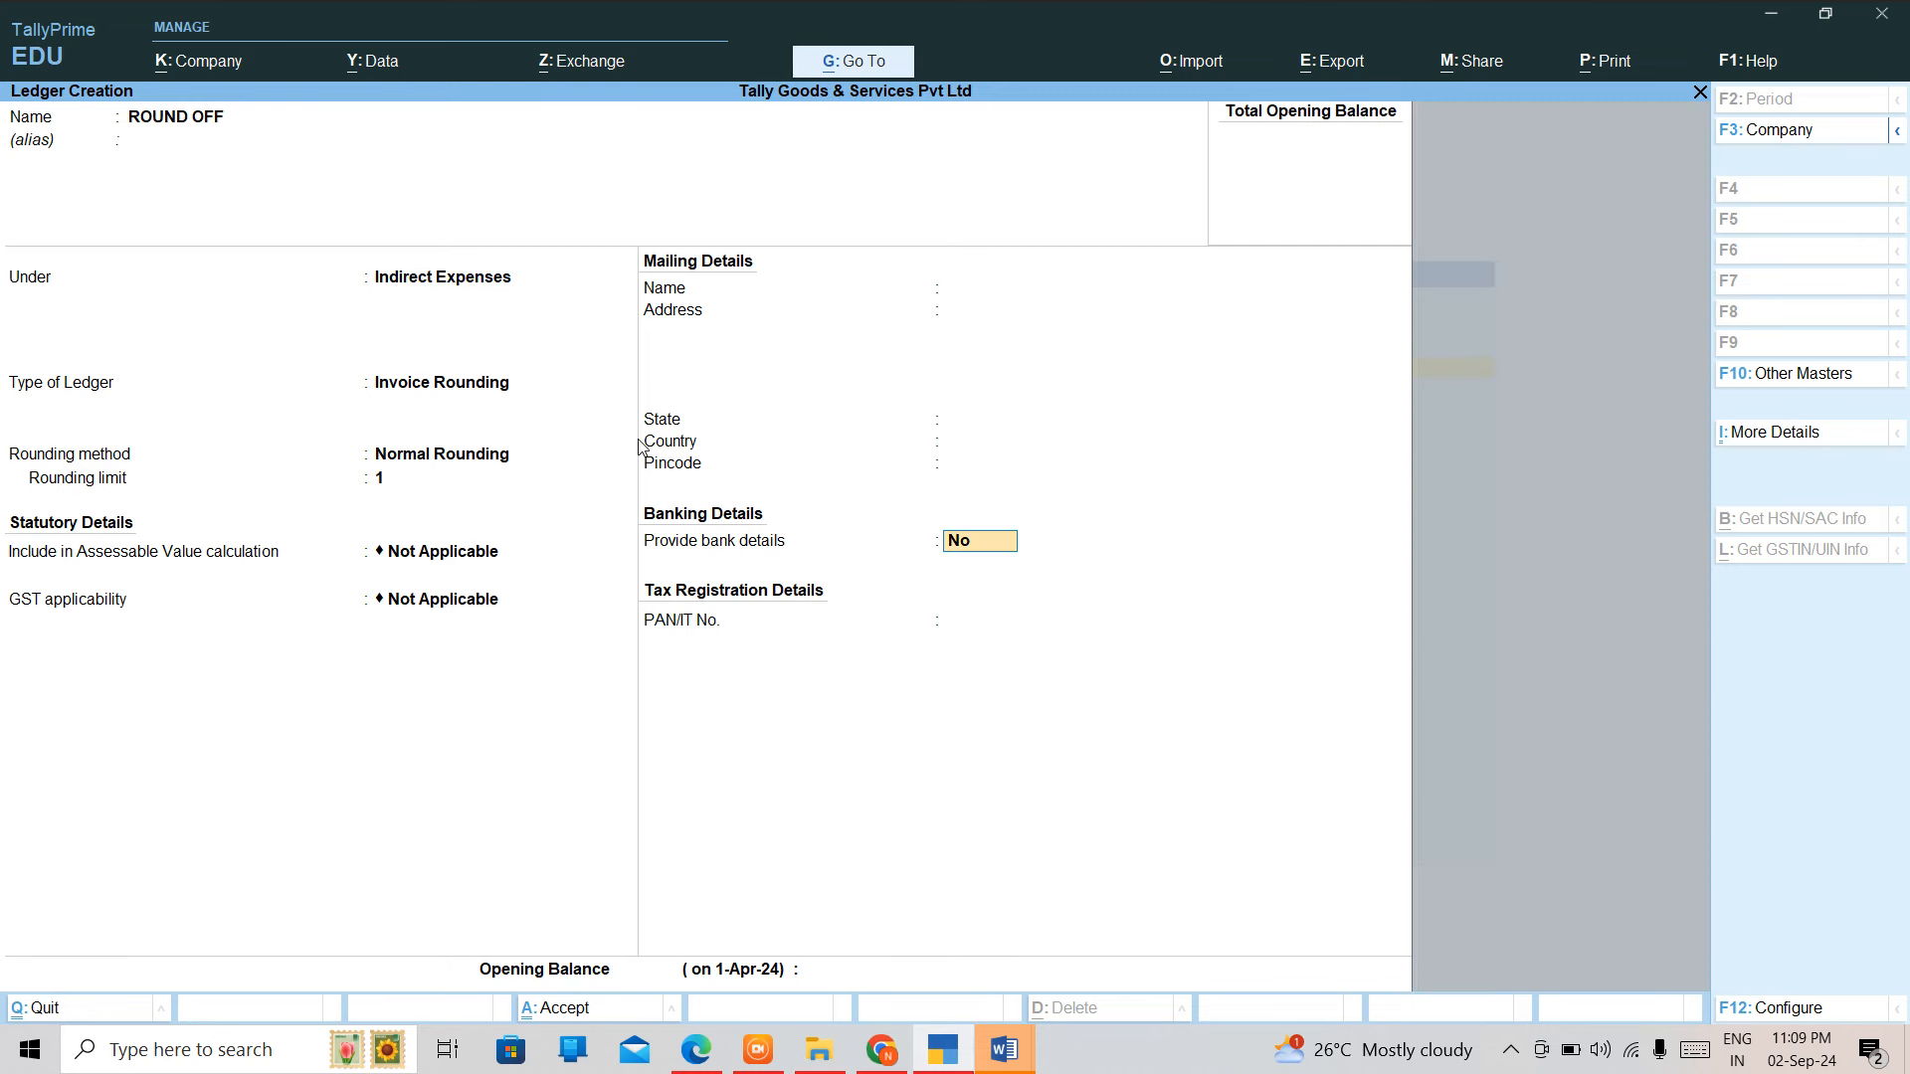
key("Return")
key("Return")
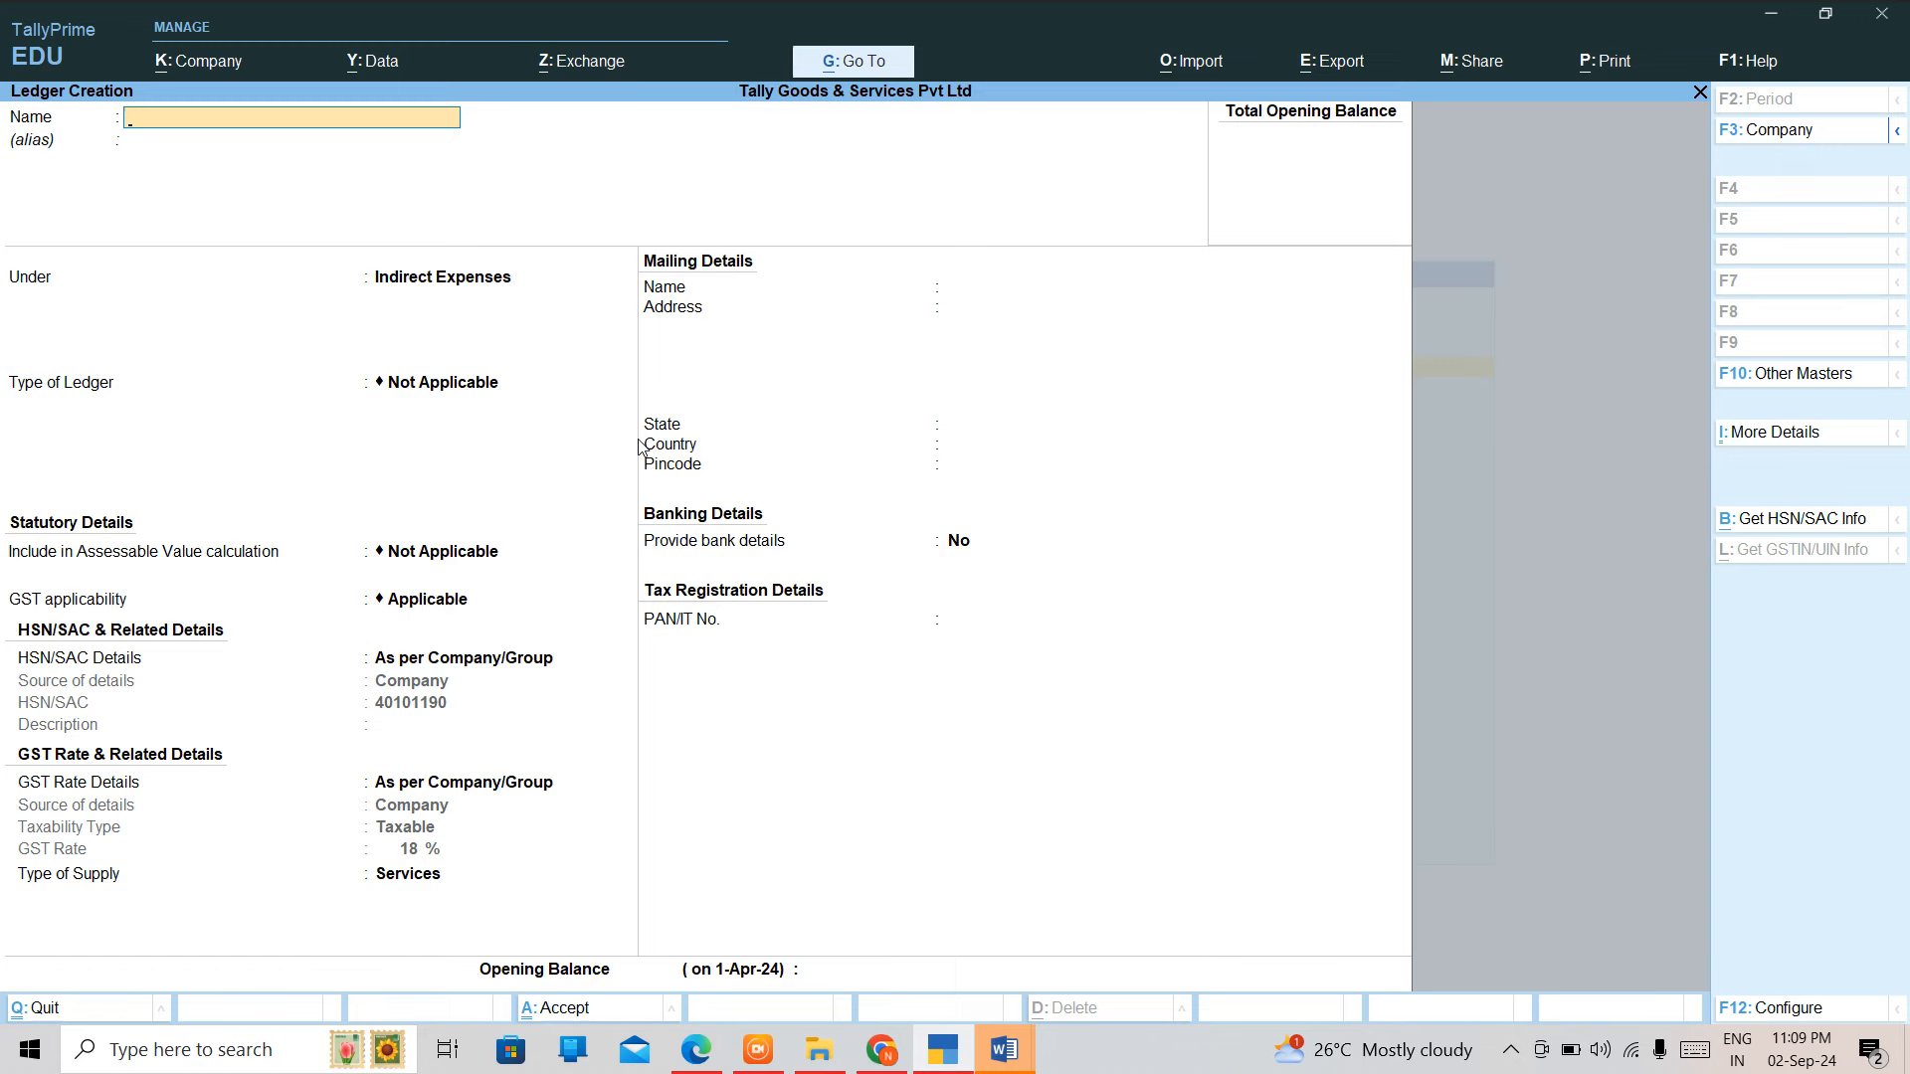
Quit ledger creation and return to the Gateway of Tally
key("Escape")
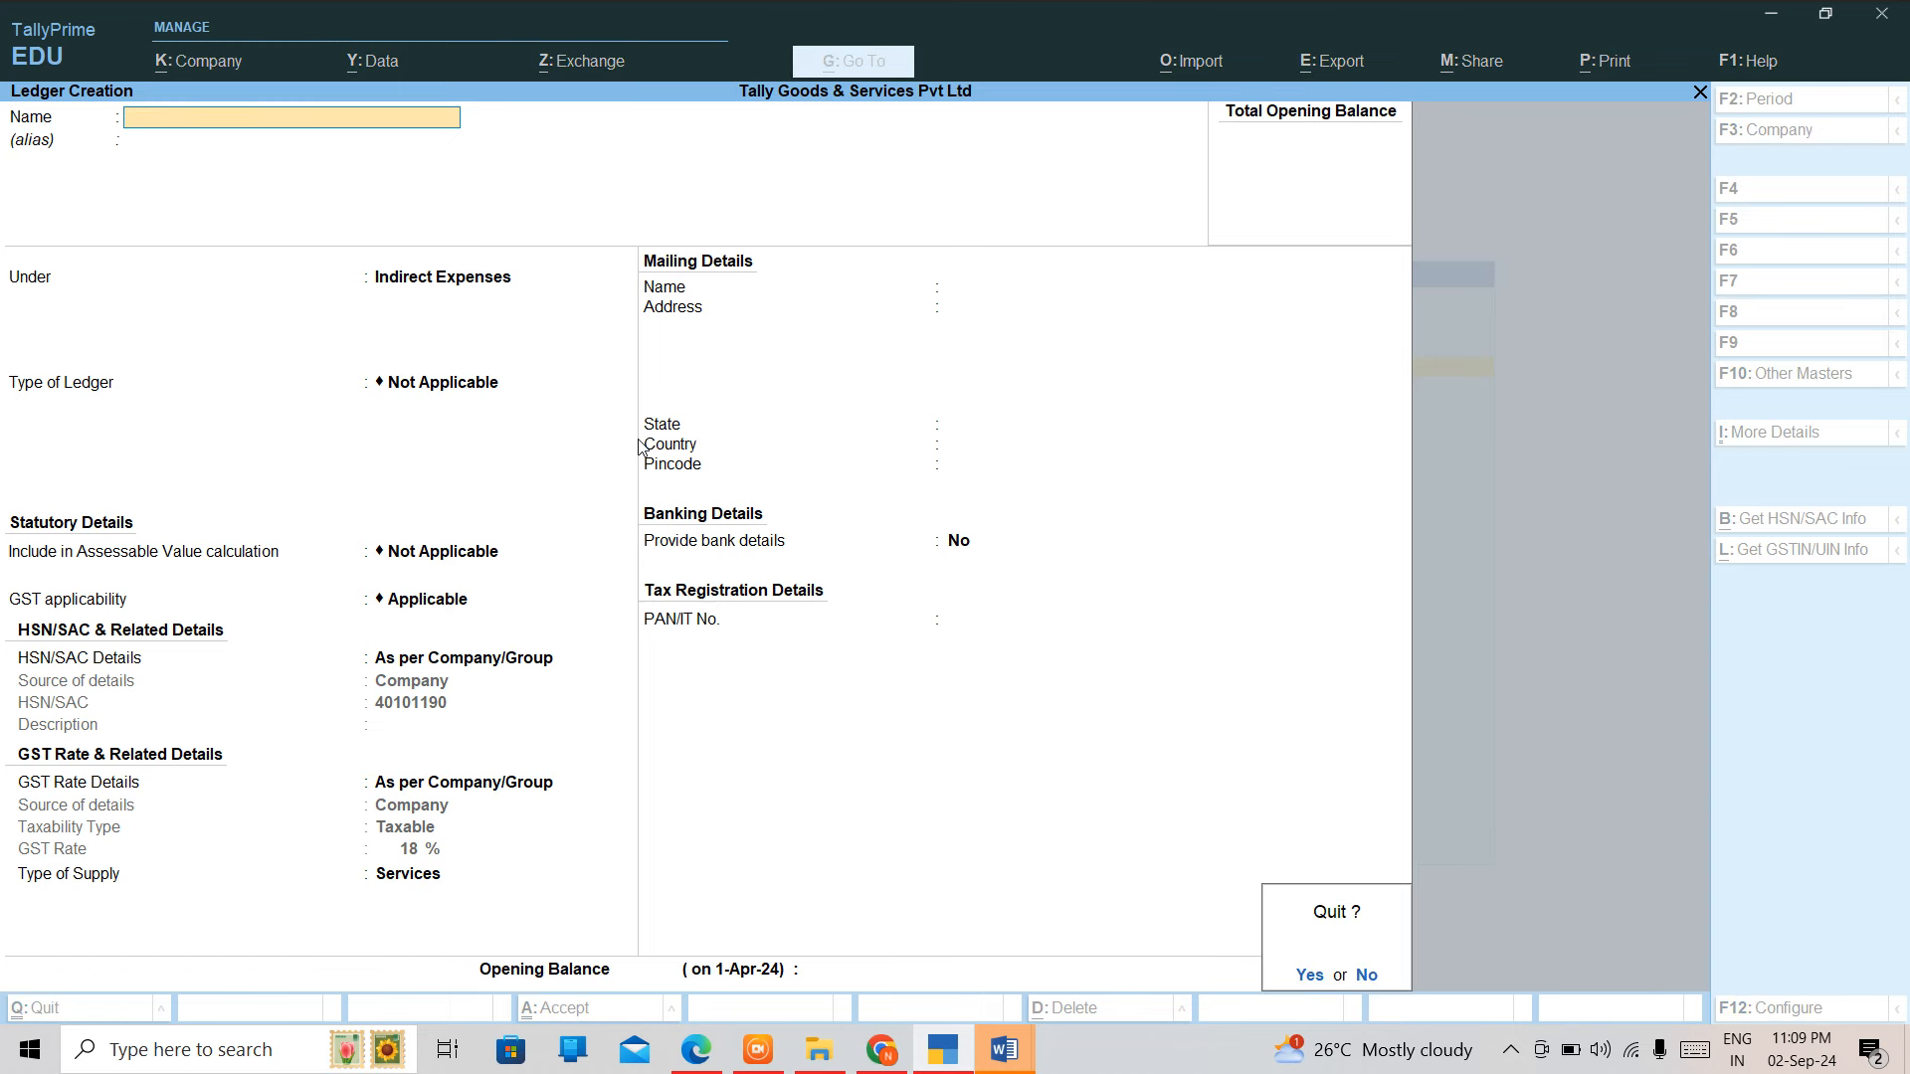
key("Return")
key("Down")
key("Down")
key("Down")
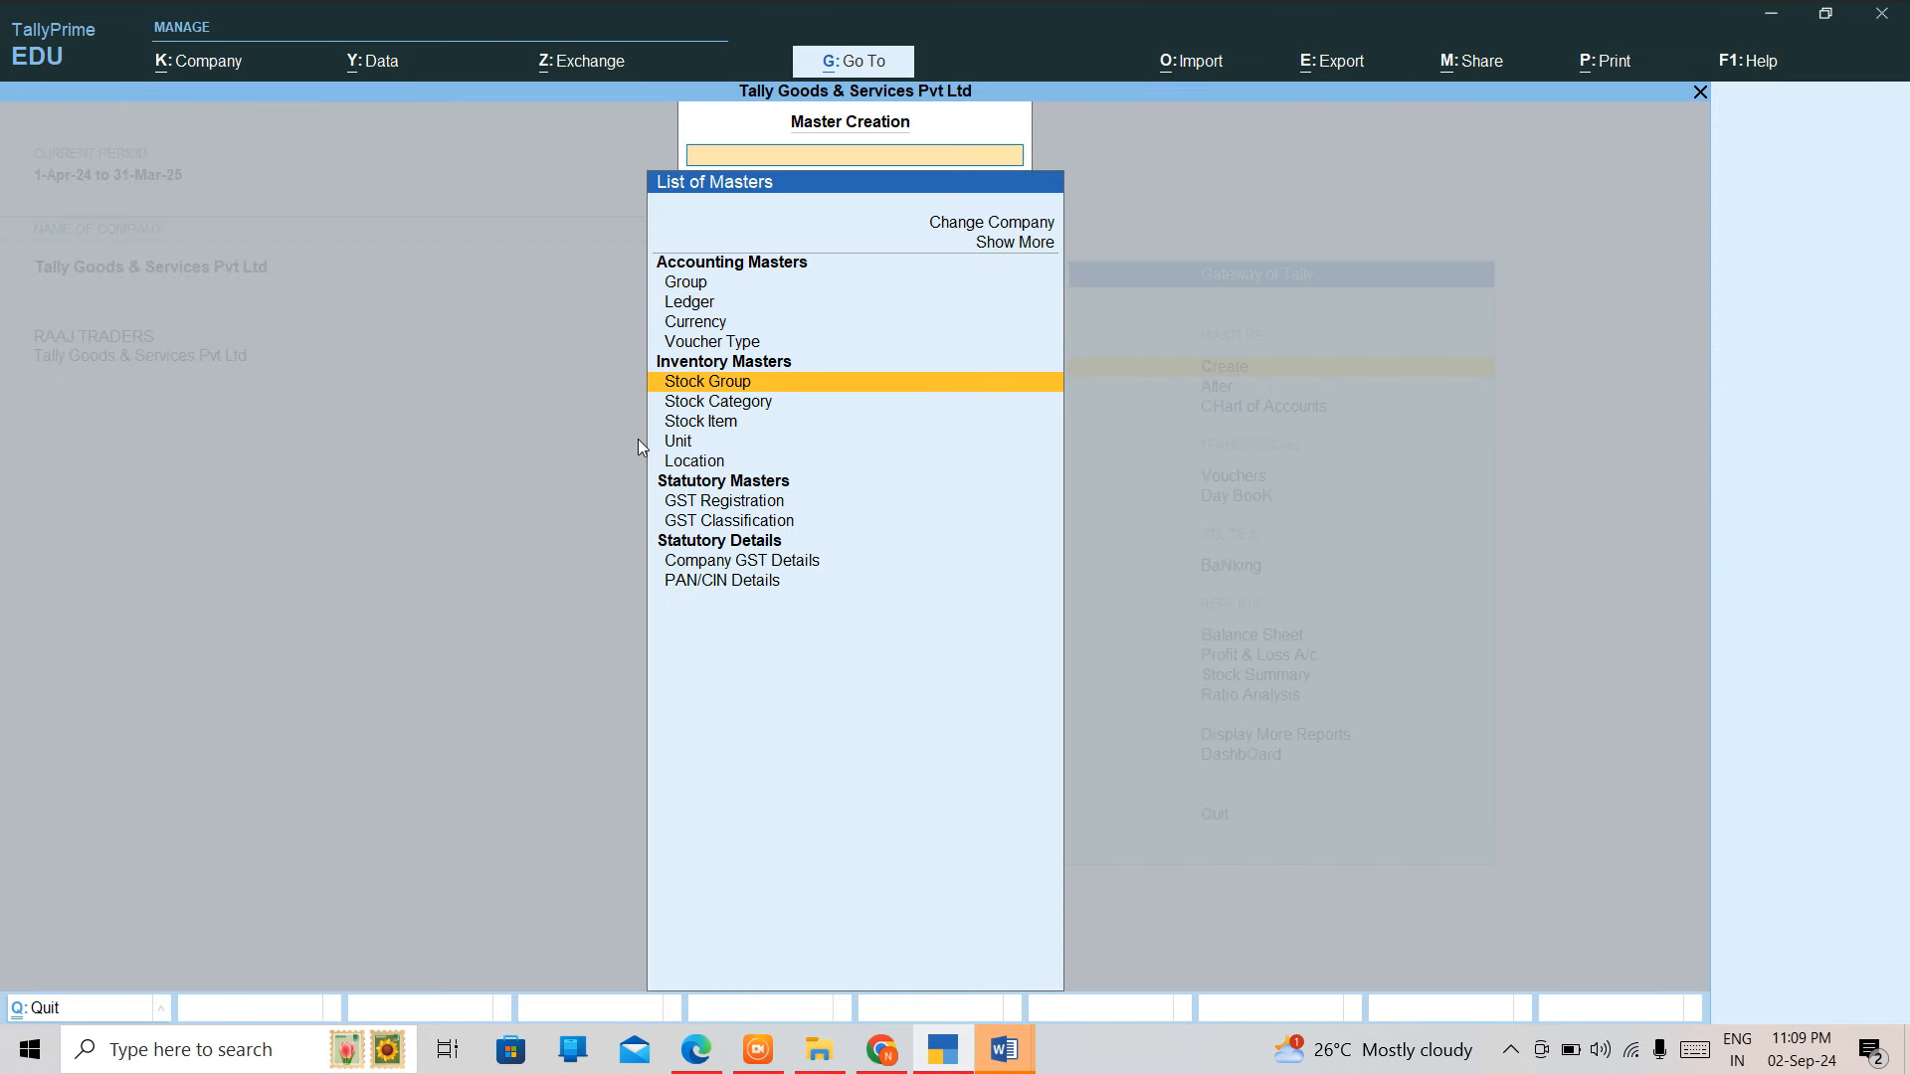
key("Escape")
Open the saved ROUND OFF ledger for alteration to review its settings
key("Down")
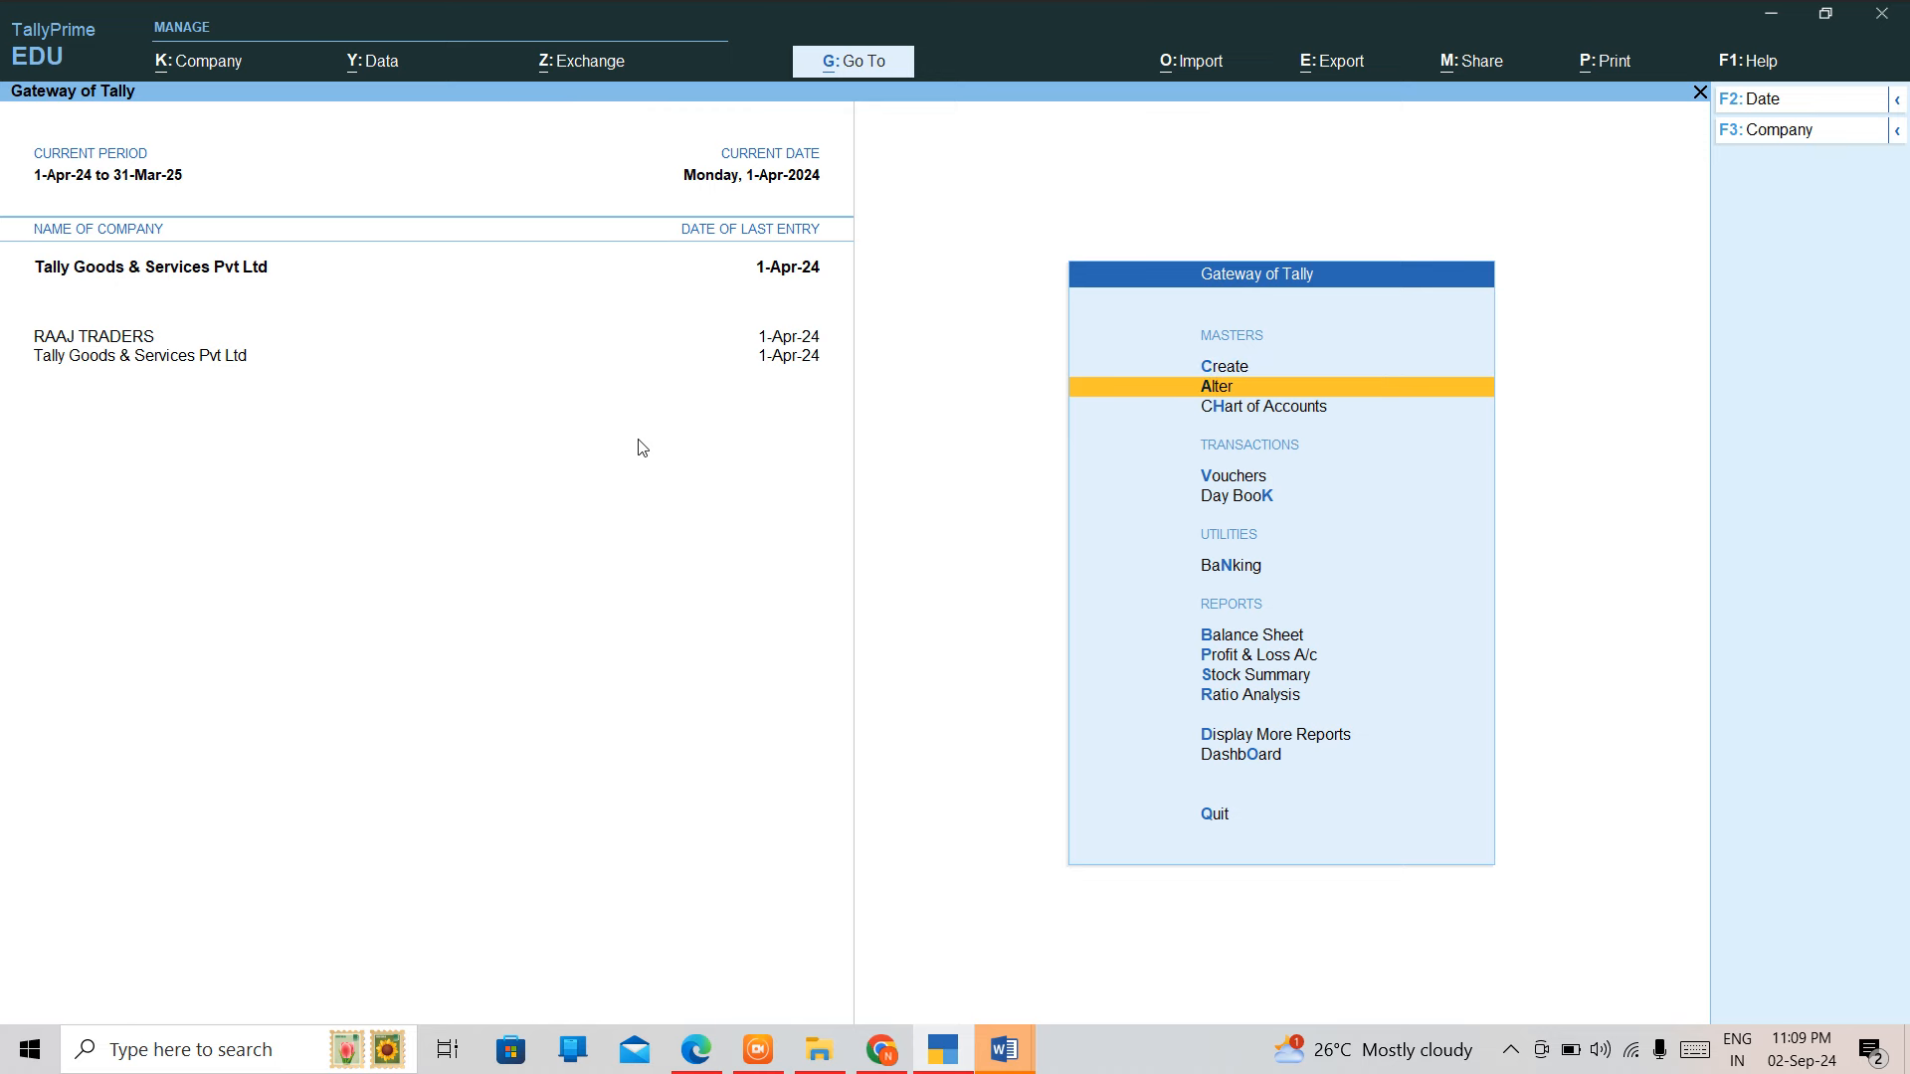
key("Return")
key("Down")
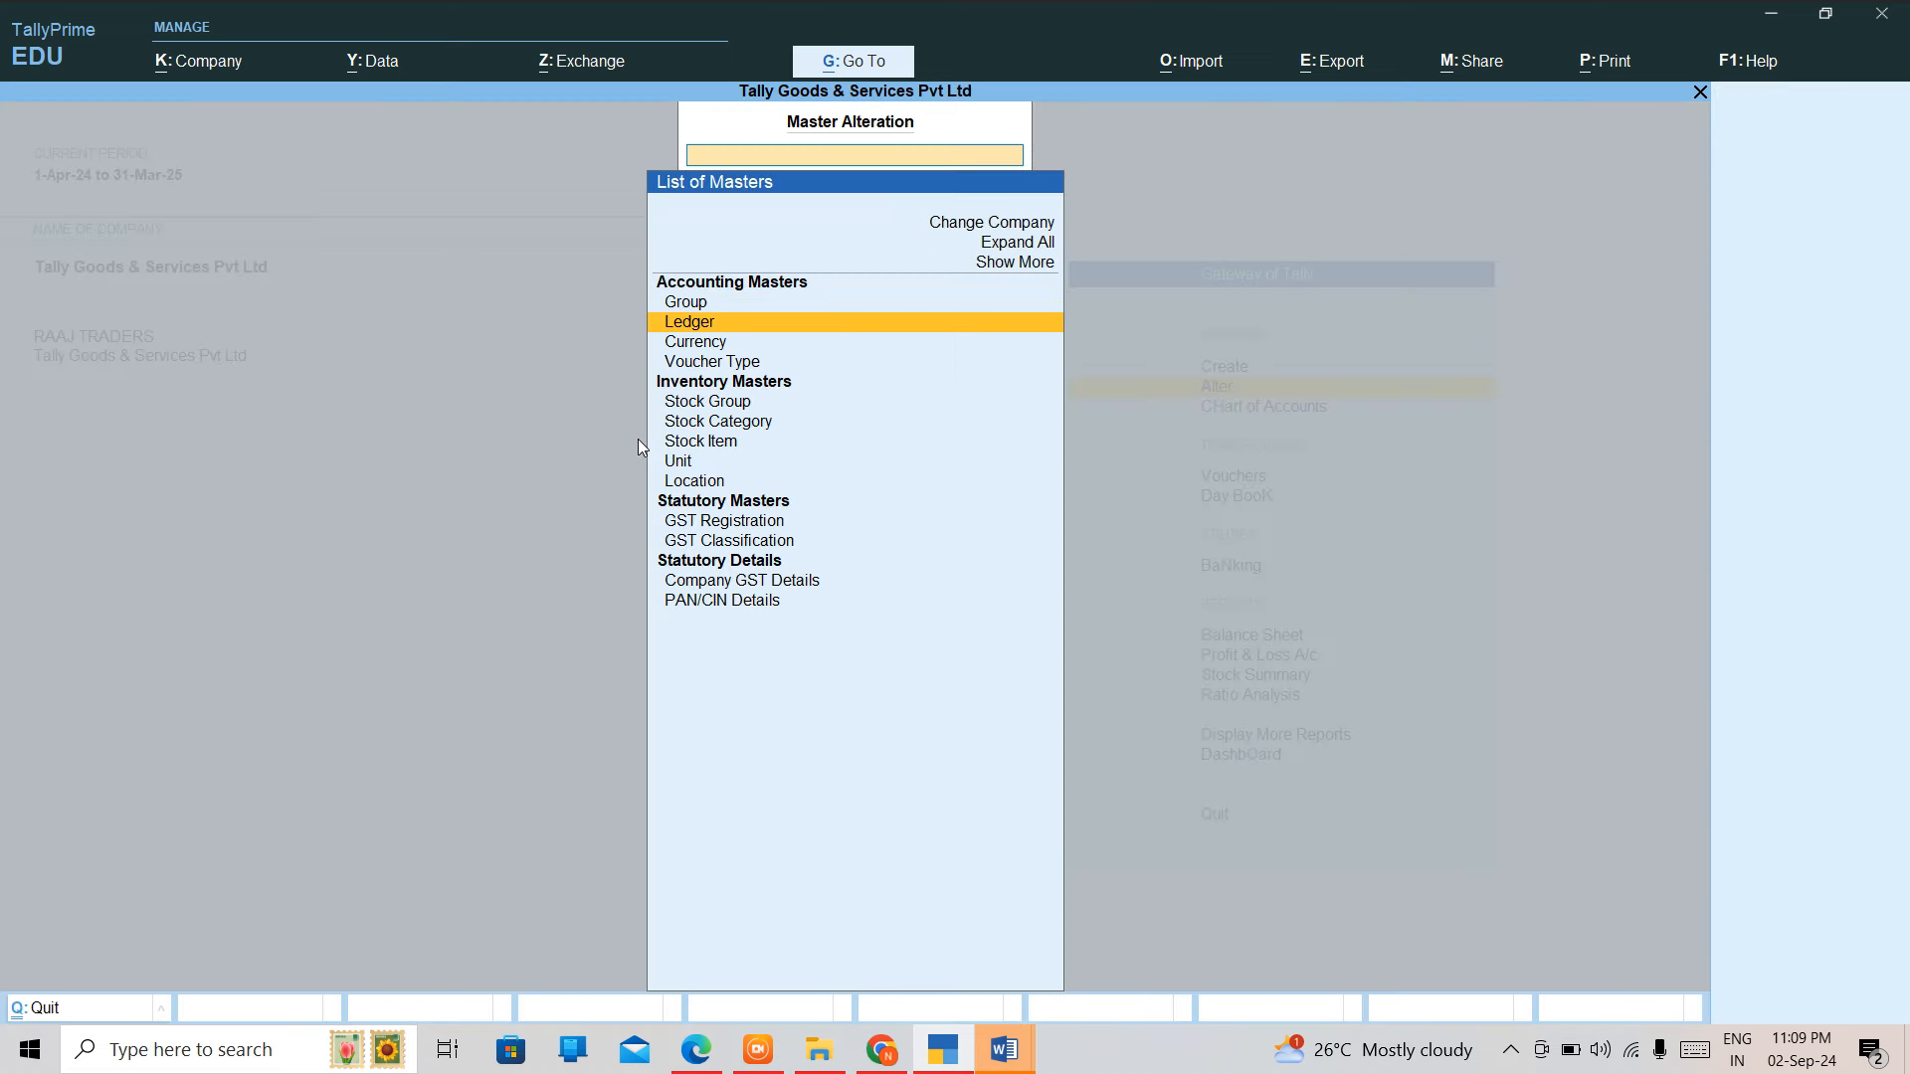
key("Return")
key("Down")
key("Down")
key("Down")
key("Down")
key("Down")
key("Down")
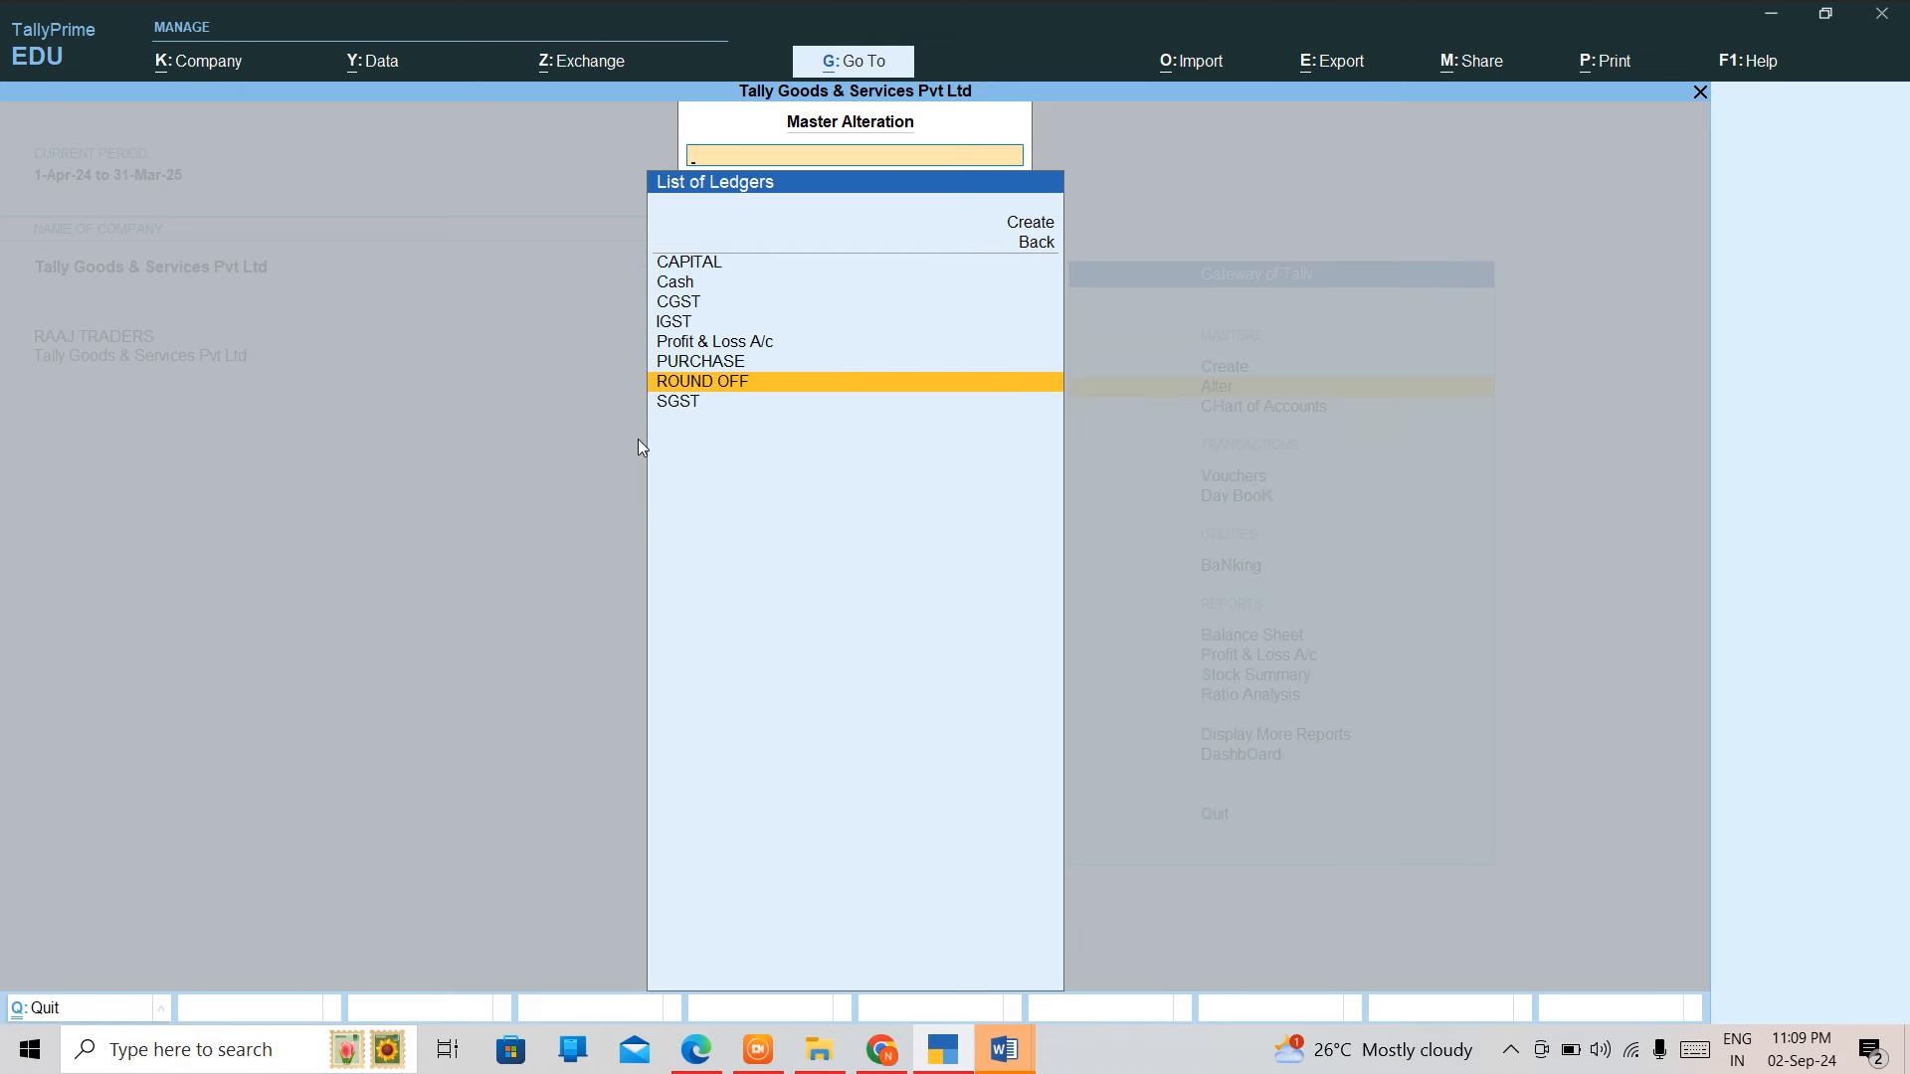
key("Return")
key("Return")
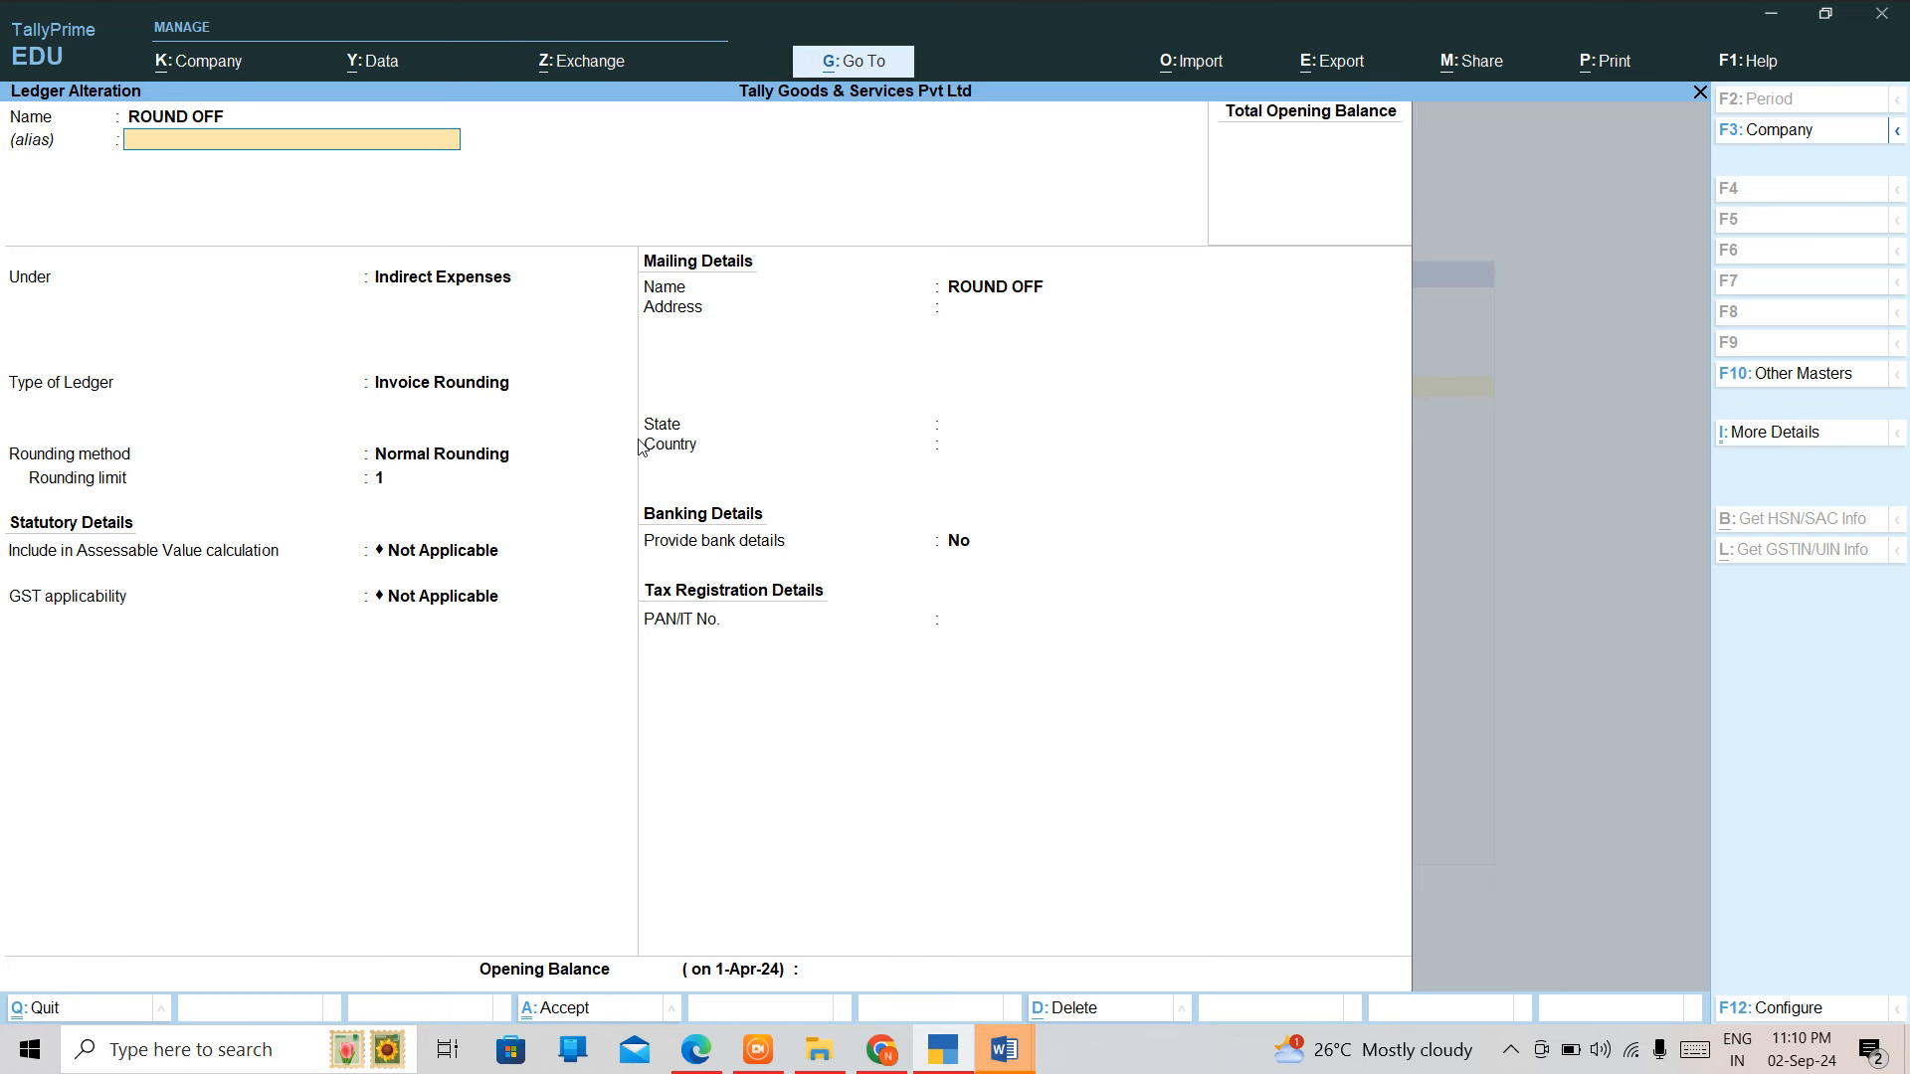
Quit the ledger alteration without changes and go back to the Gateway of Tally
key("Escape")
key("y")
key("Escape")
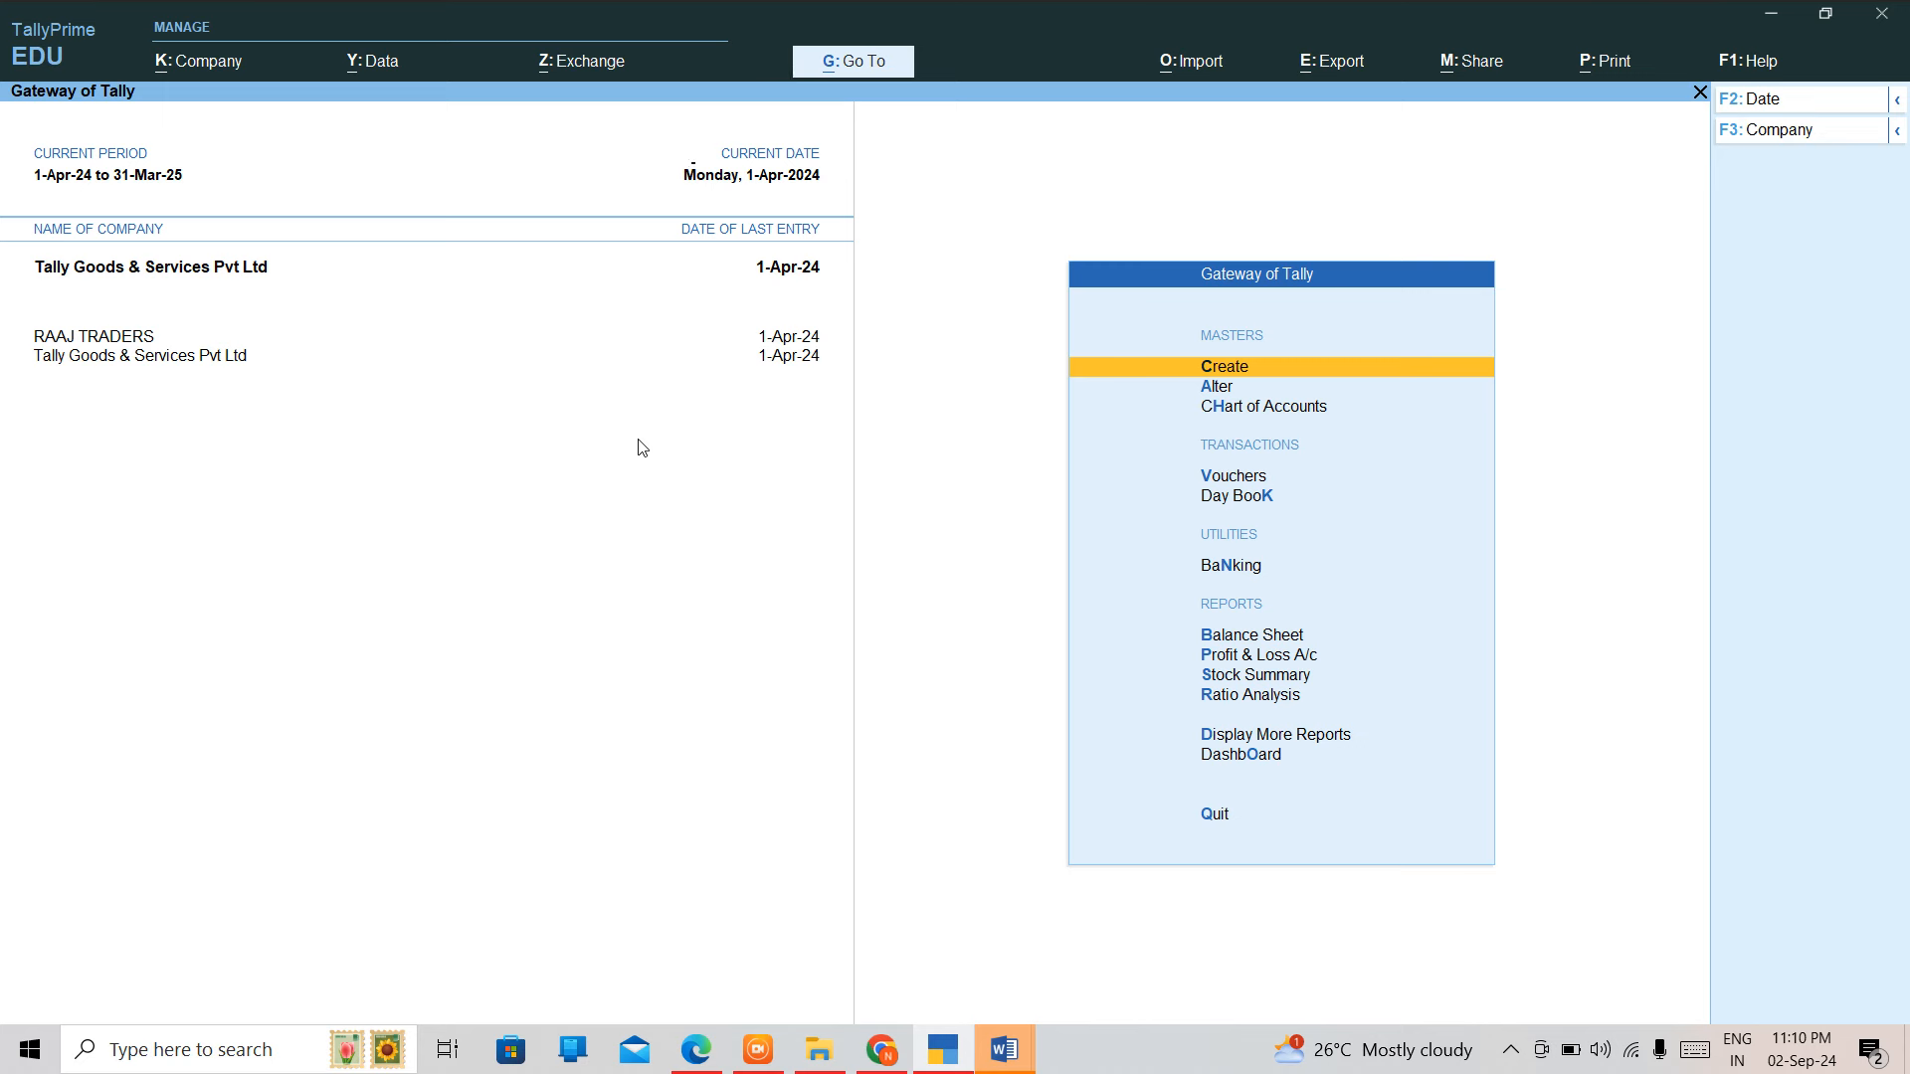
Open the CGST ledger for alteration from the list of accounting masters
key("Return")
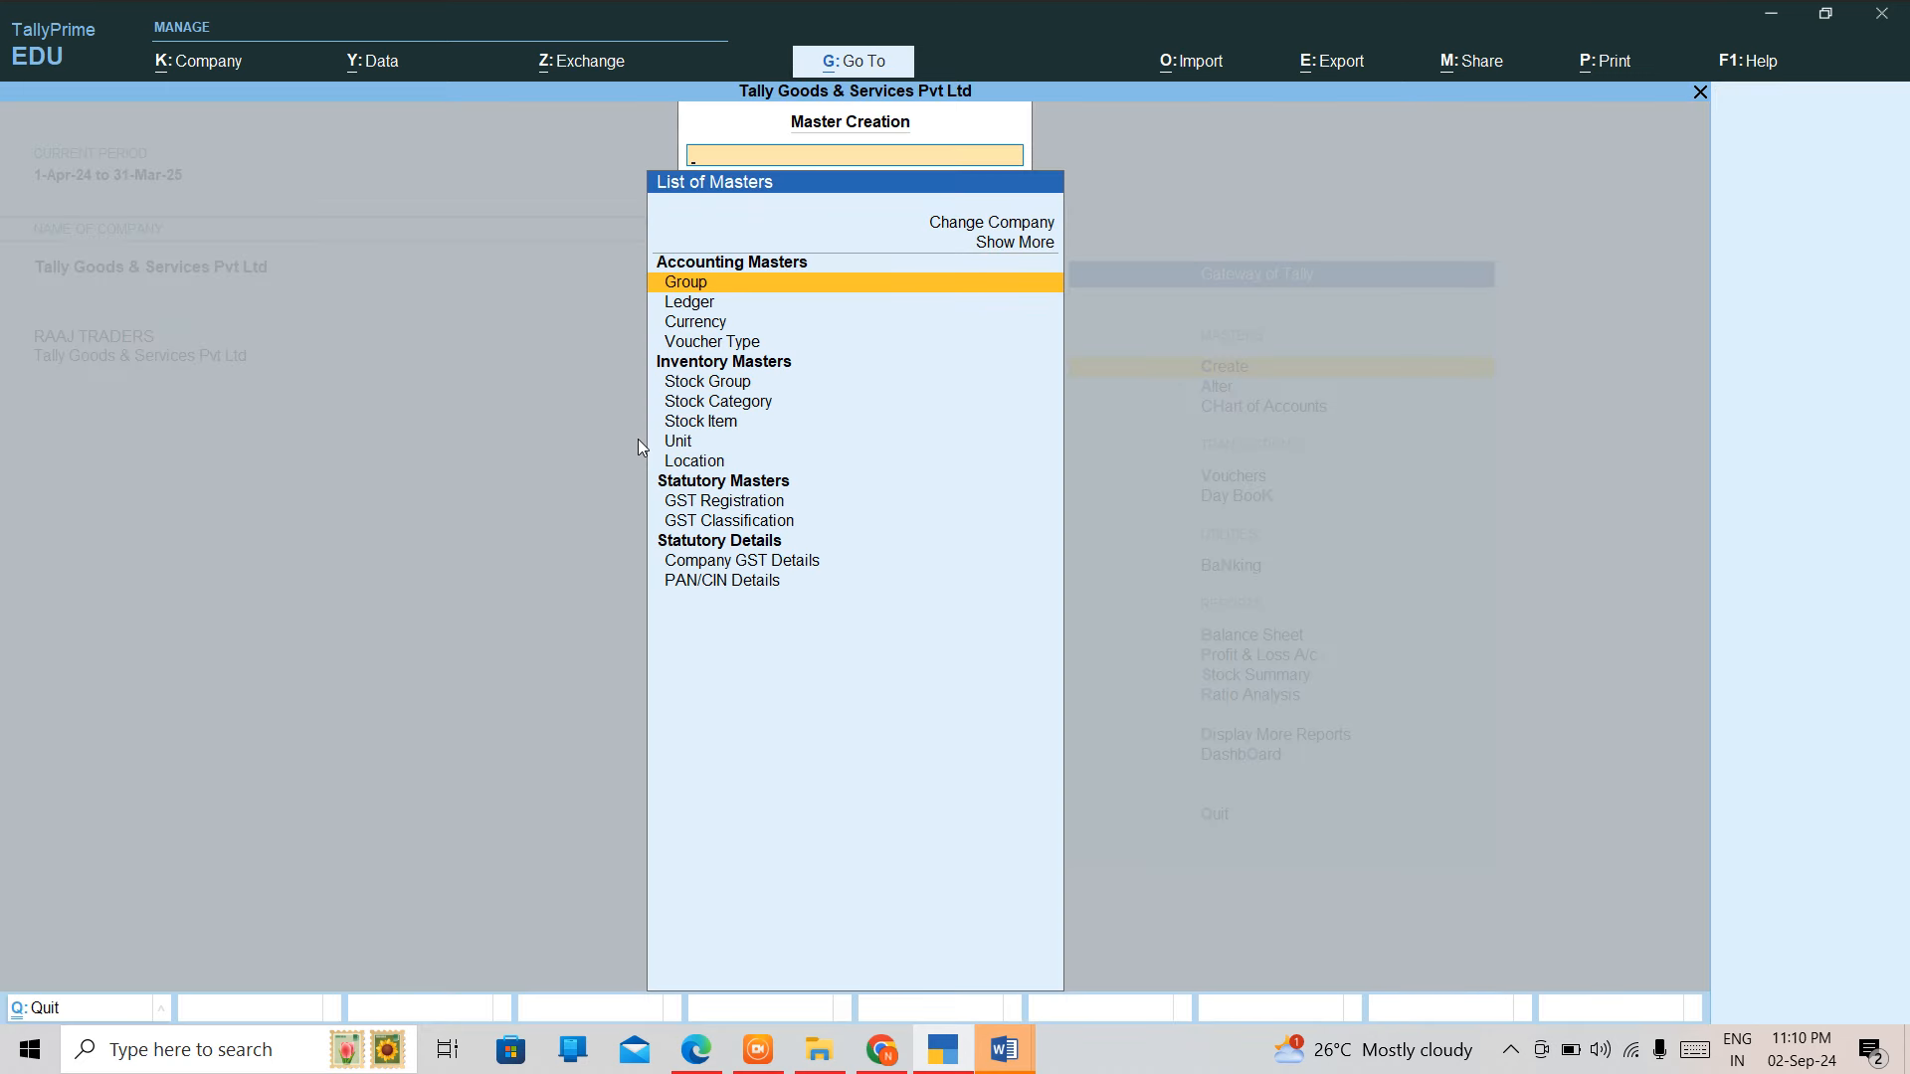
key("Escape")
key("Down")
key("Return")
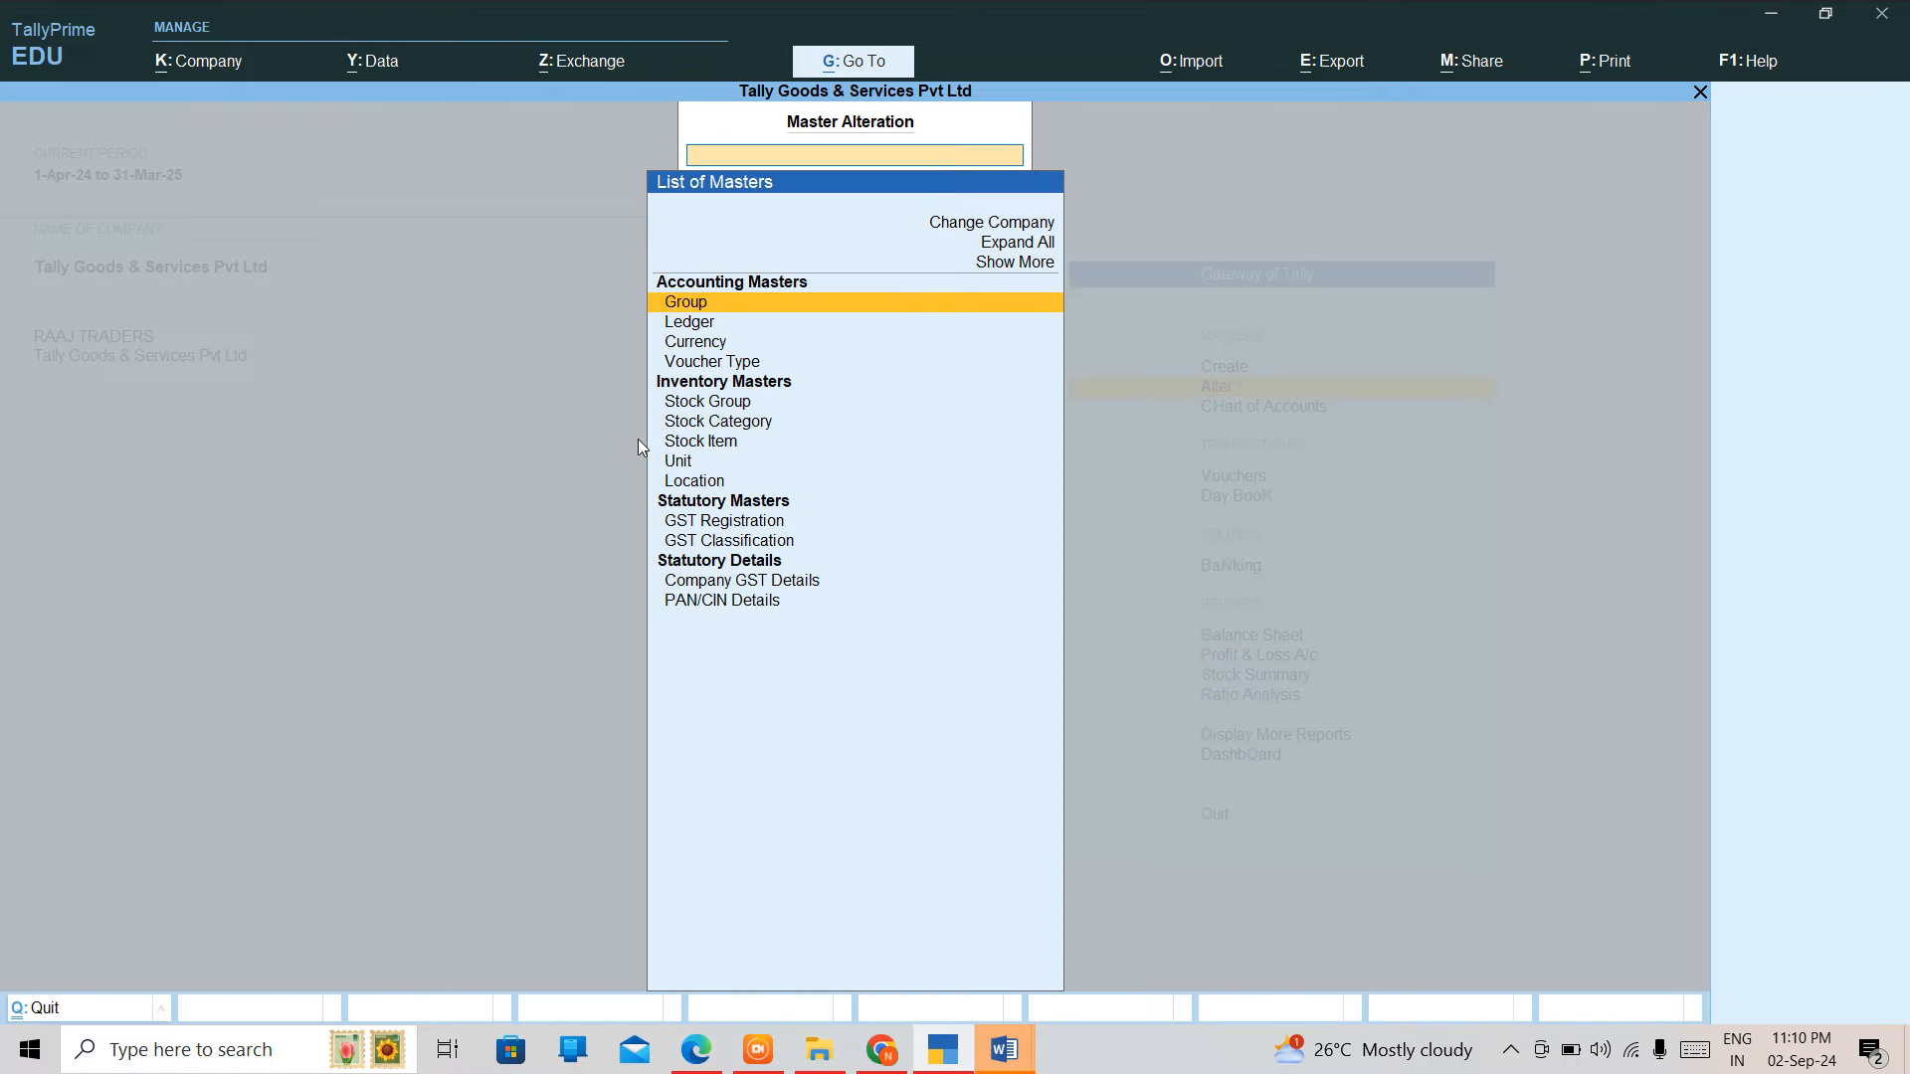
key("Down")
key("Return")
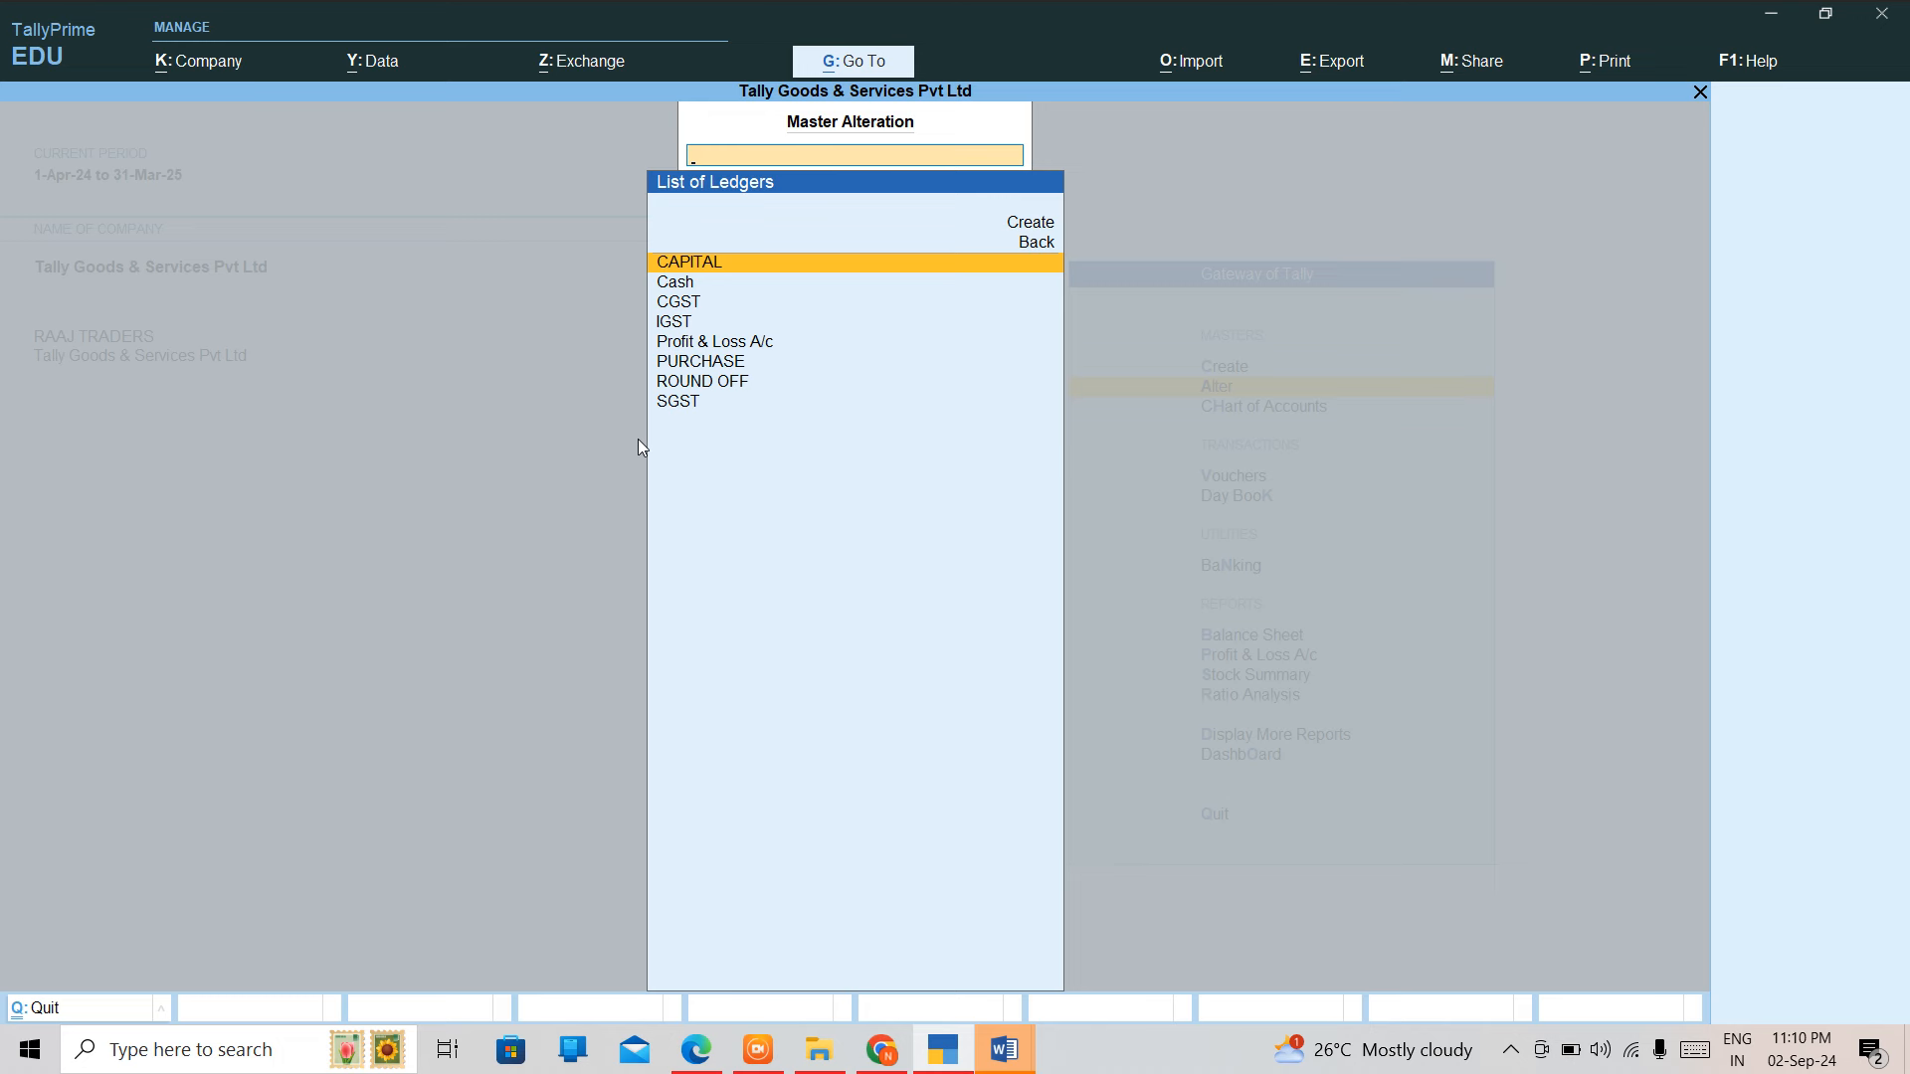
key("Down")
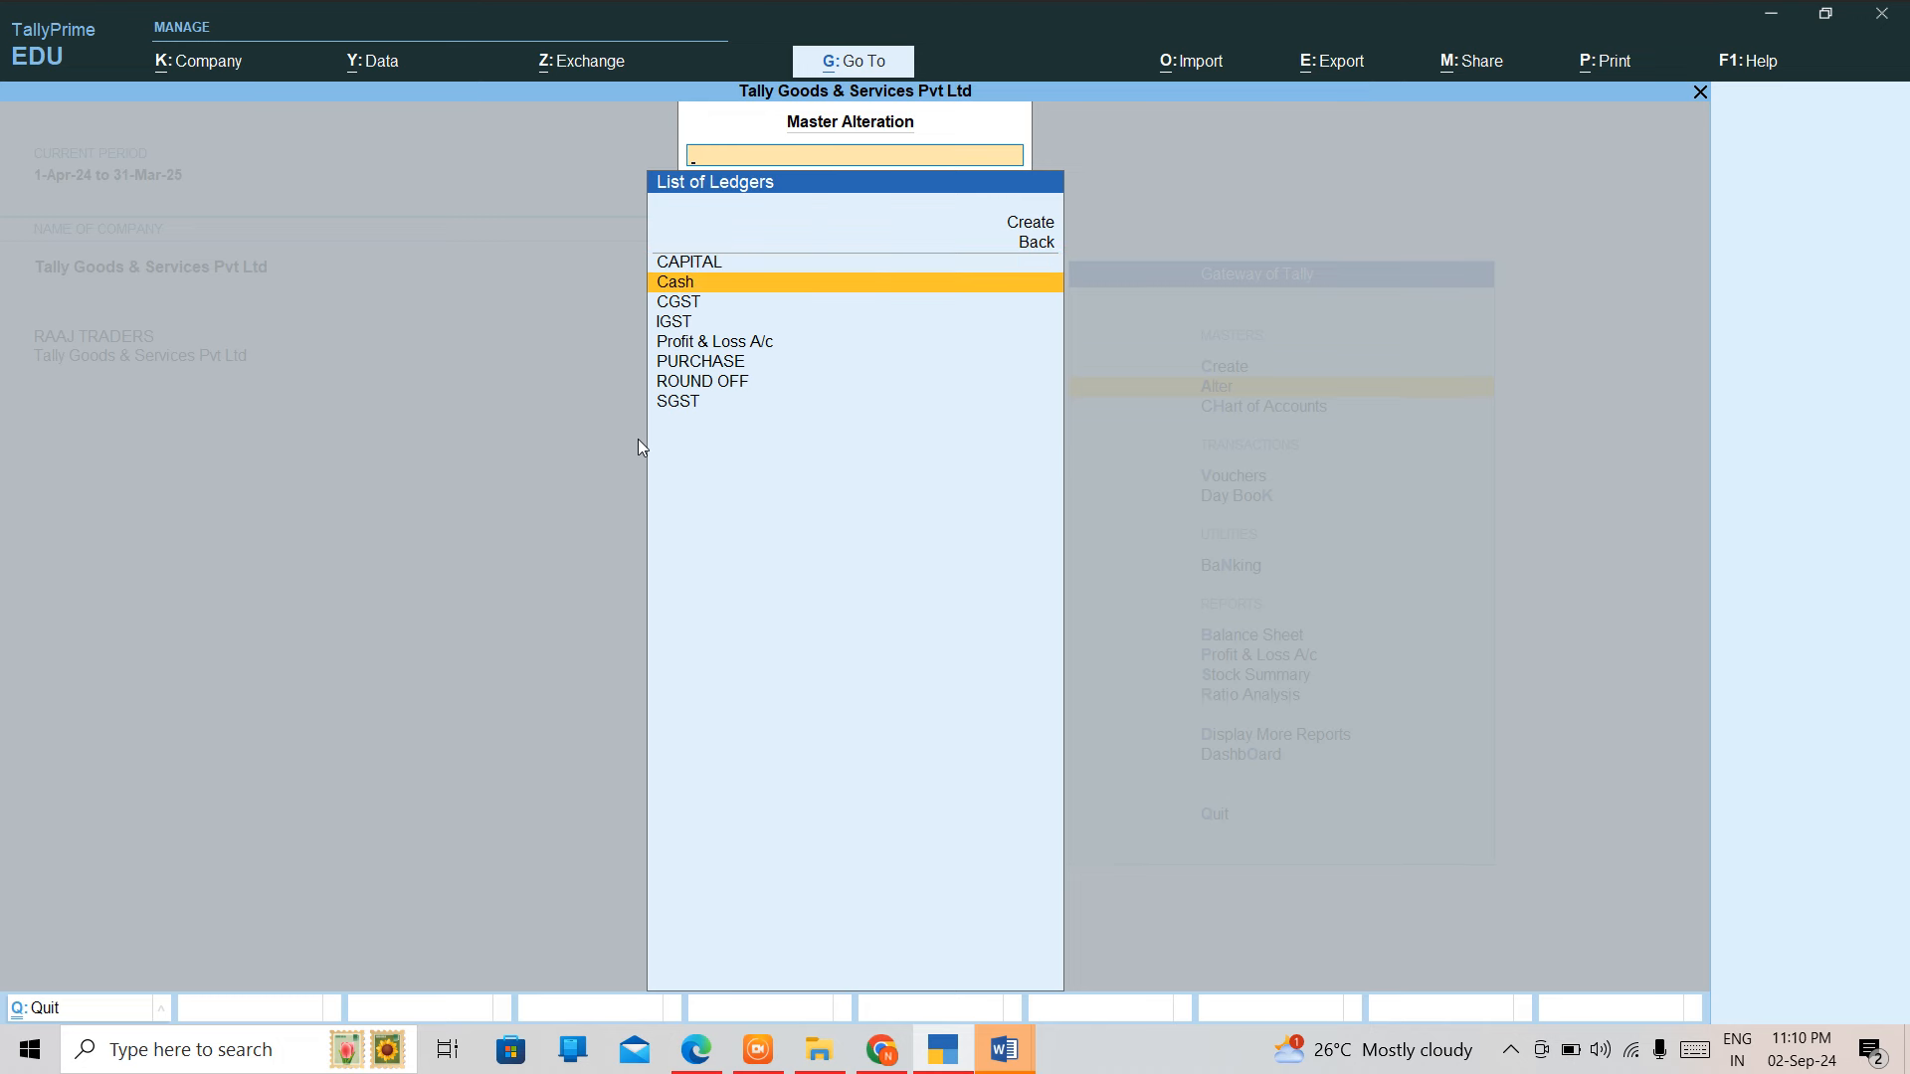
key("Down")
key("Return")
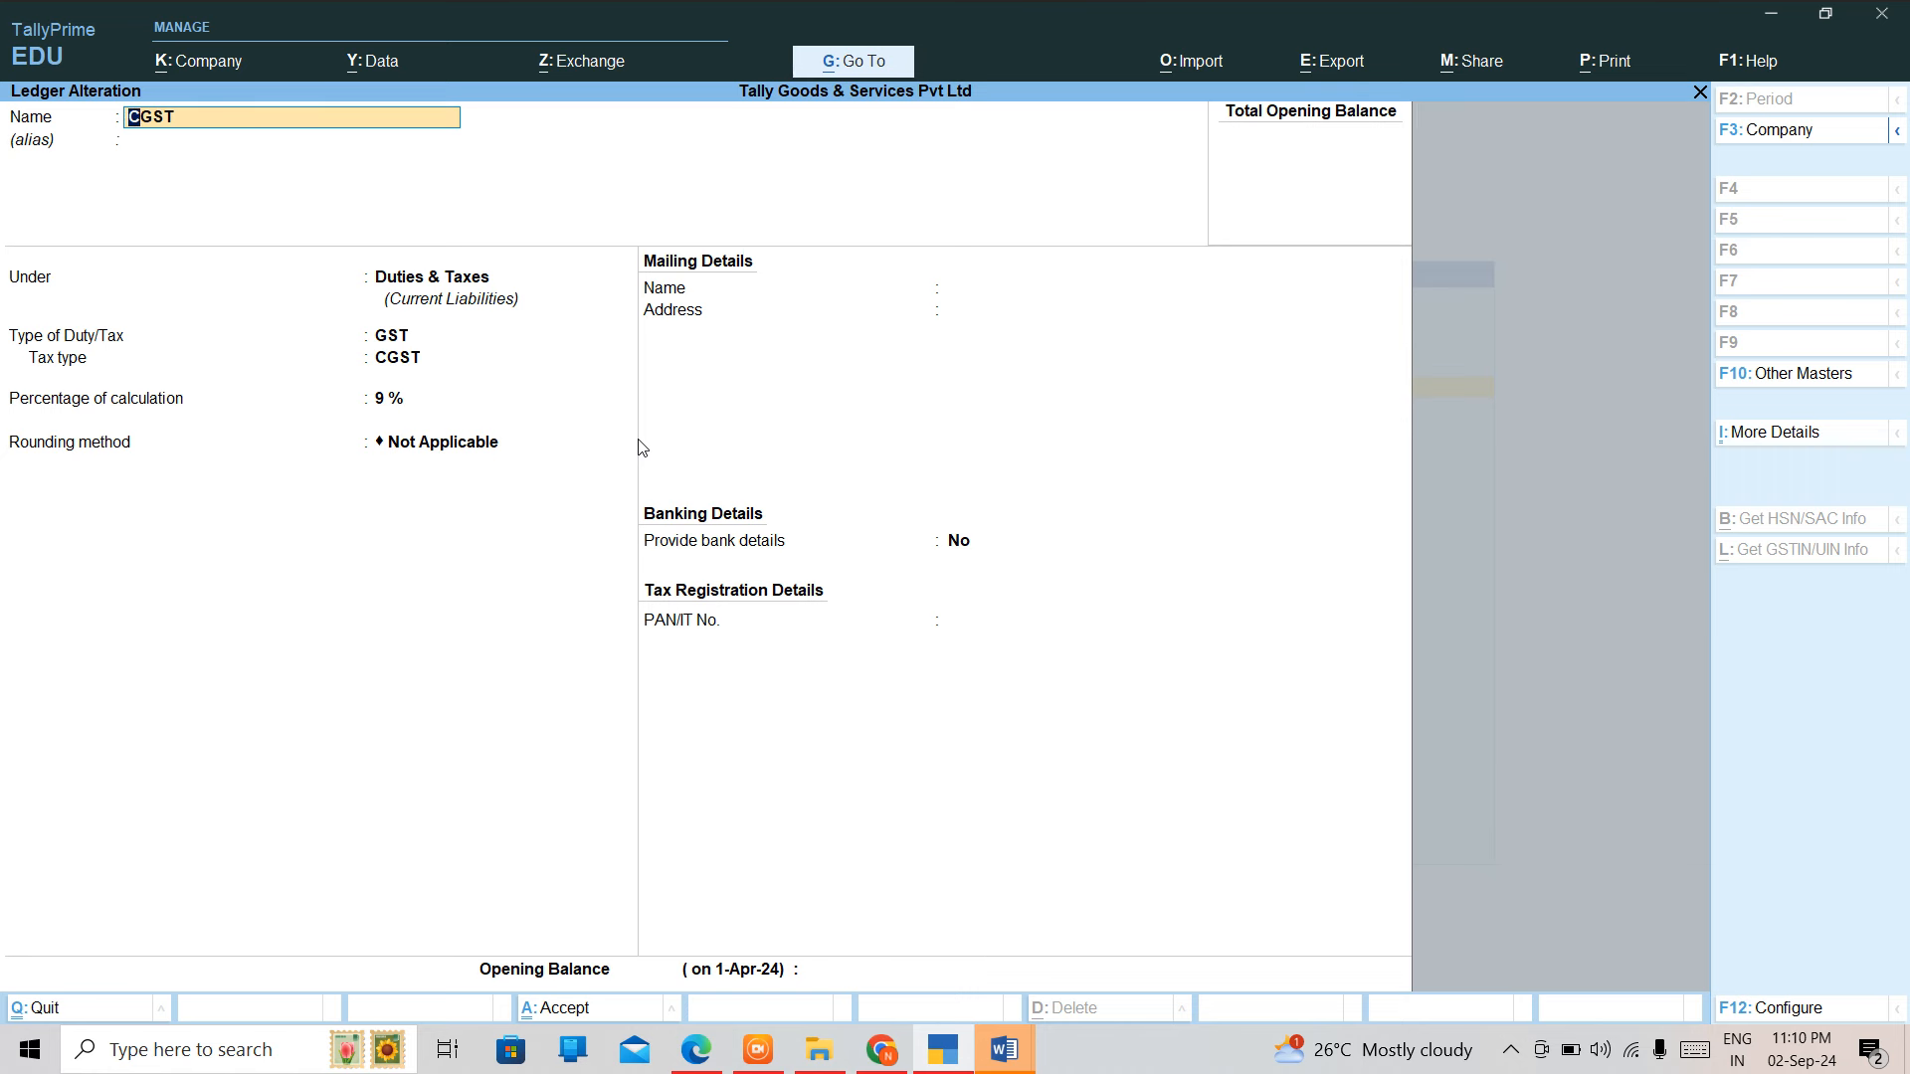
type("Y")
key("BackSpace")
key("Escape")
key("y")
Set the CGST ledger's rounding method to Normal Rounding with a rounding limit of 1, and save the ledger
key("Return")
key("Return")
key("Return")
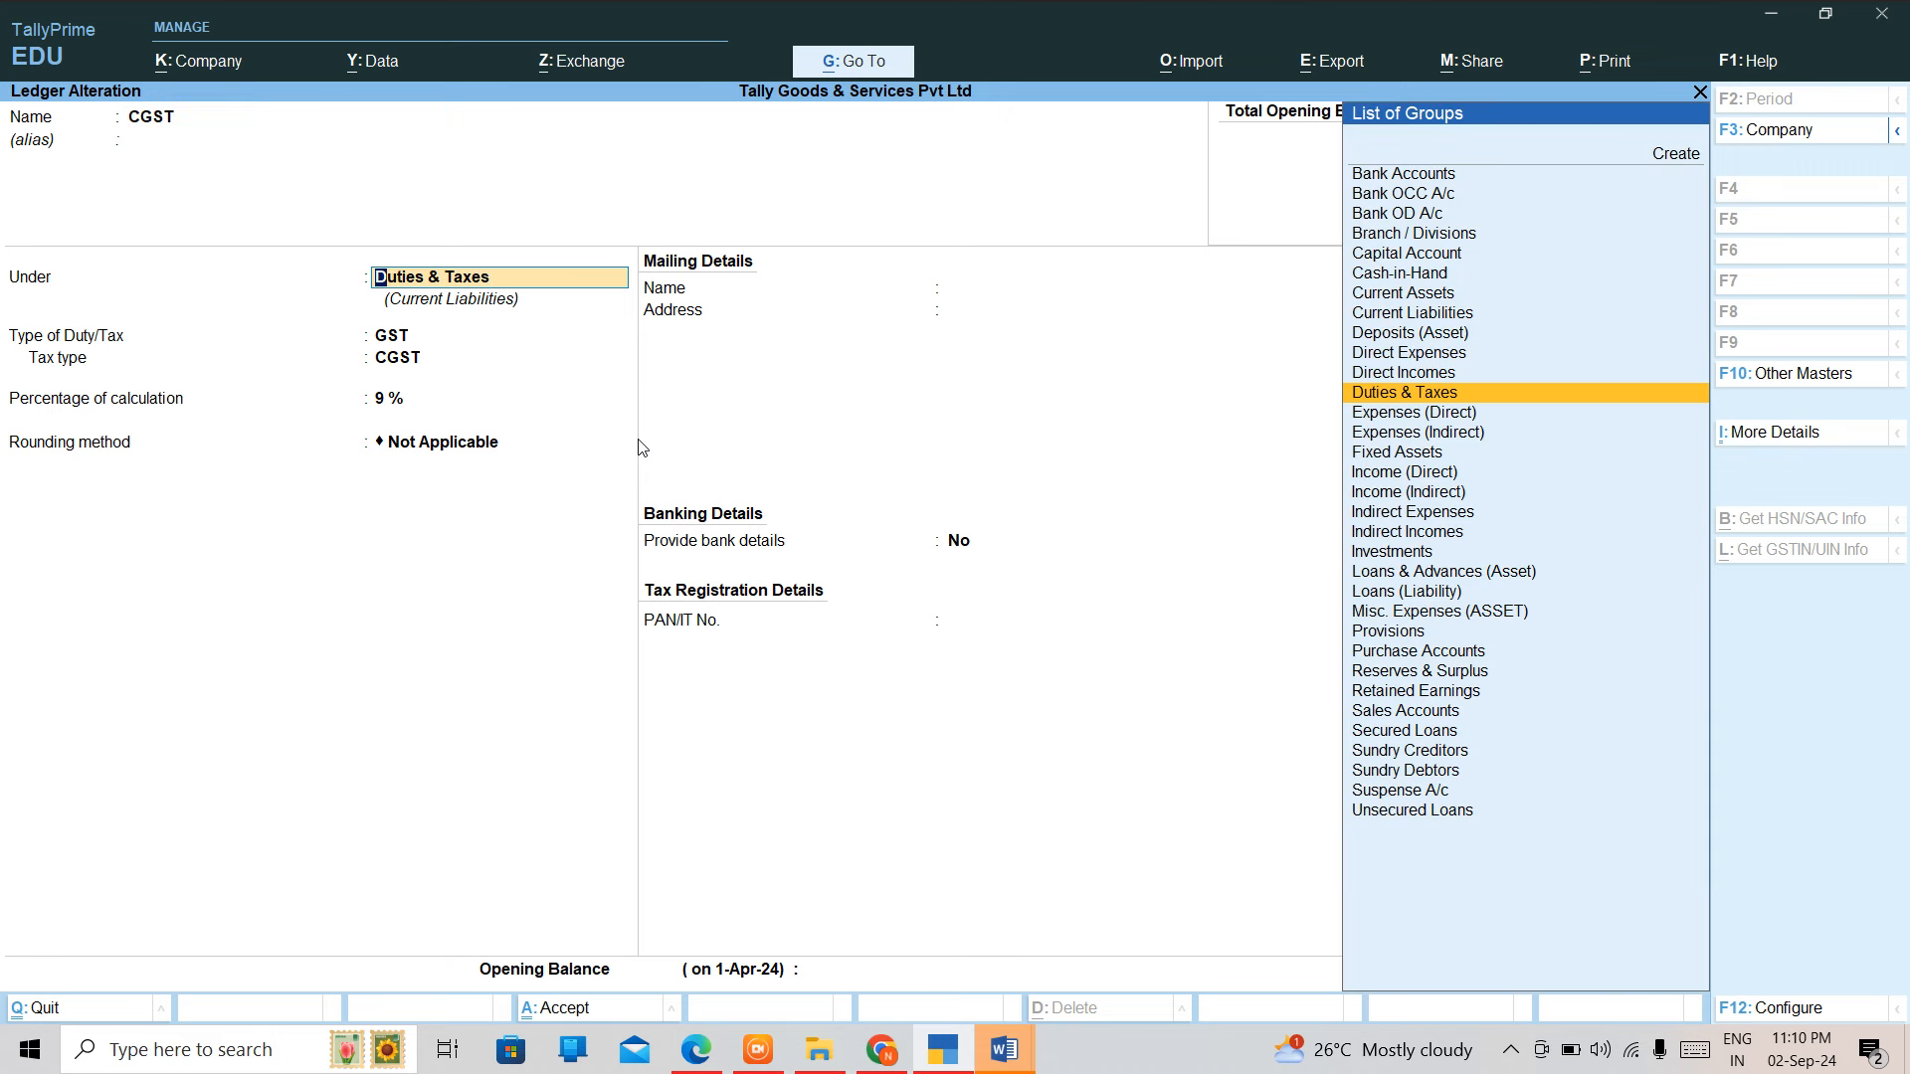
key("Return")
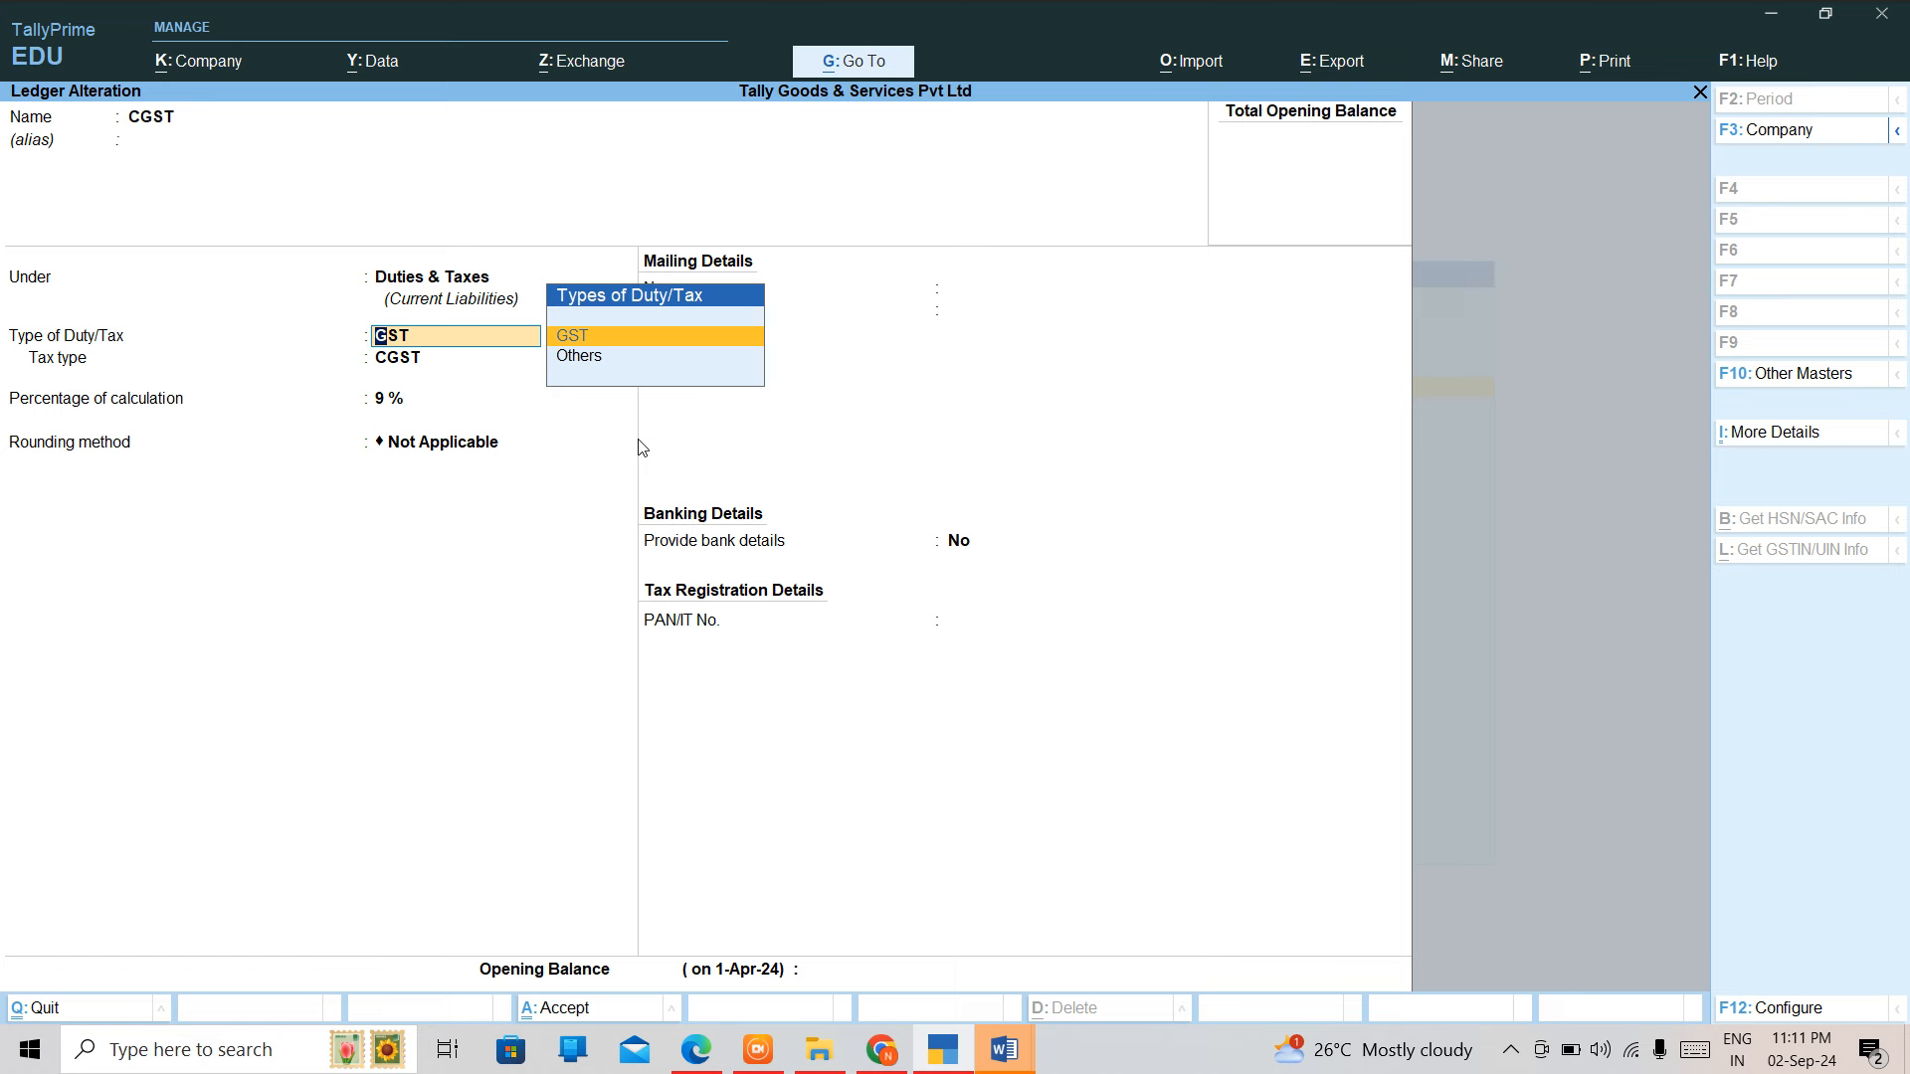
key("Return")
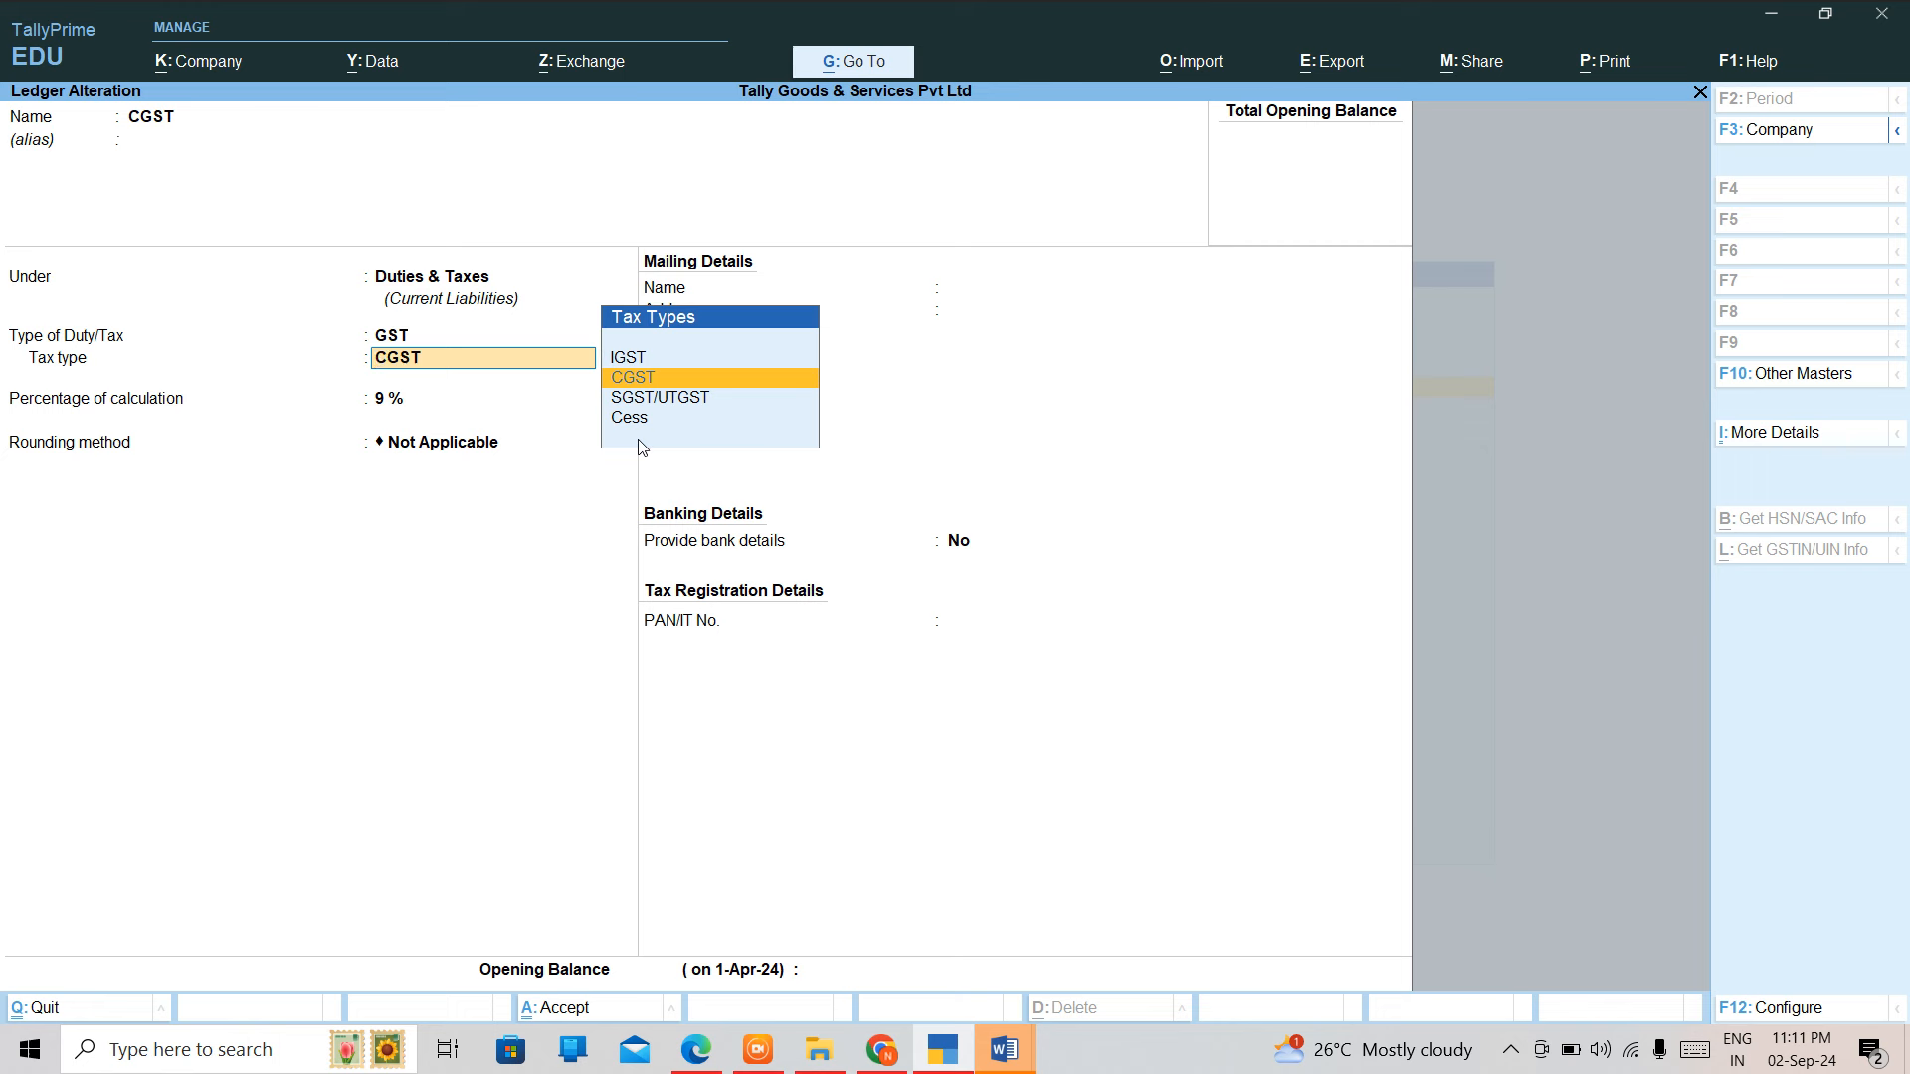
key("Return")
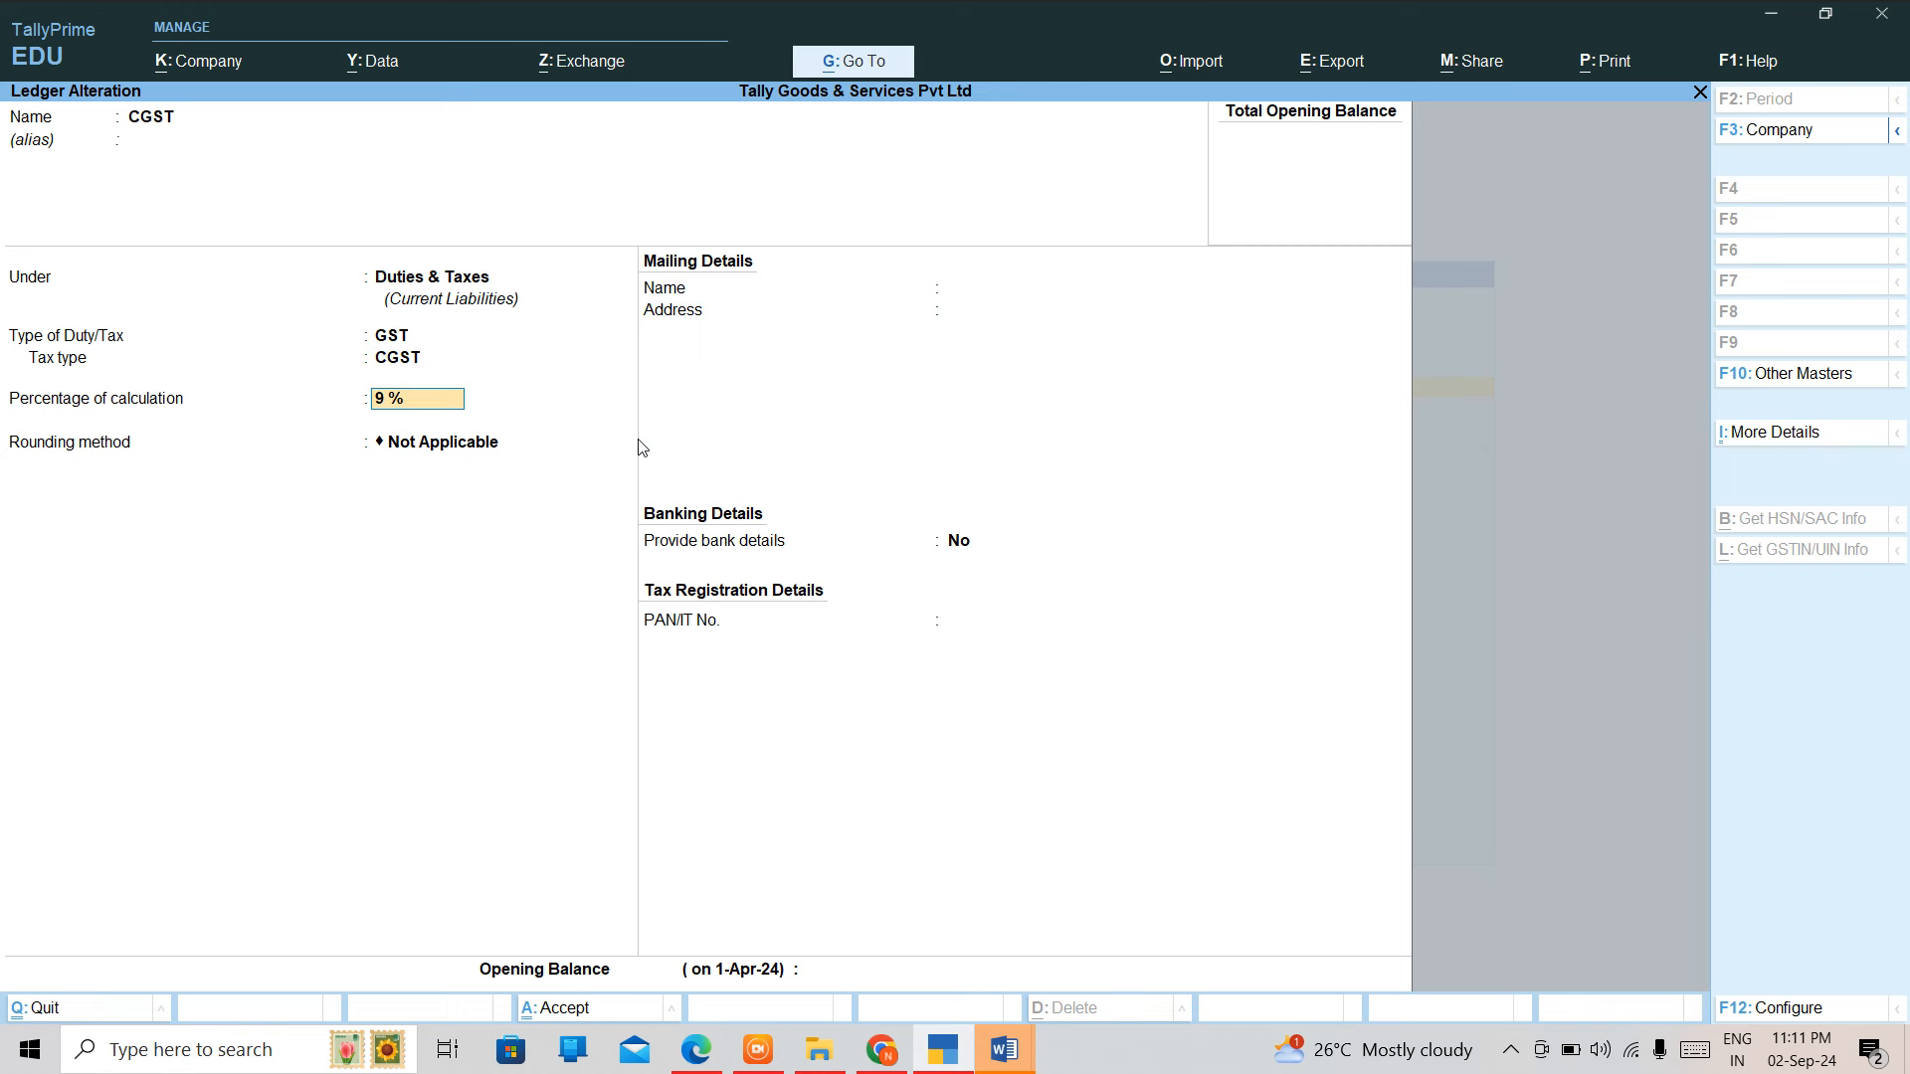
key("Return")
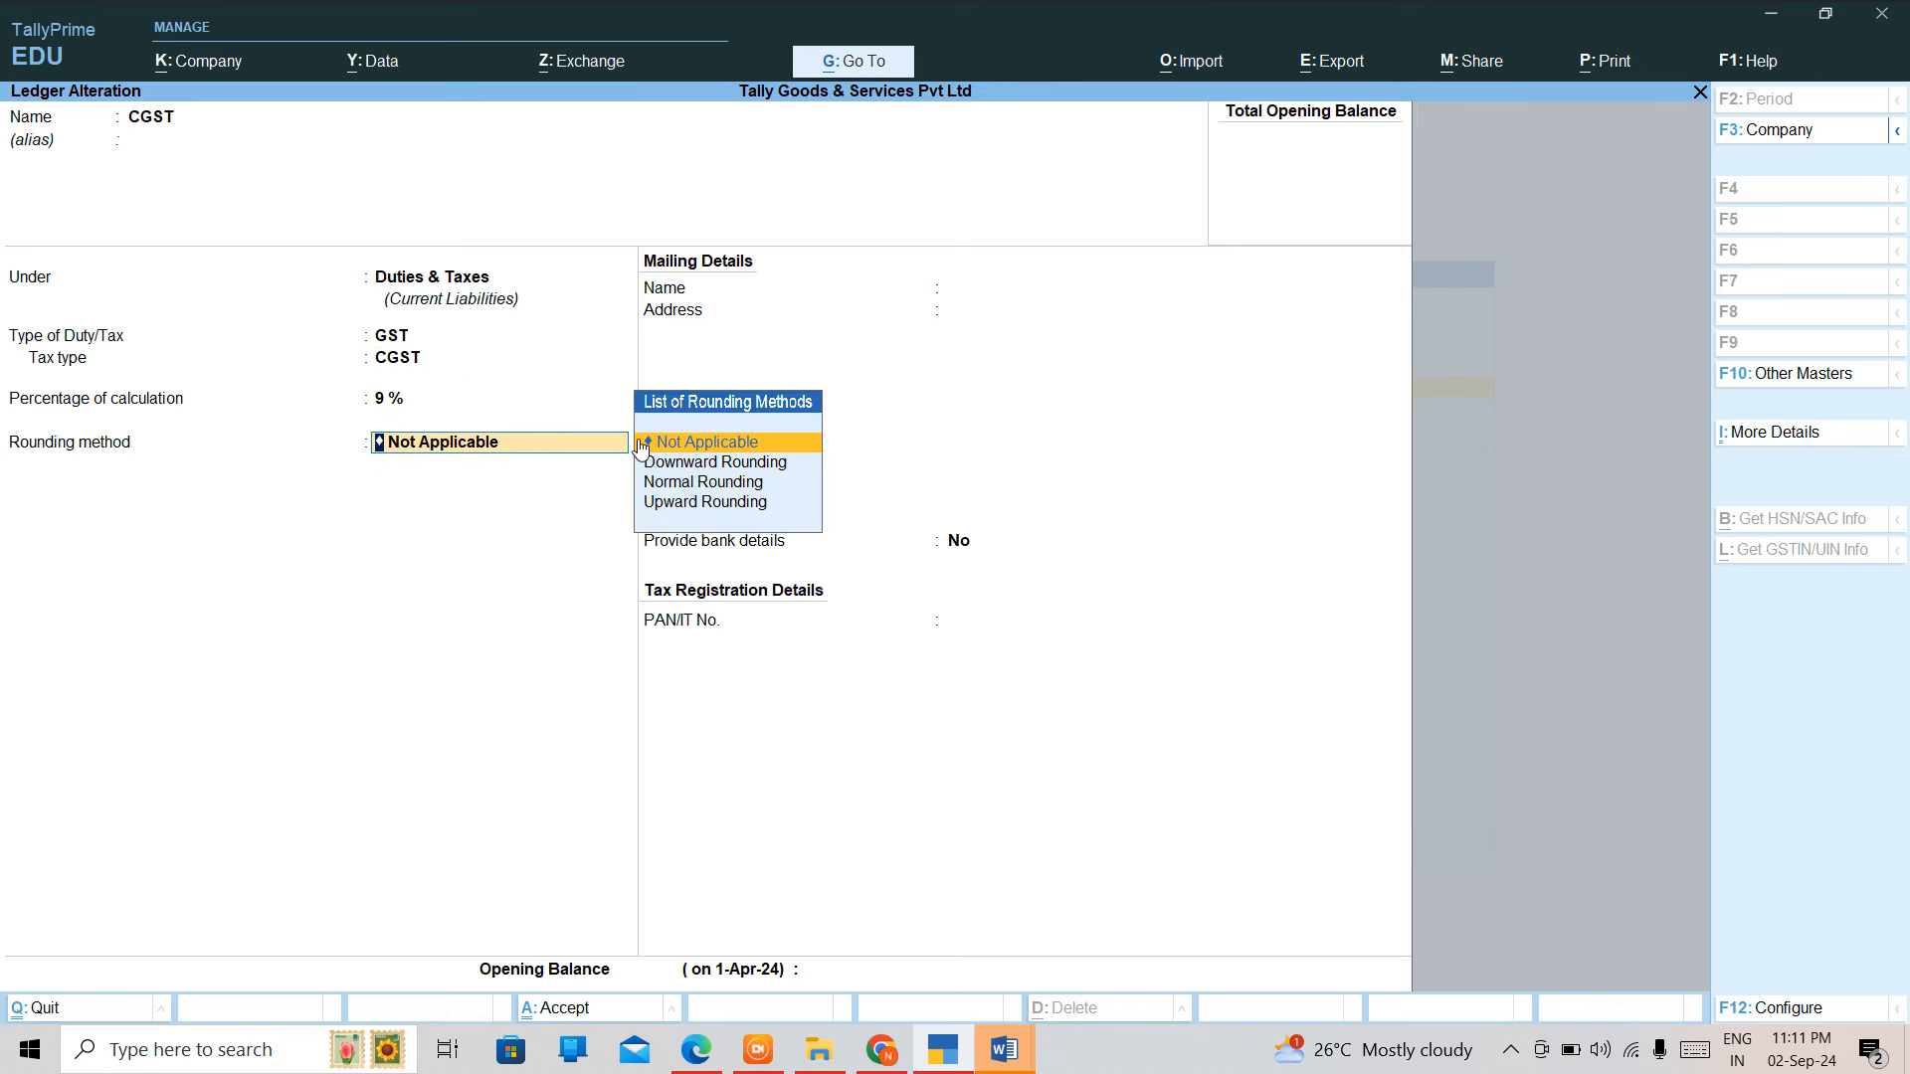
key("Down")
key("Down")
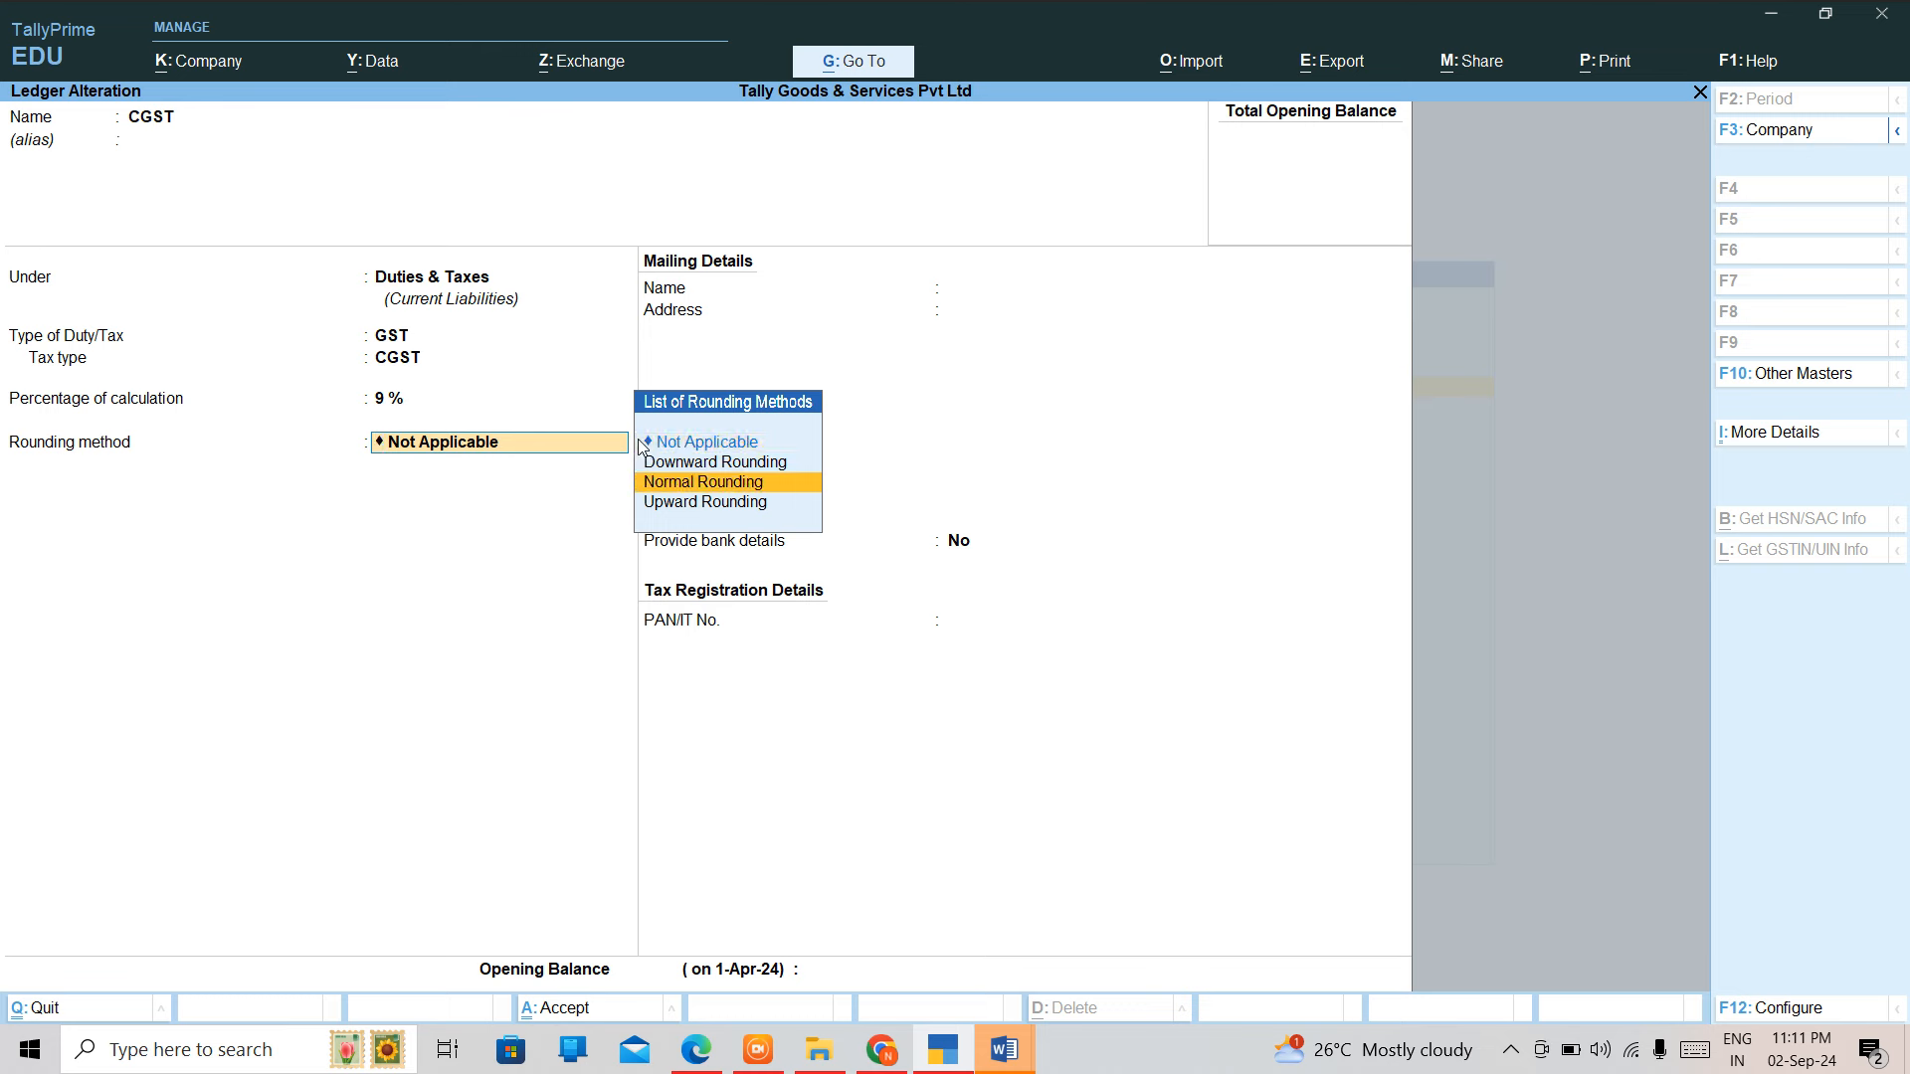
key("Return")
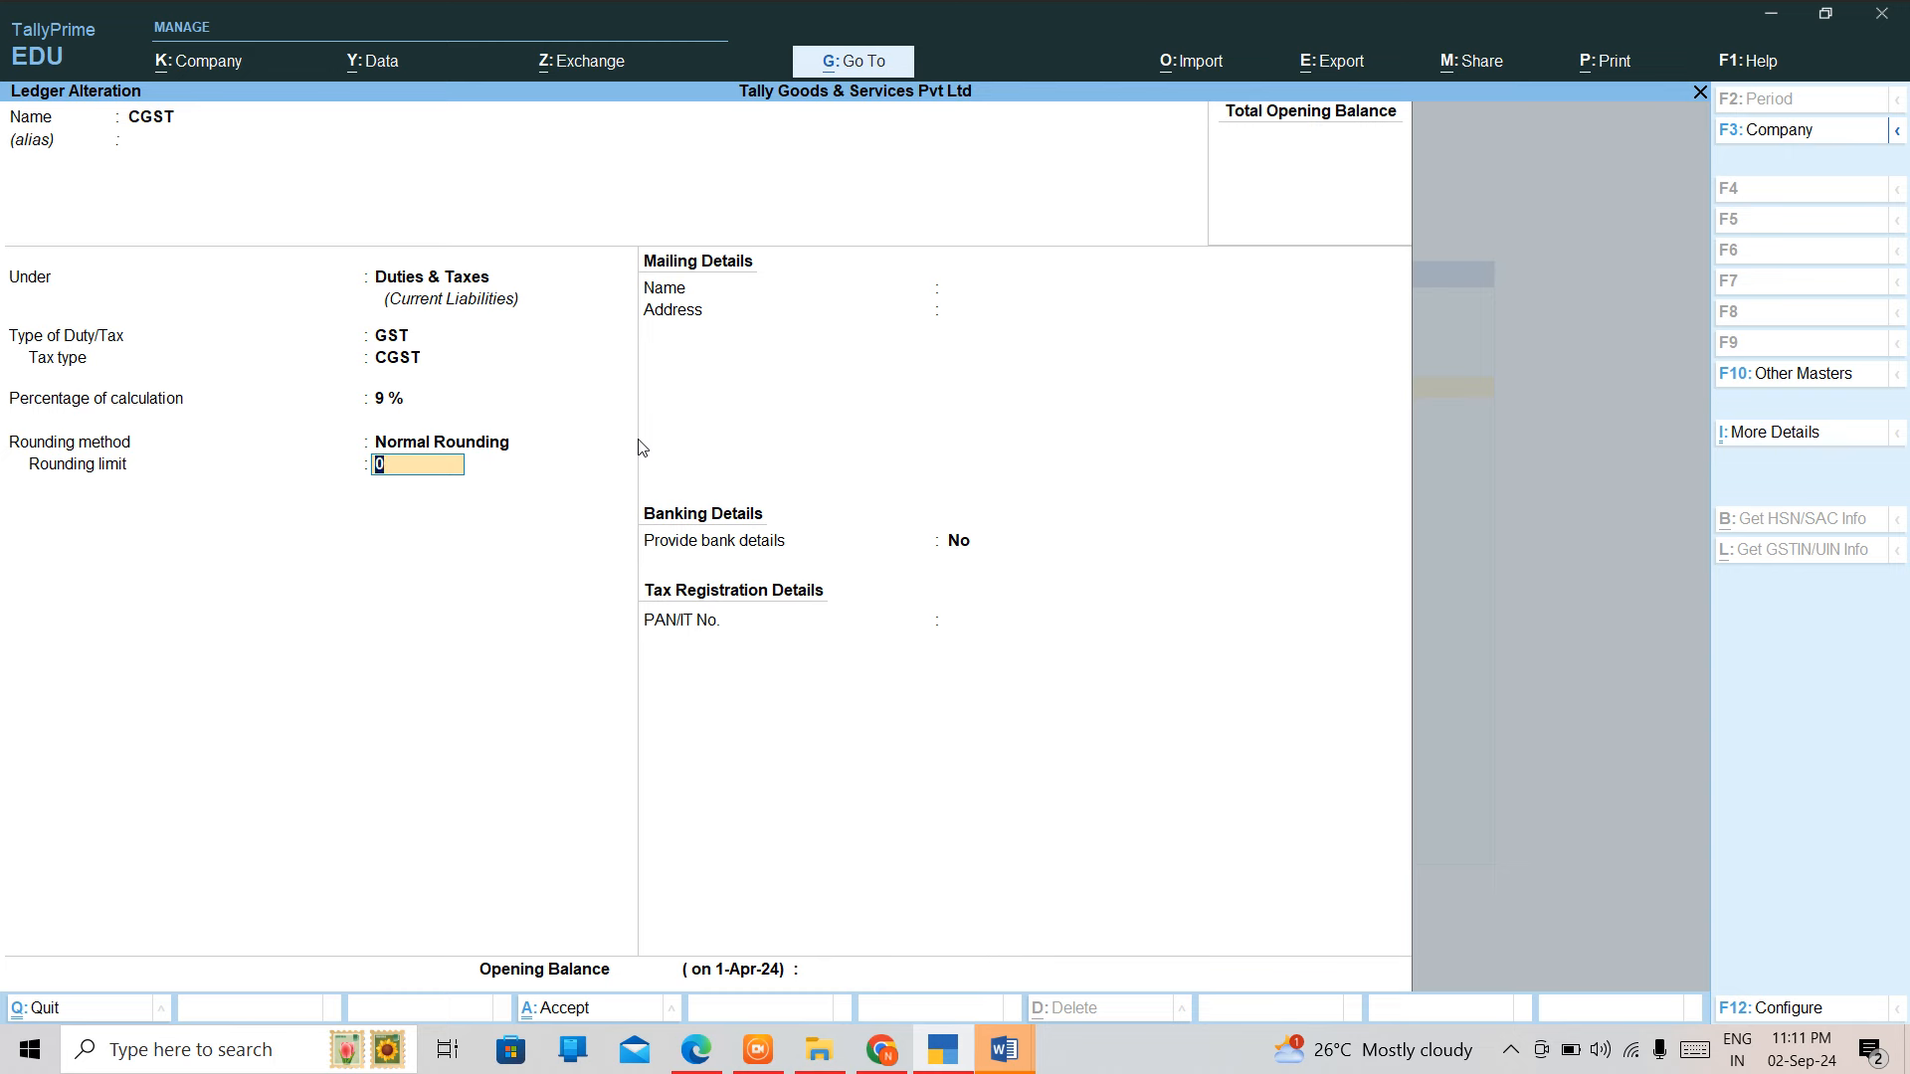
type("1")
key("Return")
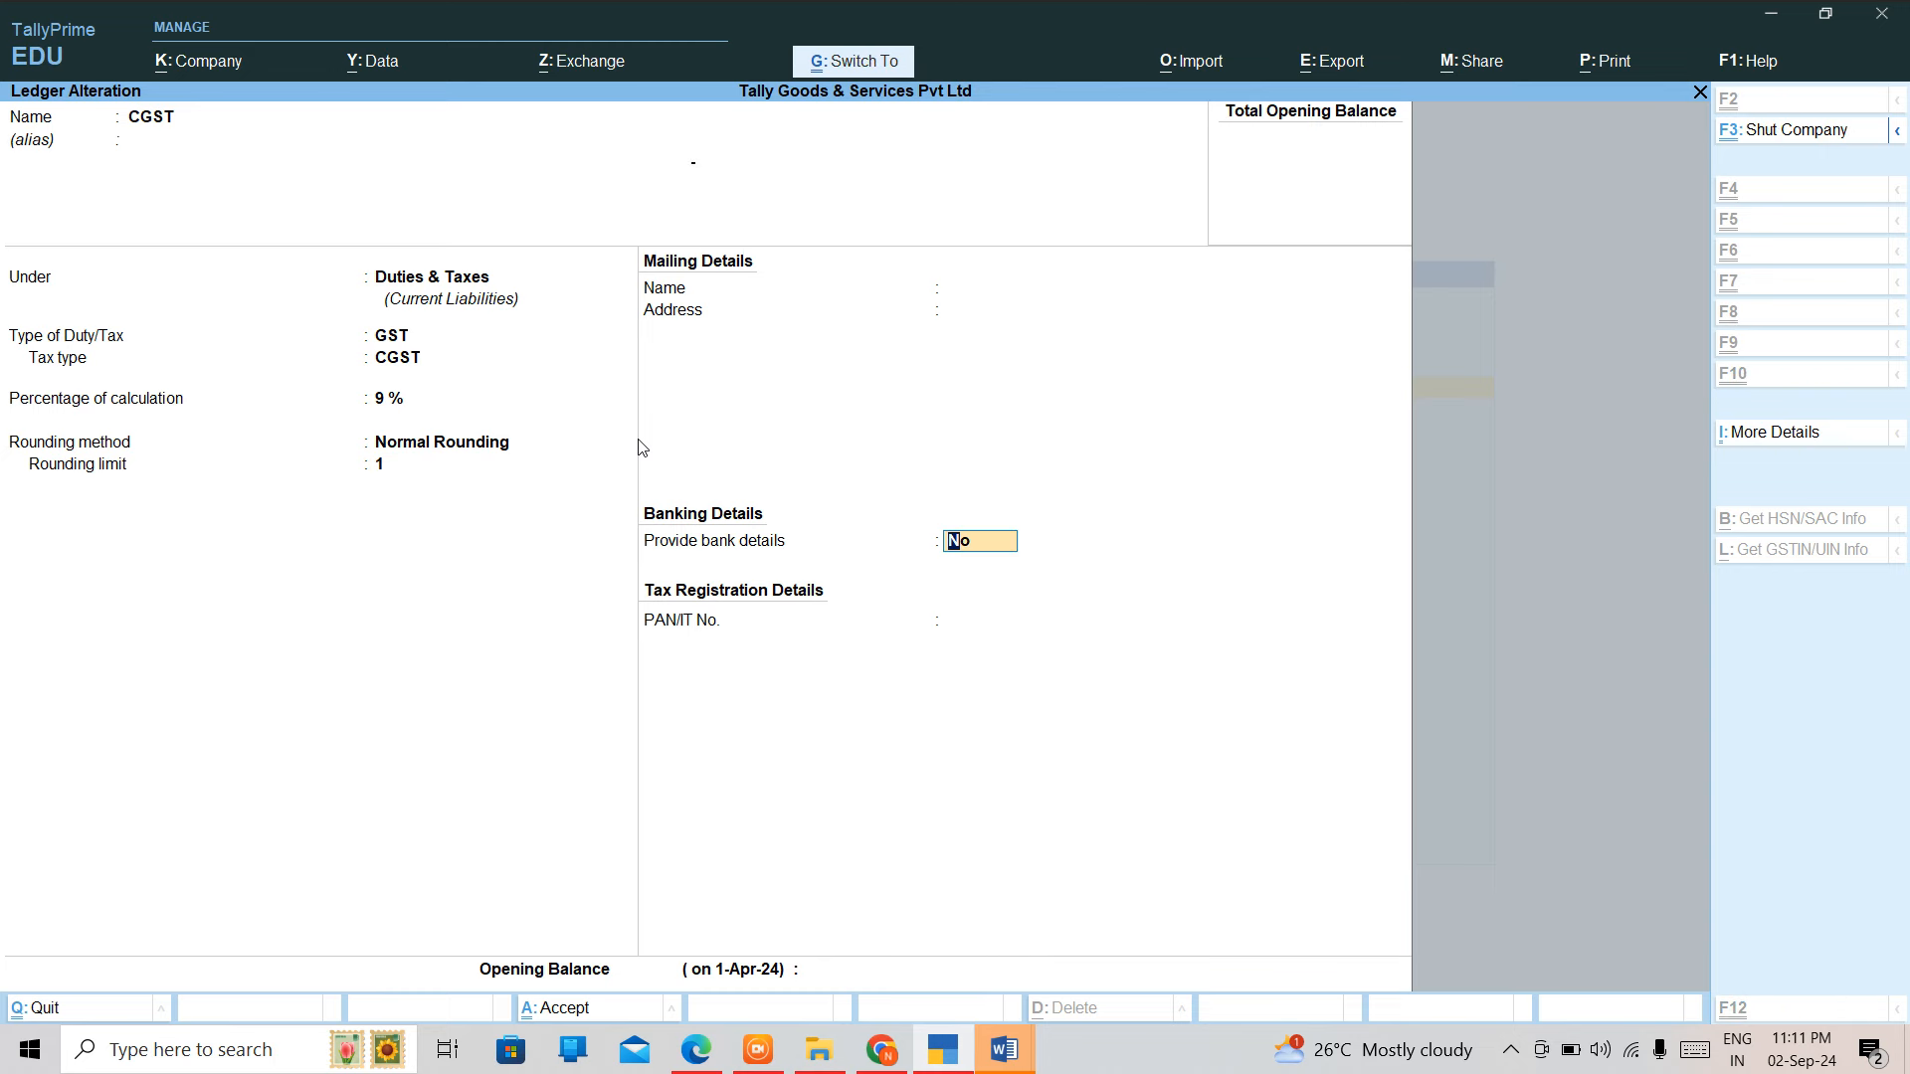
key("ctrl+a")
Open the SGST ledger for alteration from the list of ledgers
key("Down")
key("Down")
key("Down")
key("Down")
key("Down")
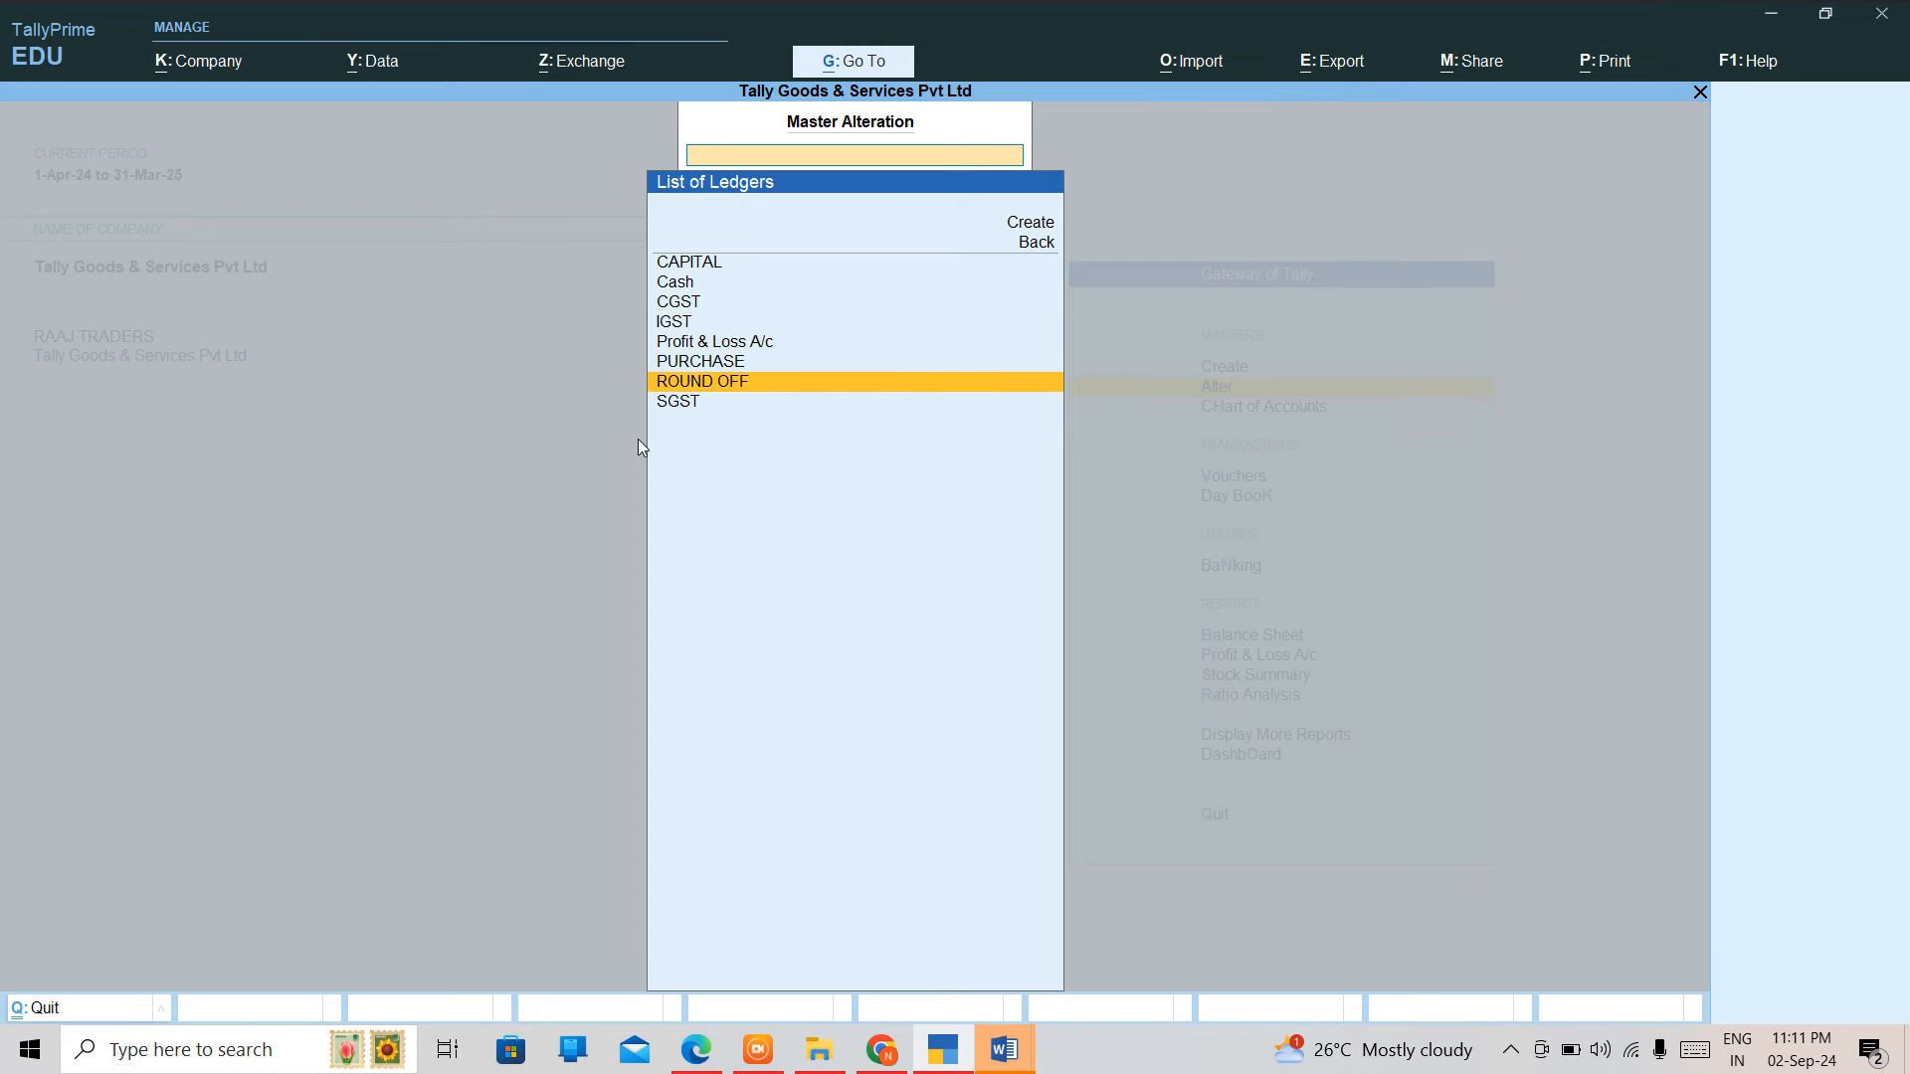
key("Return")
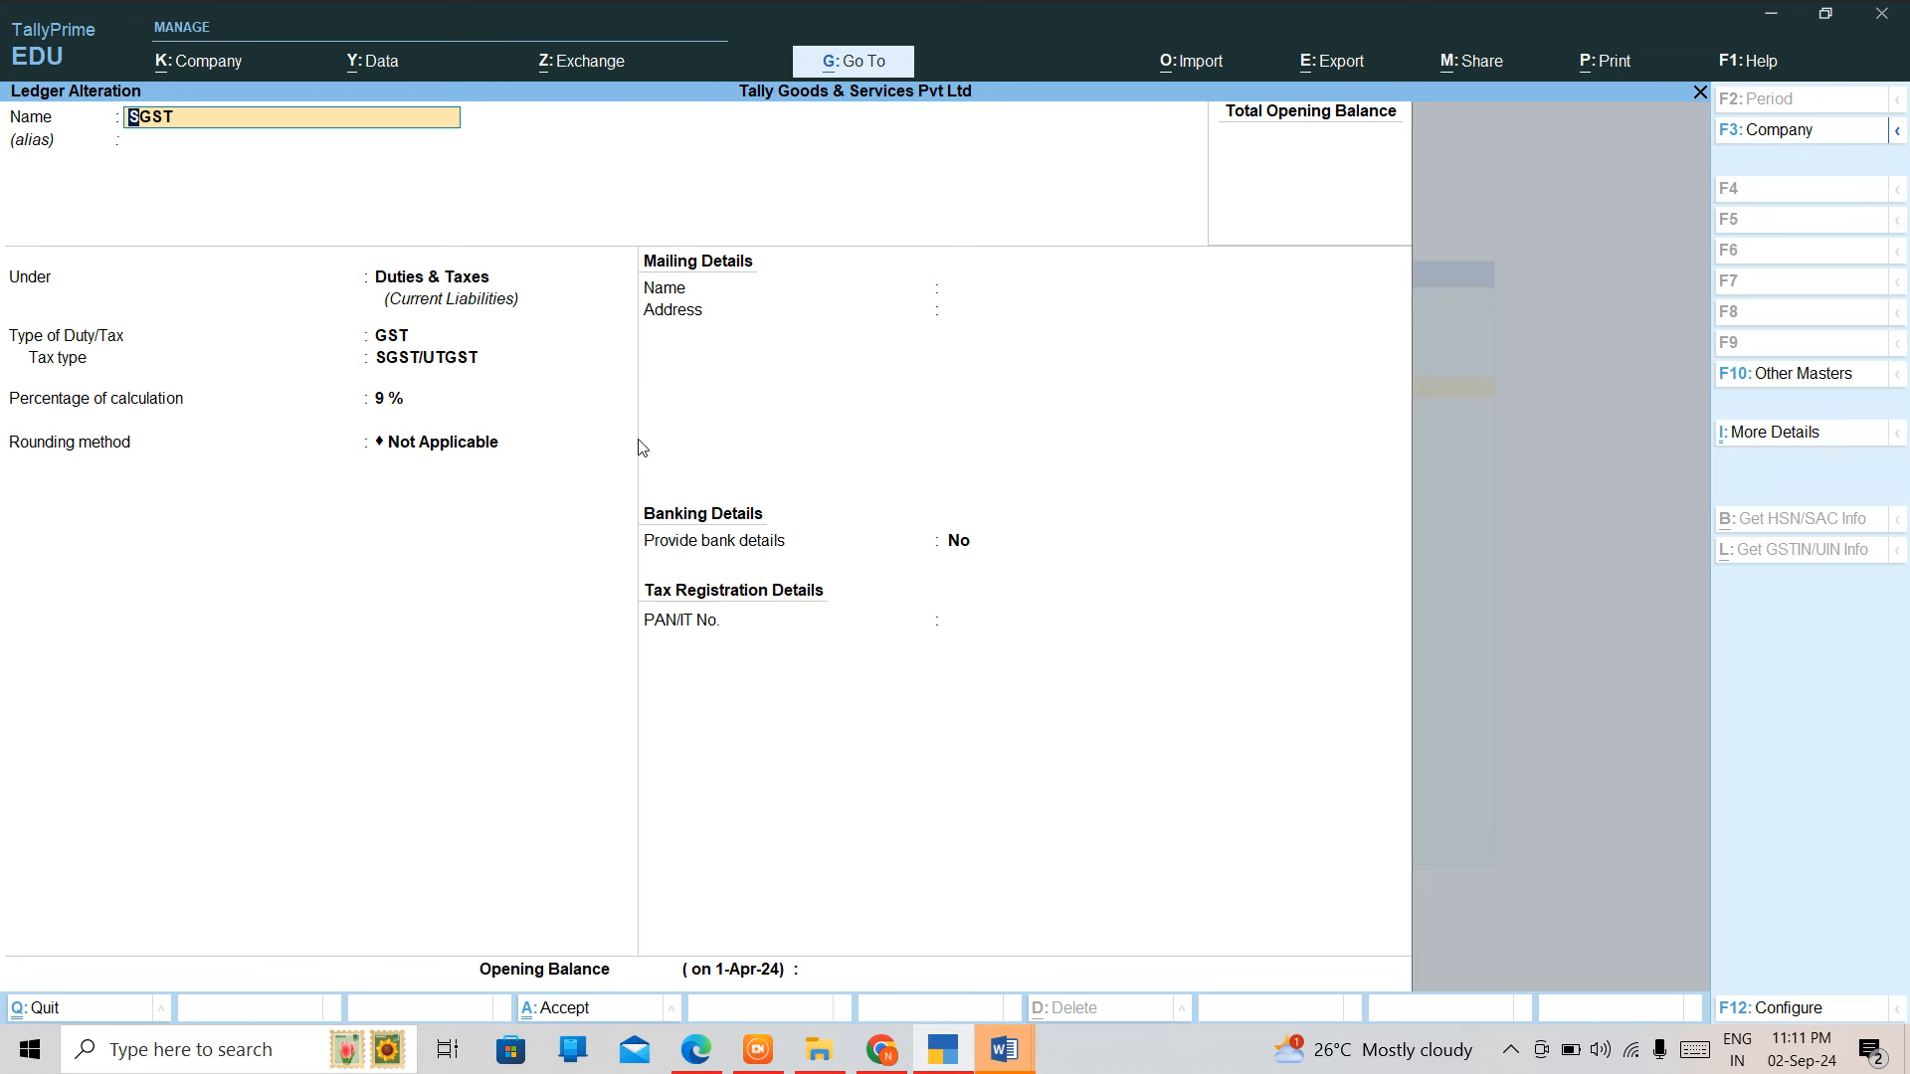
Set the SGST ledger's rounding method to Normal Rounding with a rounding limit of 1, and save the ledger
key("Return")
key("Return")
key("Return")
key("Return")
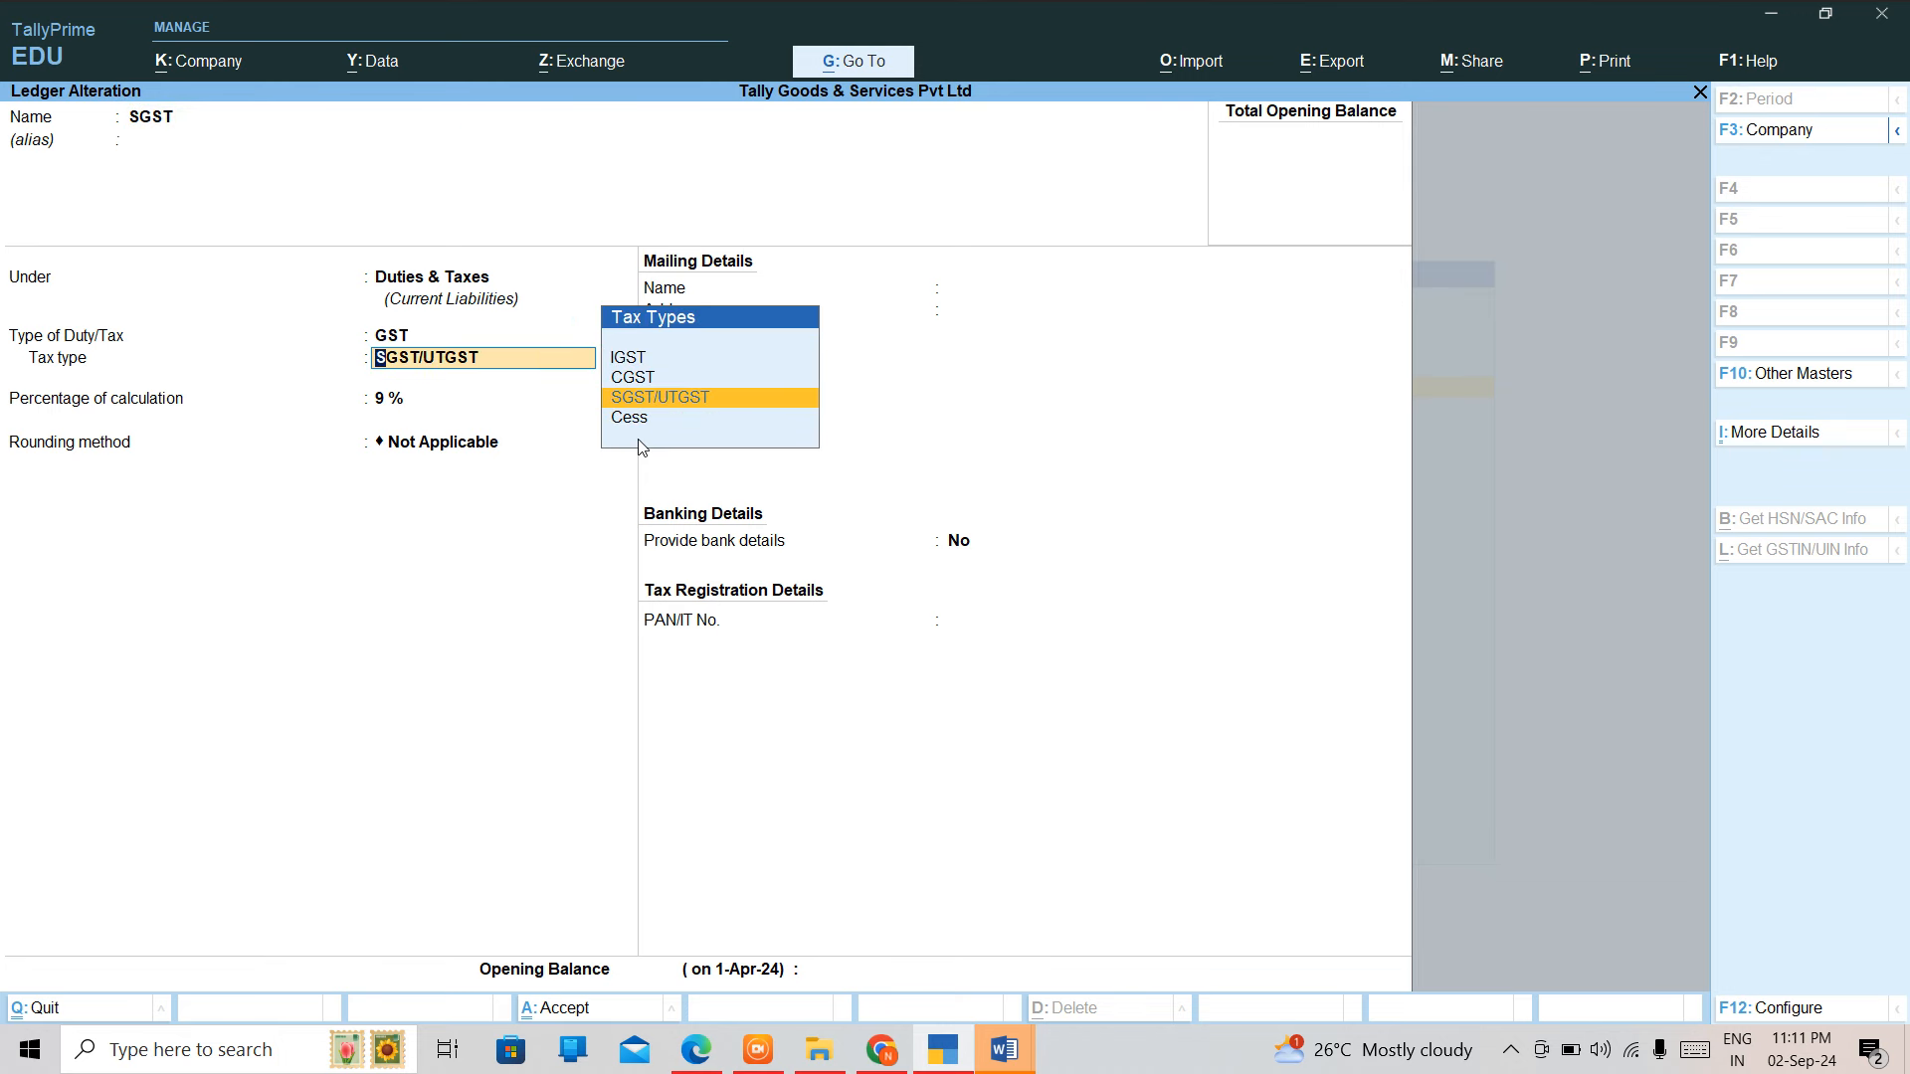
key("Return")
key("Return")
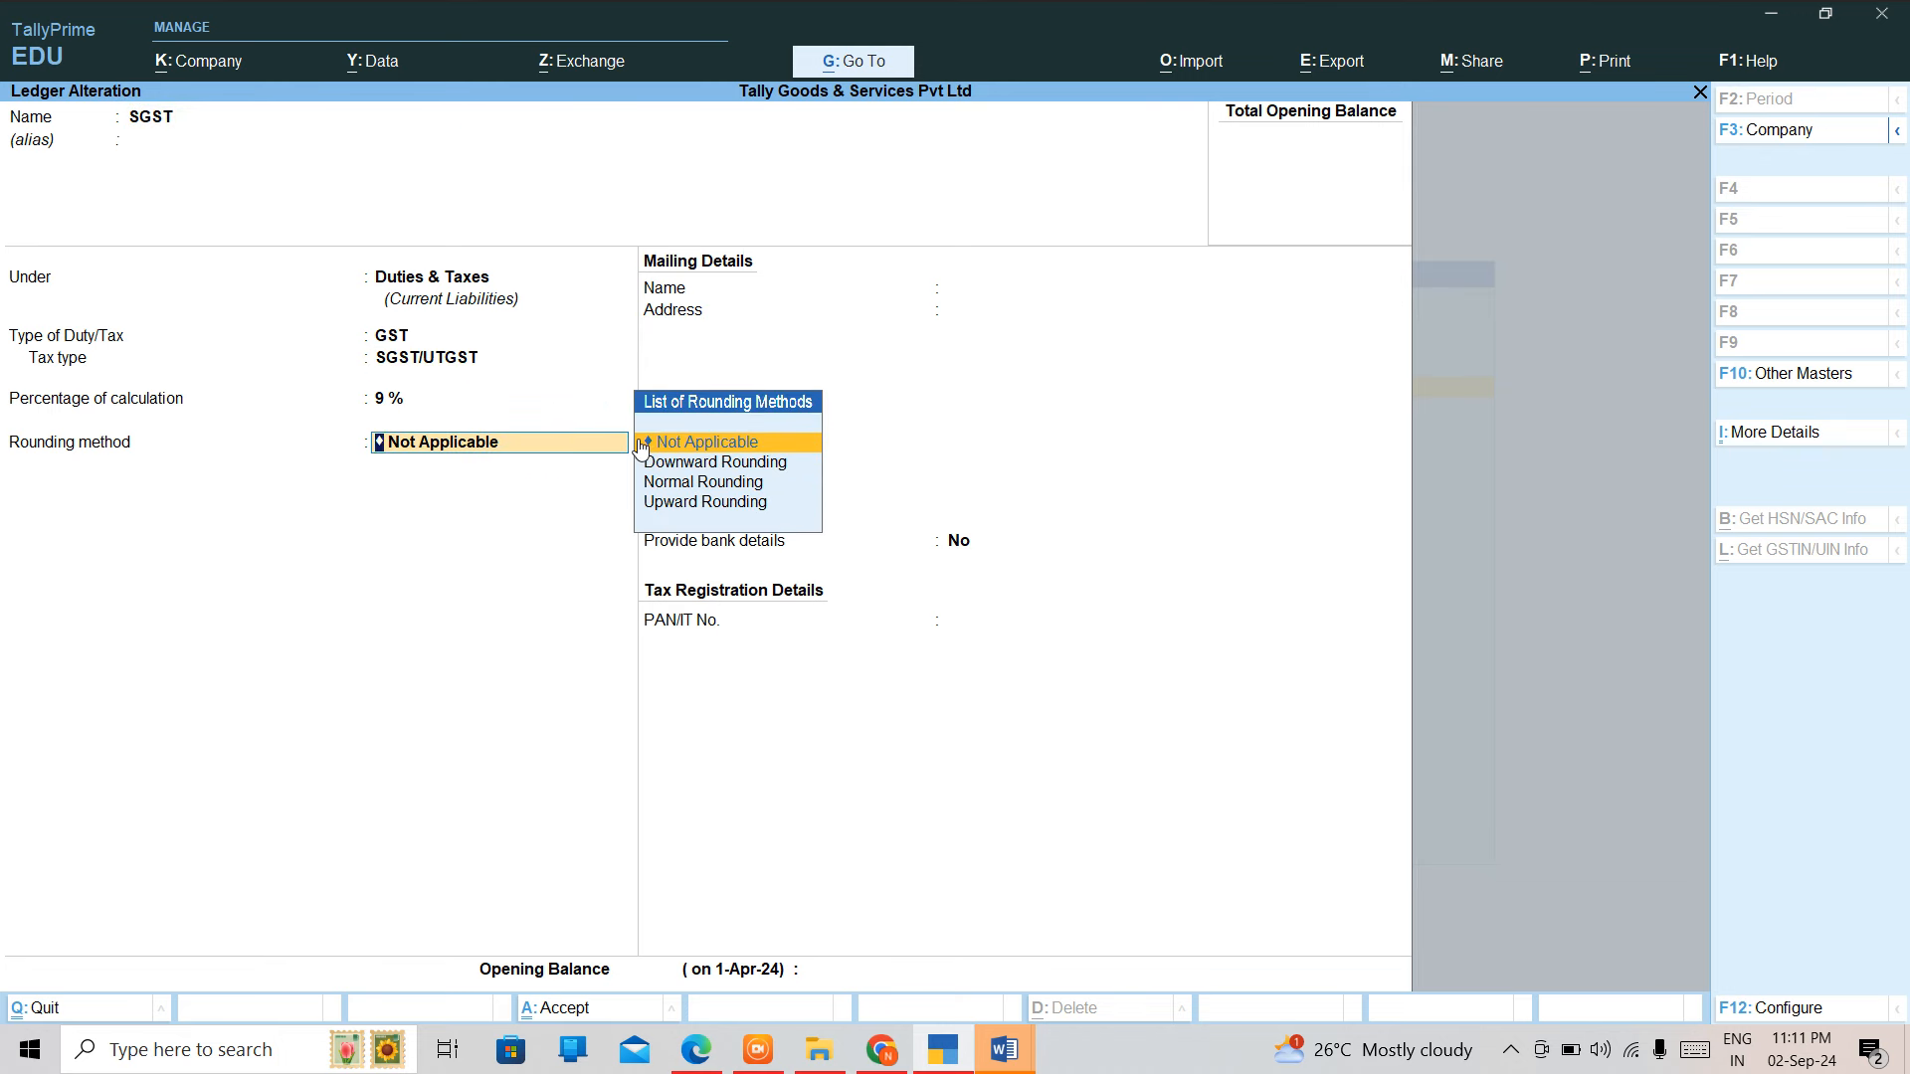
key("Down")
key("Down")
key("Return")
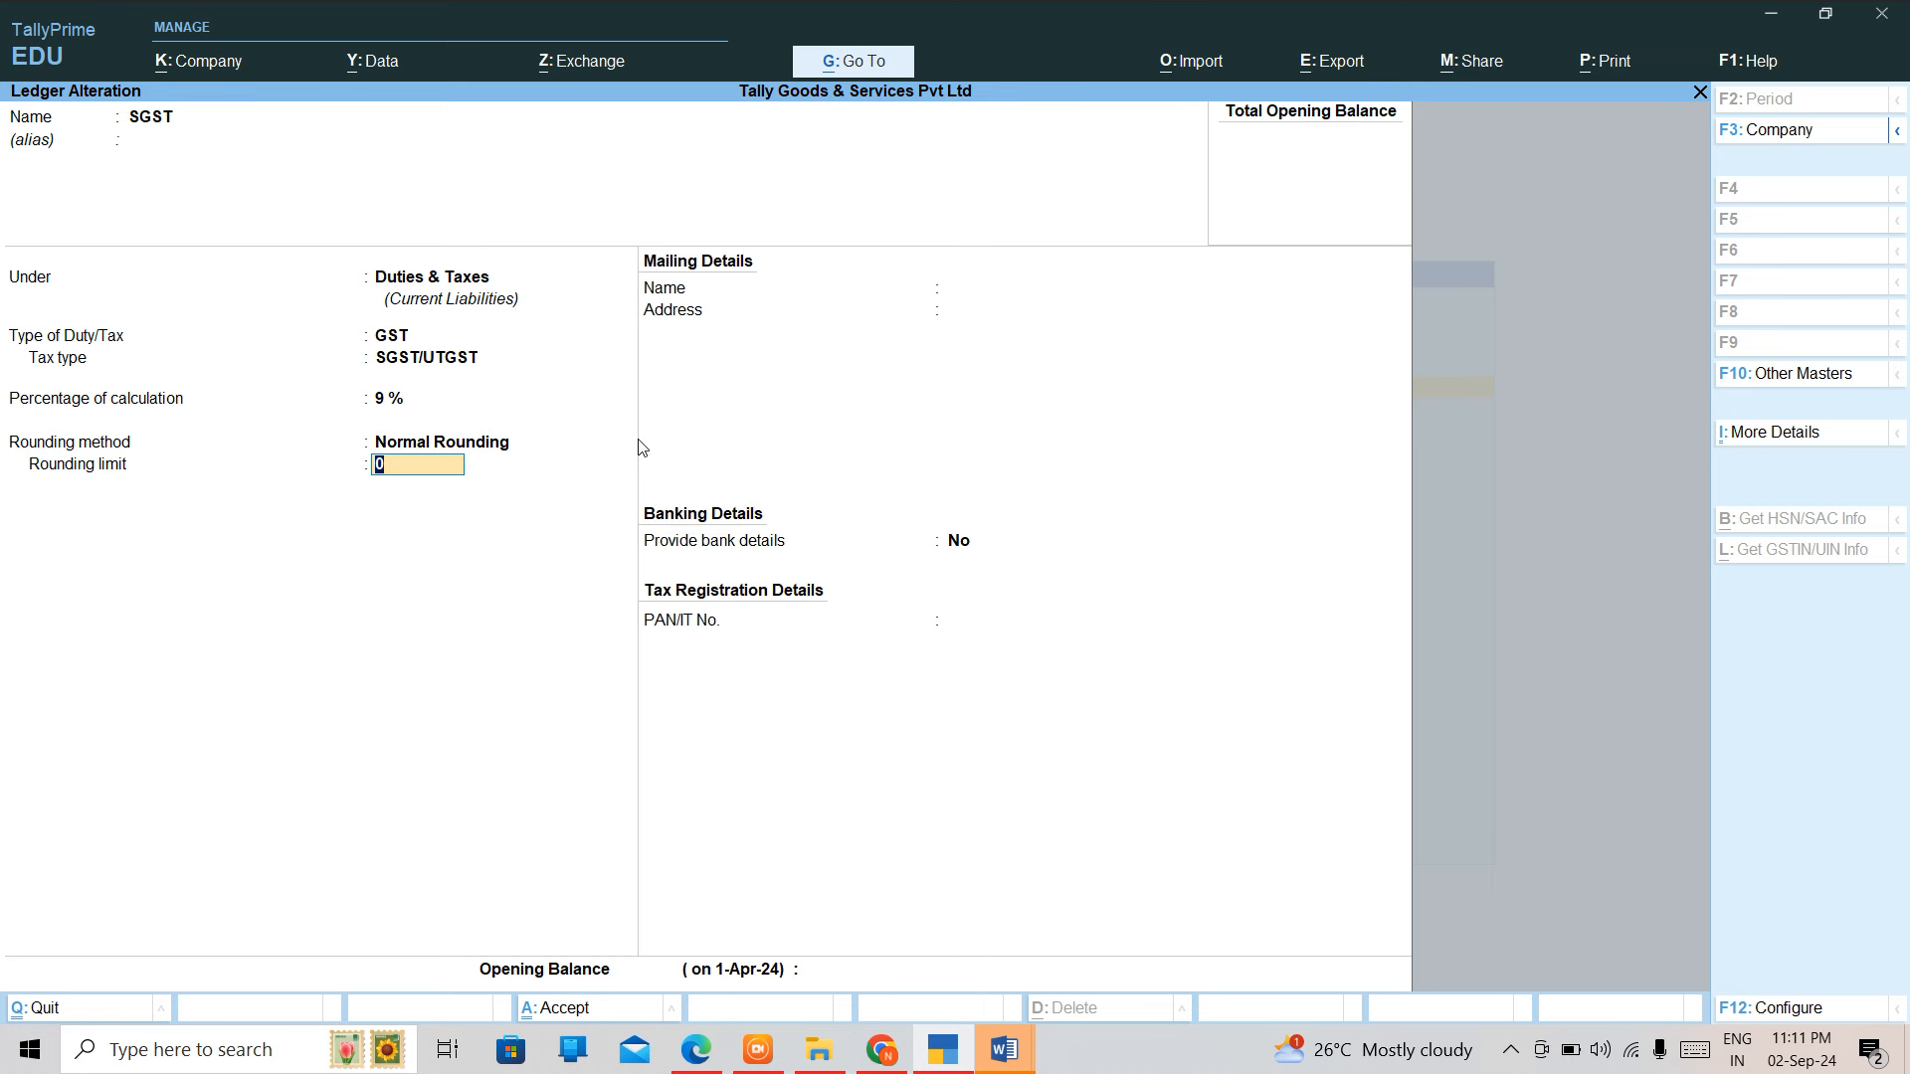
type("1")
key("Return")
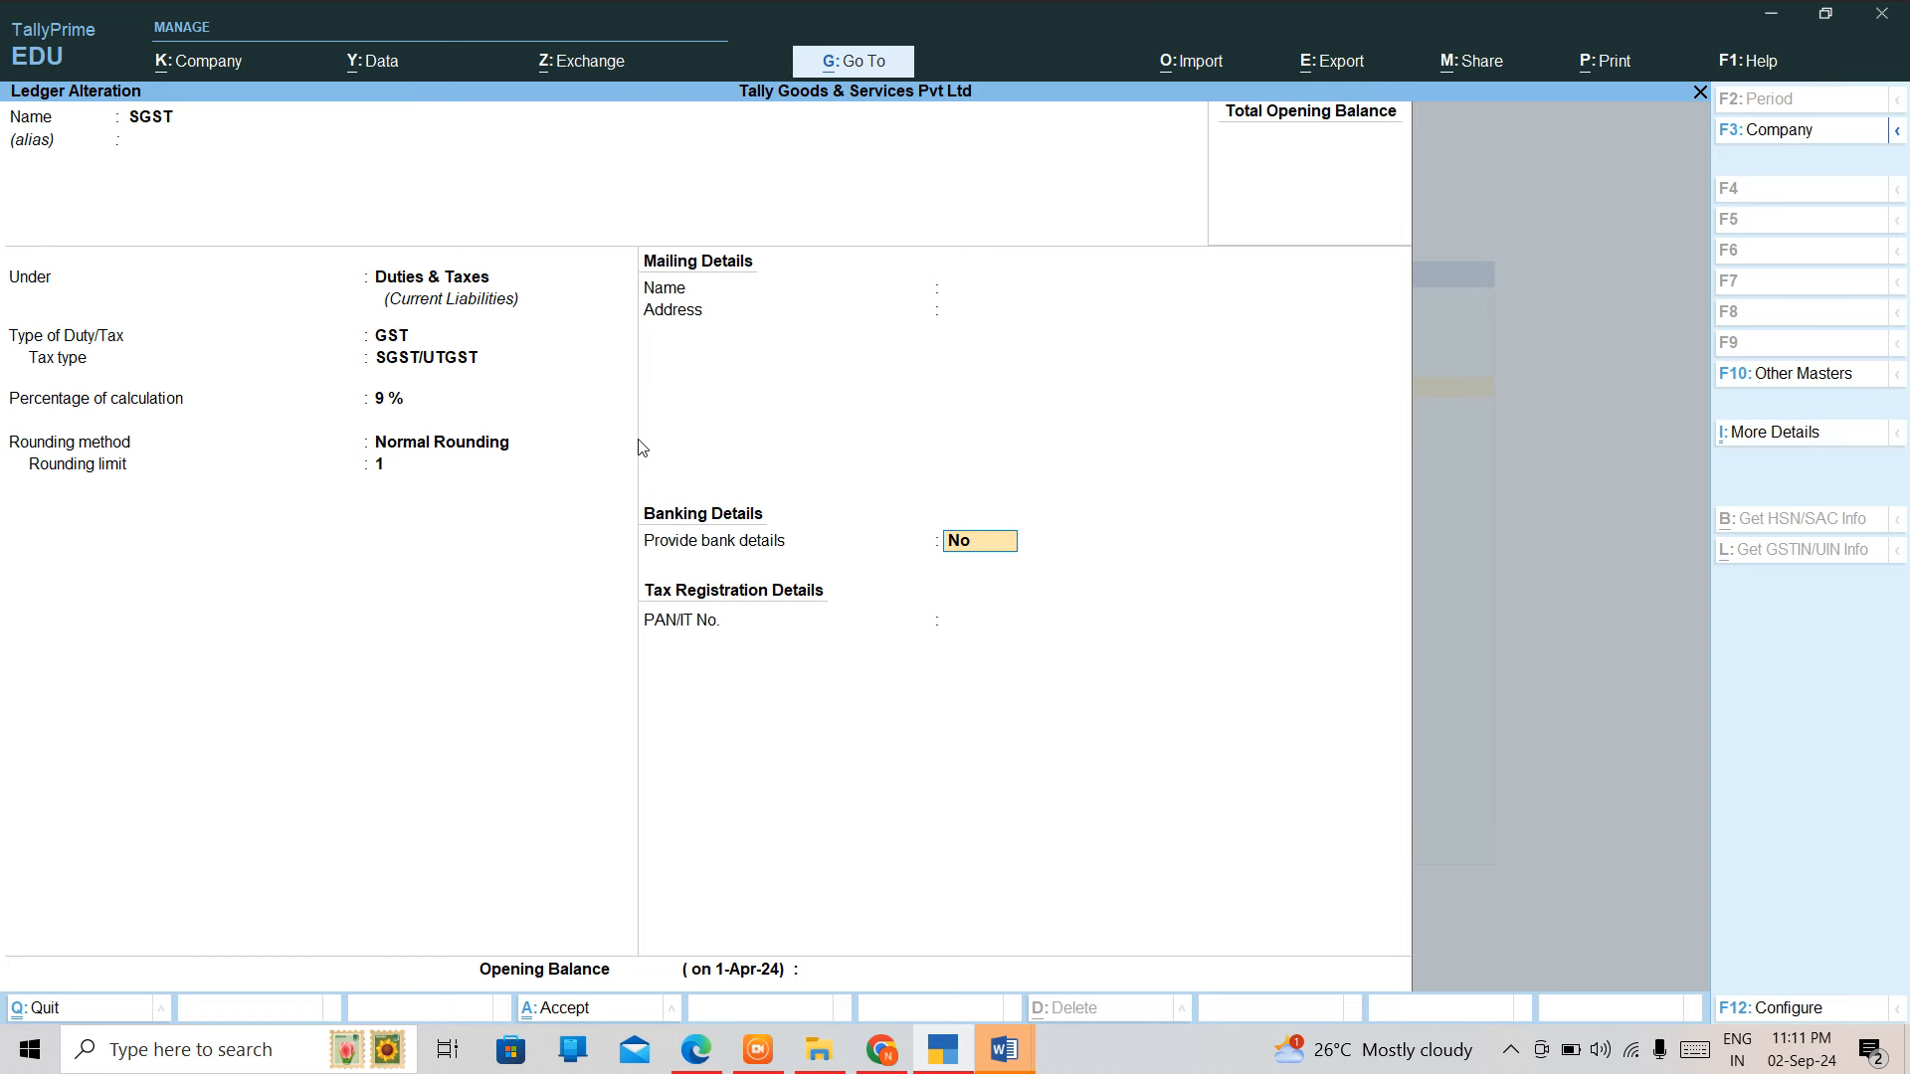
key("ctrl")
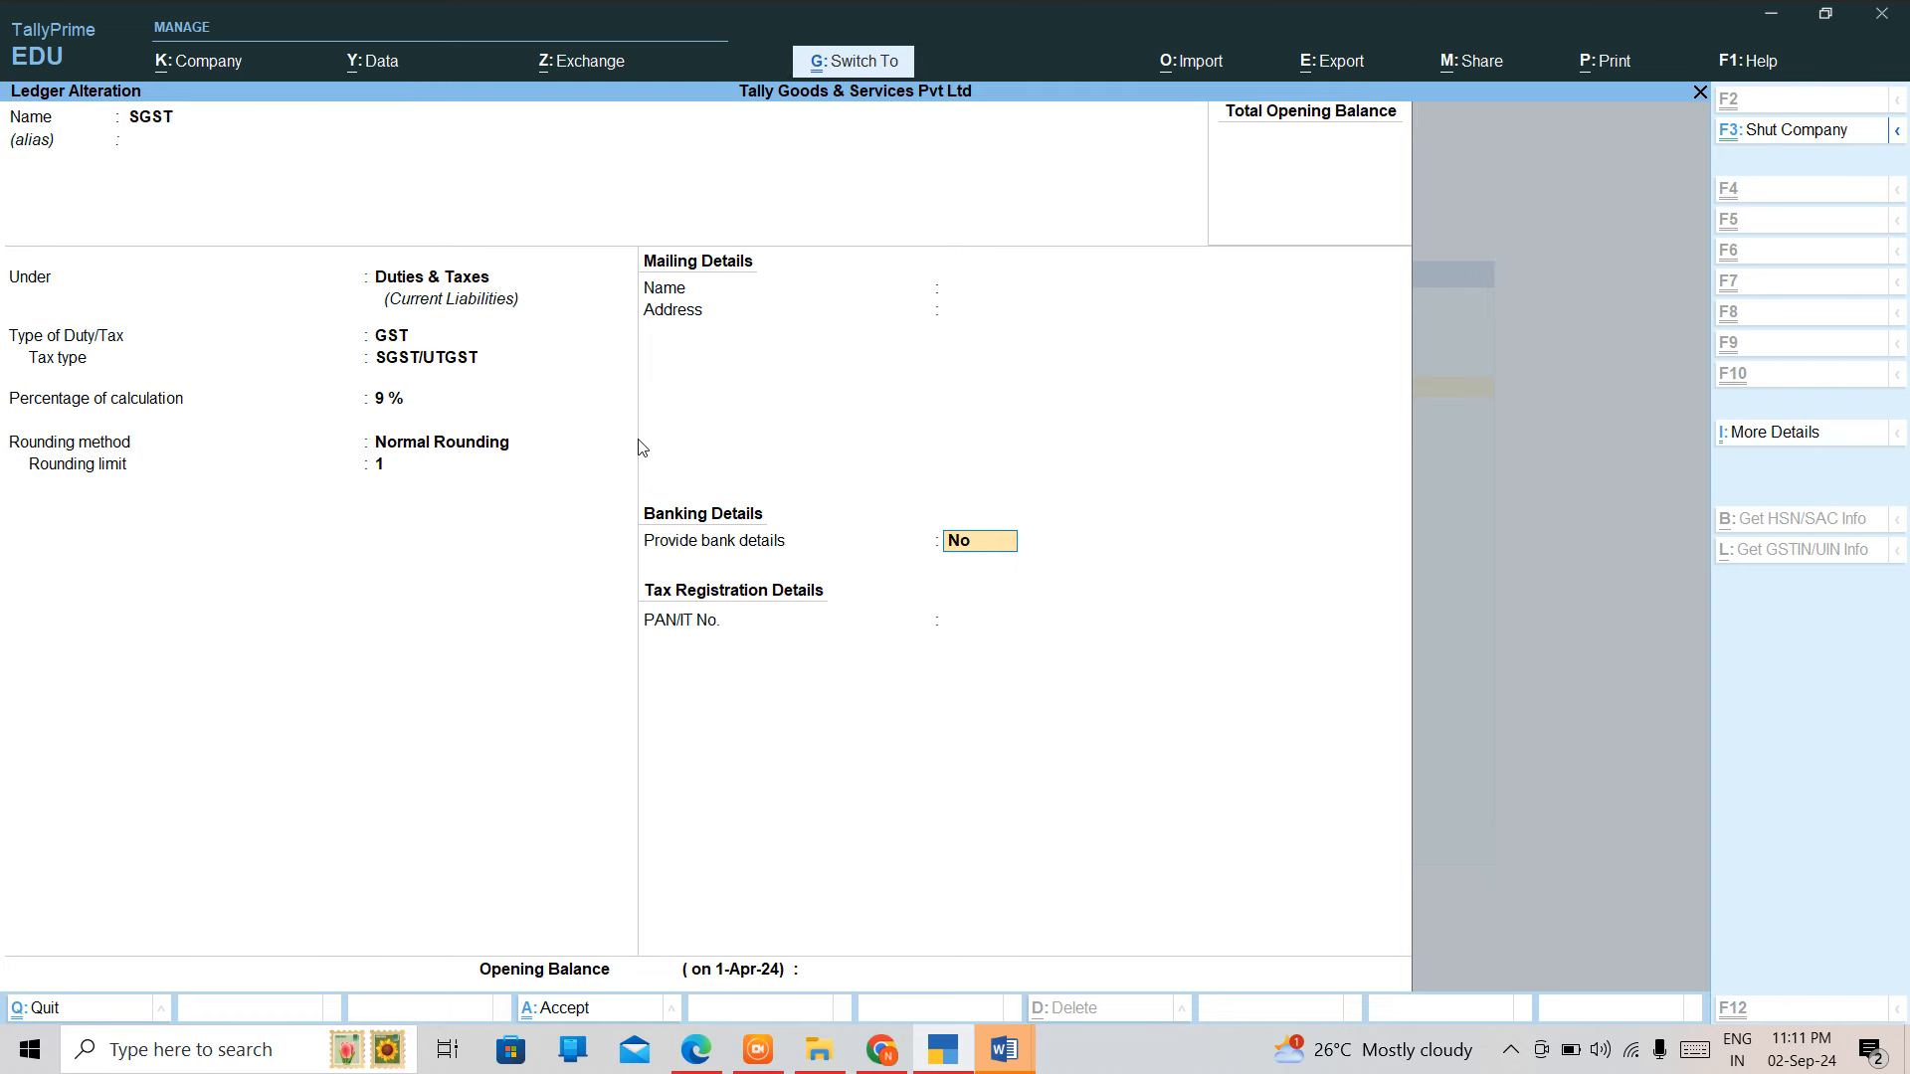
key("ctrl+a")
Open Cash purchase voucher 1 from the Day Book and save it with its existing receipt and party details
key("Escape")
key("Return")
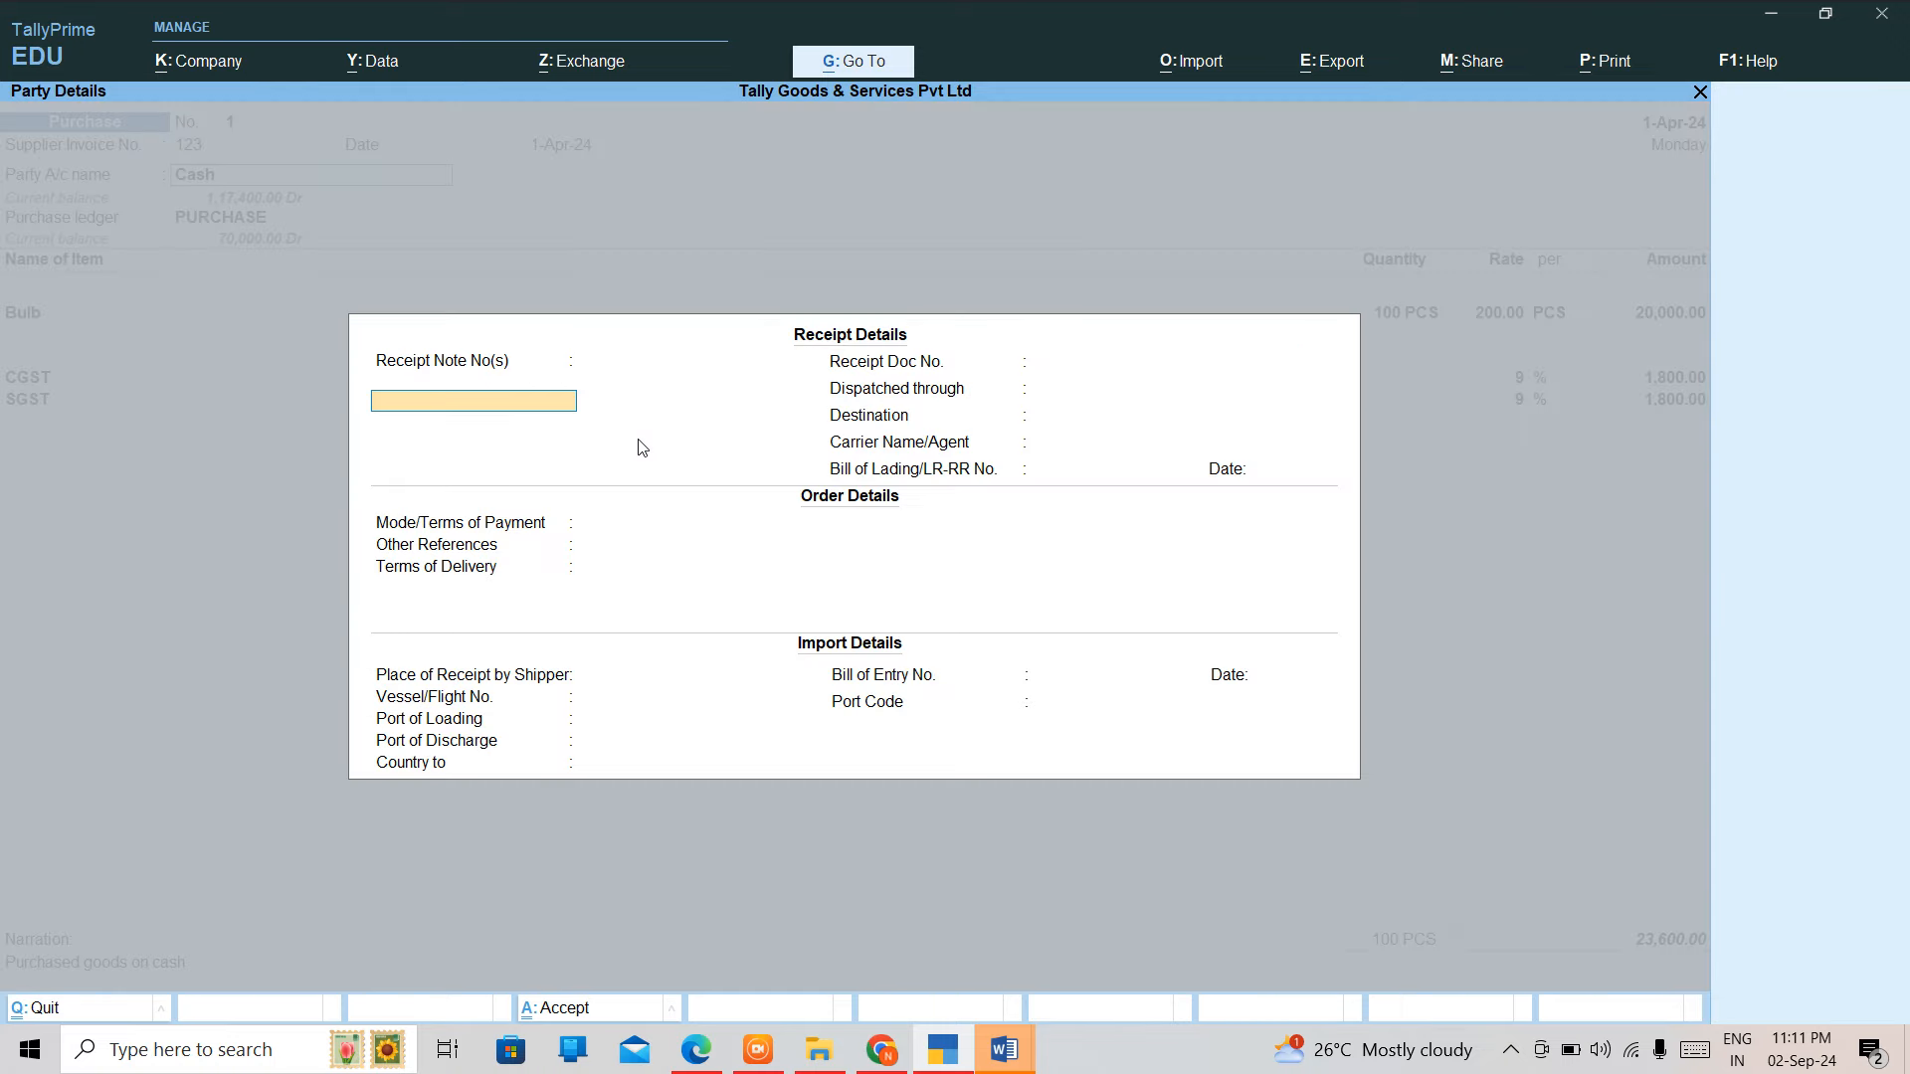
key("ctrl+a")
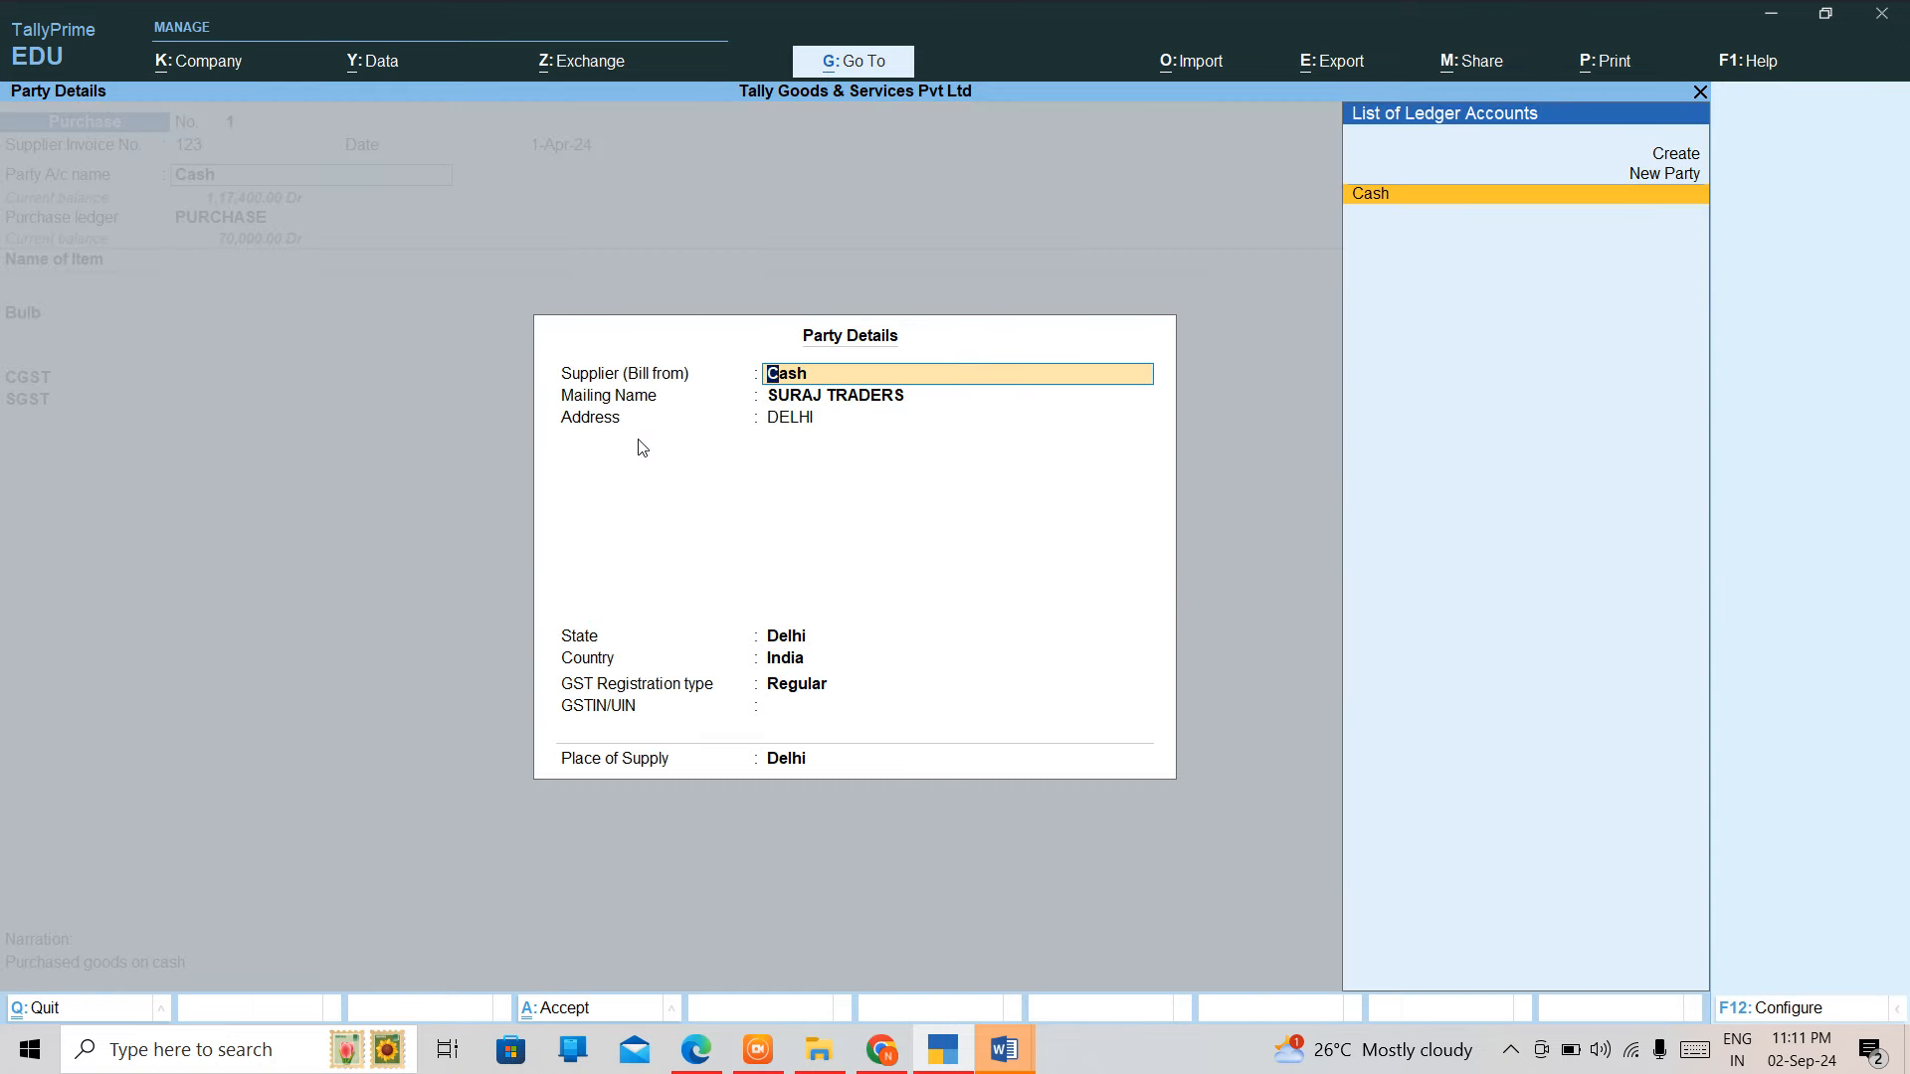
key("ctrl+a")
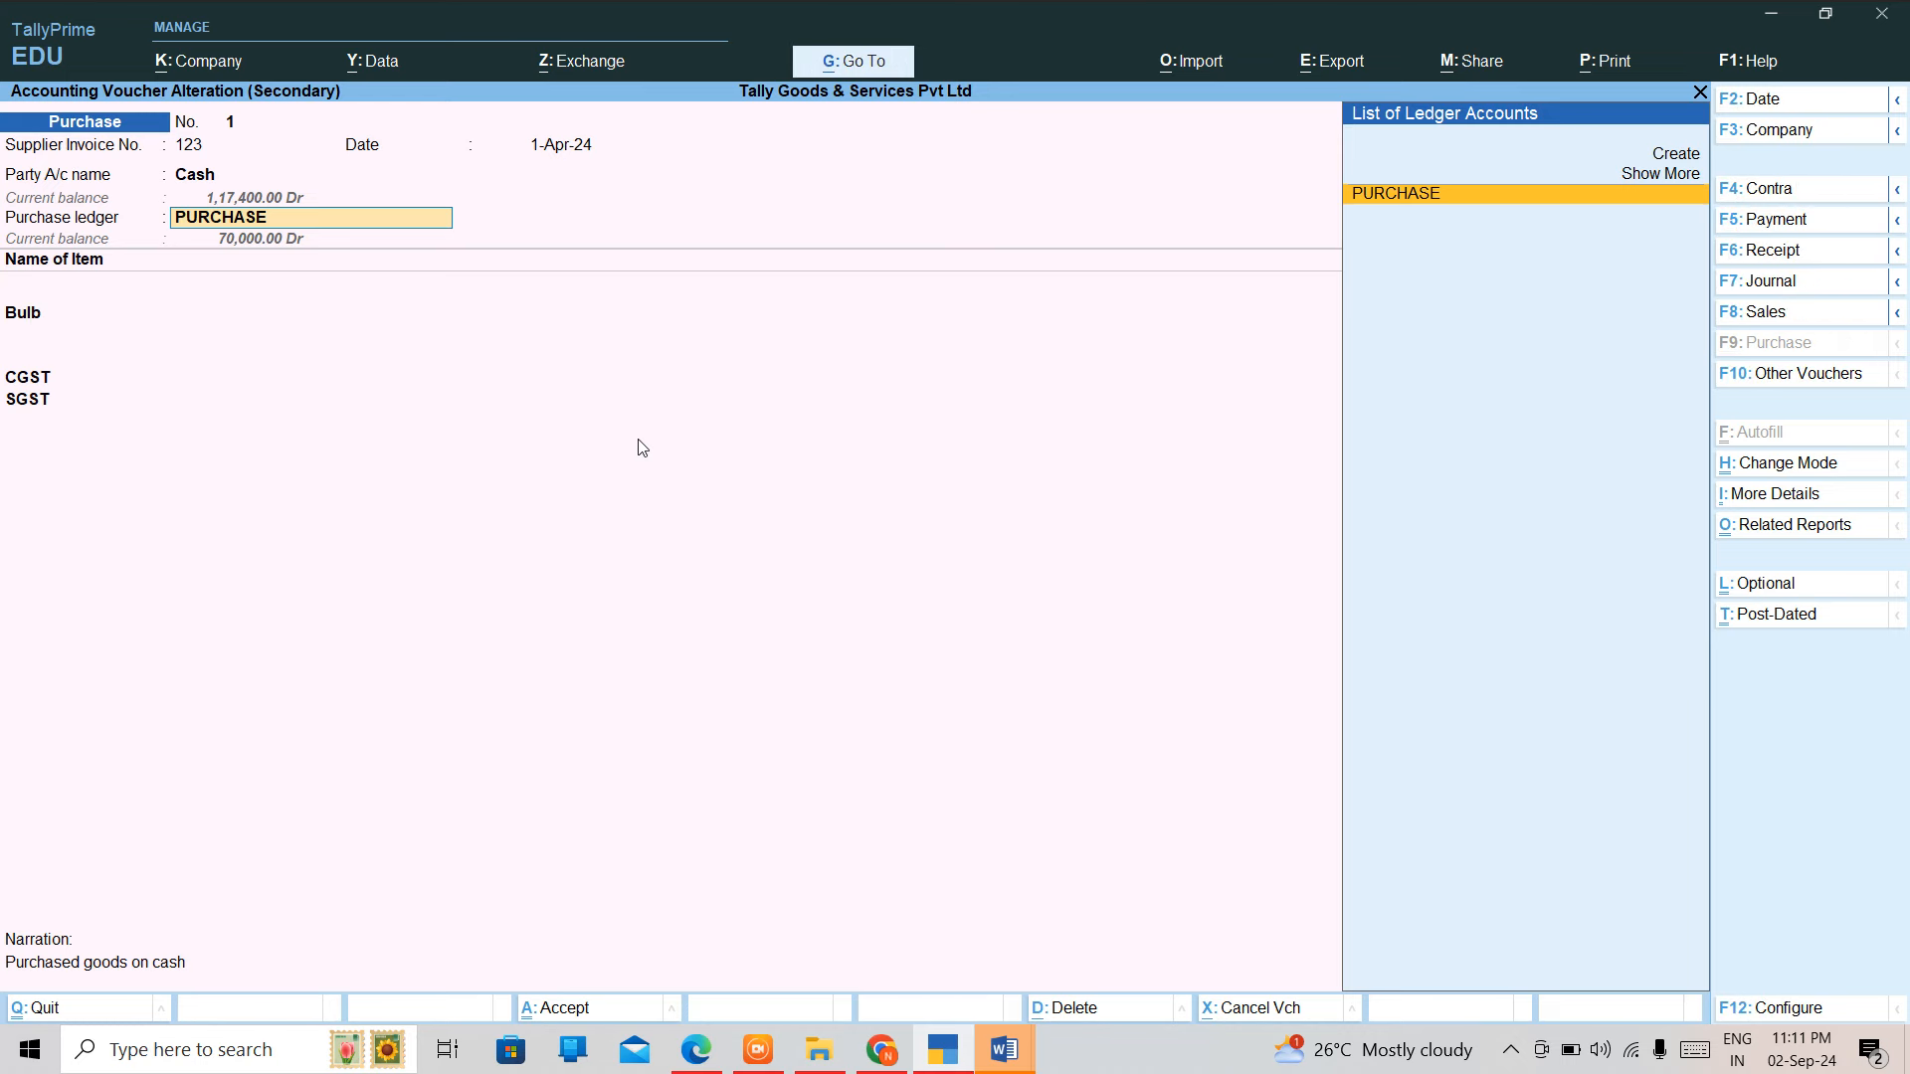
key("ctrl+a")
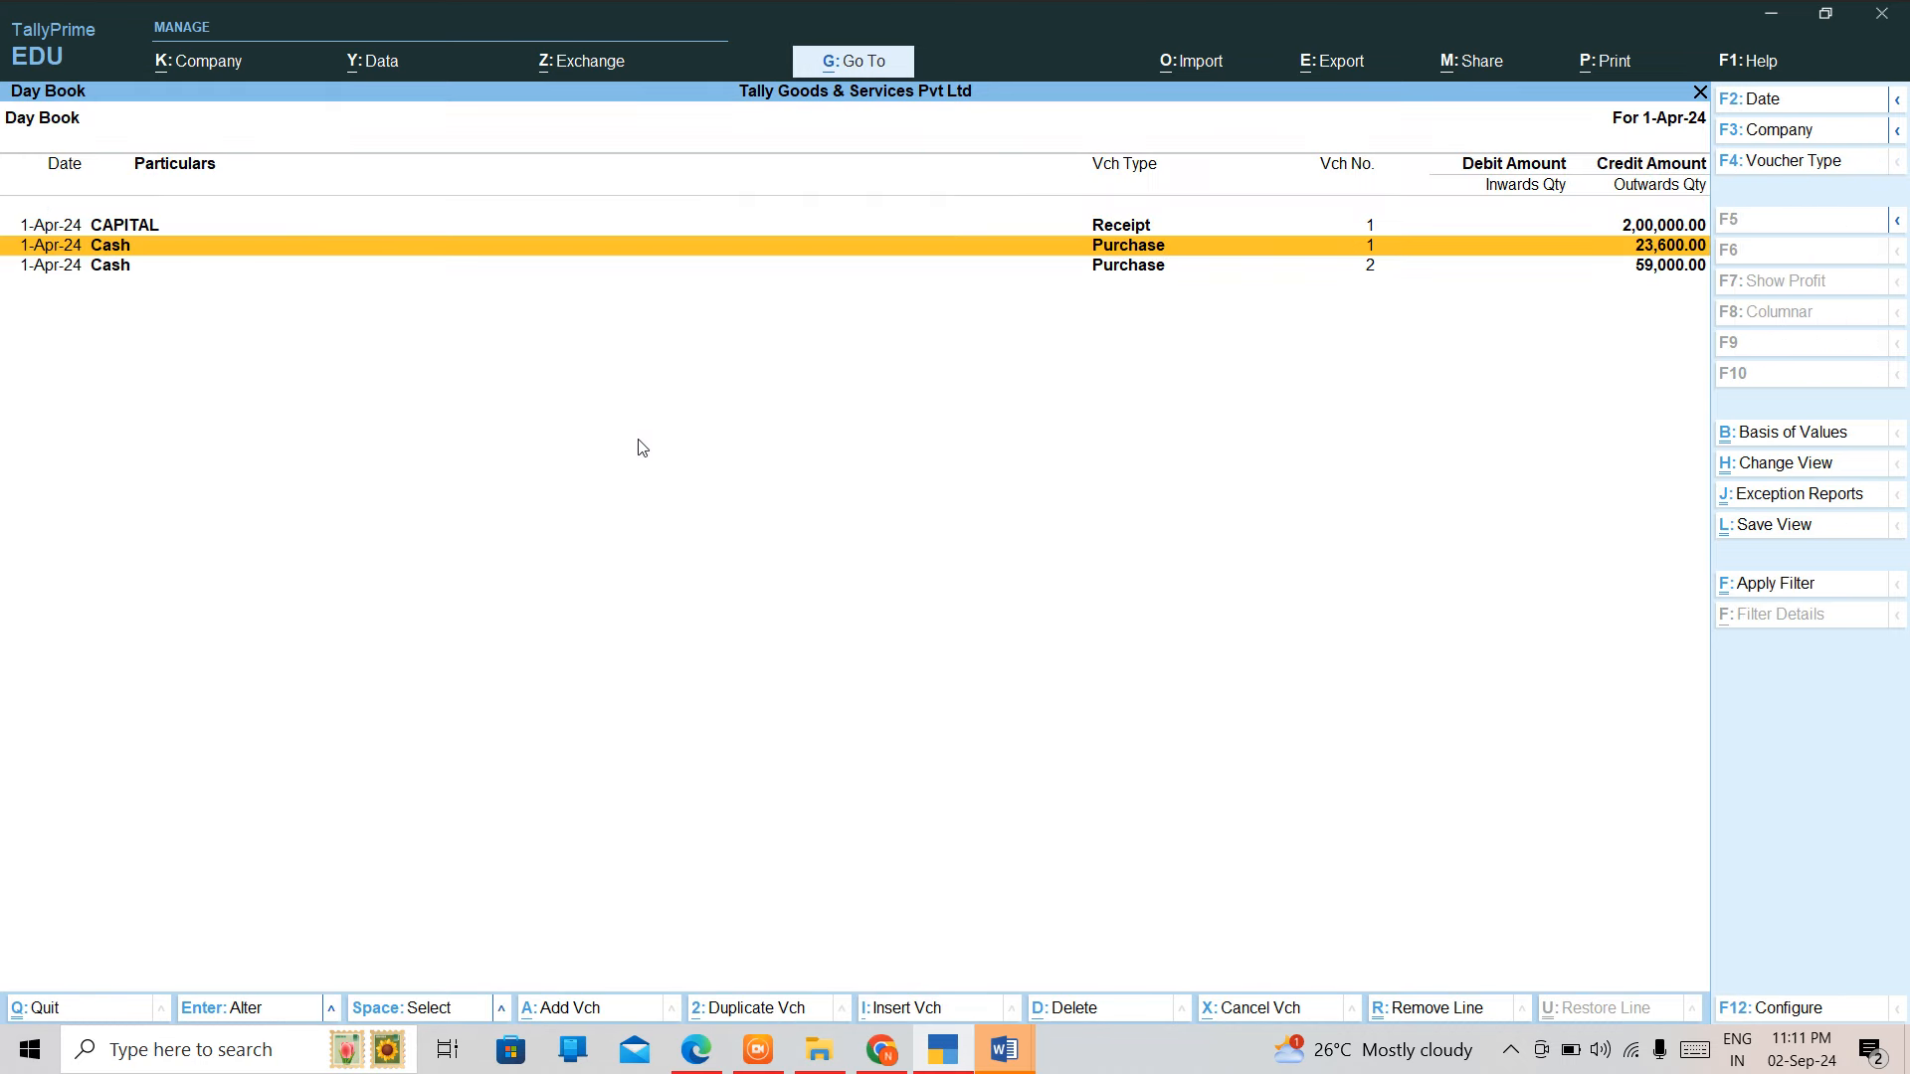
Reopen Cash purchase voucher 1 from the Day Book and leave its receipt, order and import details blank
key("Return")
key("Return")
key("Return")
key("Return")
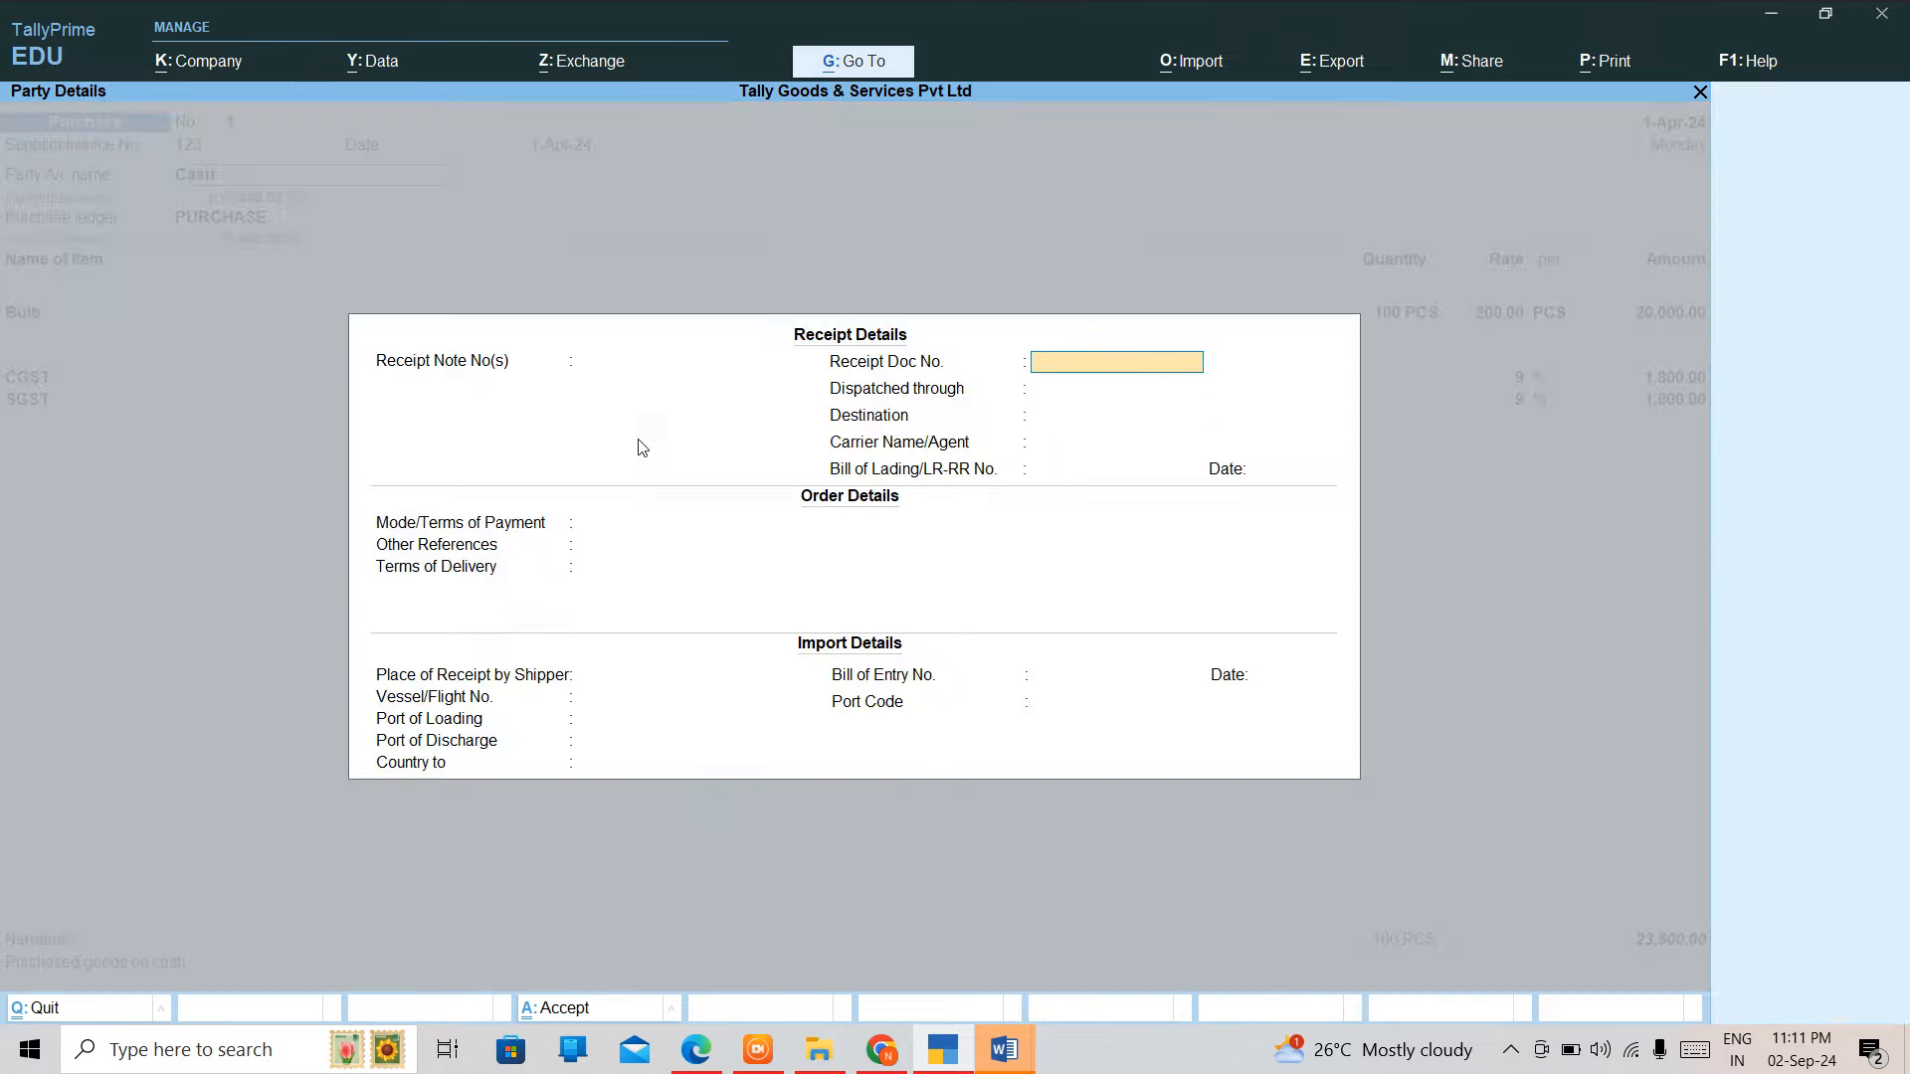
key("Return")
key("Return")
key("Return")
key("Return")
key("Return")
key("Return")
key("Return")
key("Return")
key("Return")
key("Return")
key("Return")
key("Return")
key("Return")
key("Return")
key("Return")
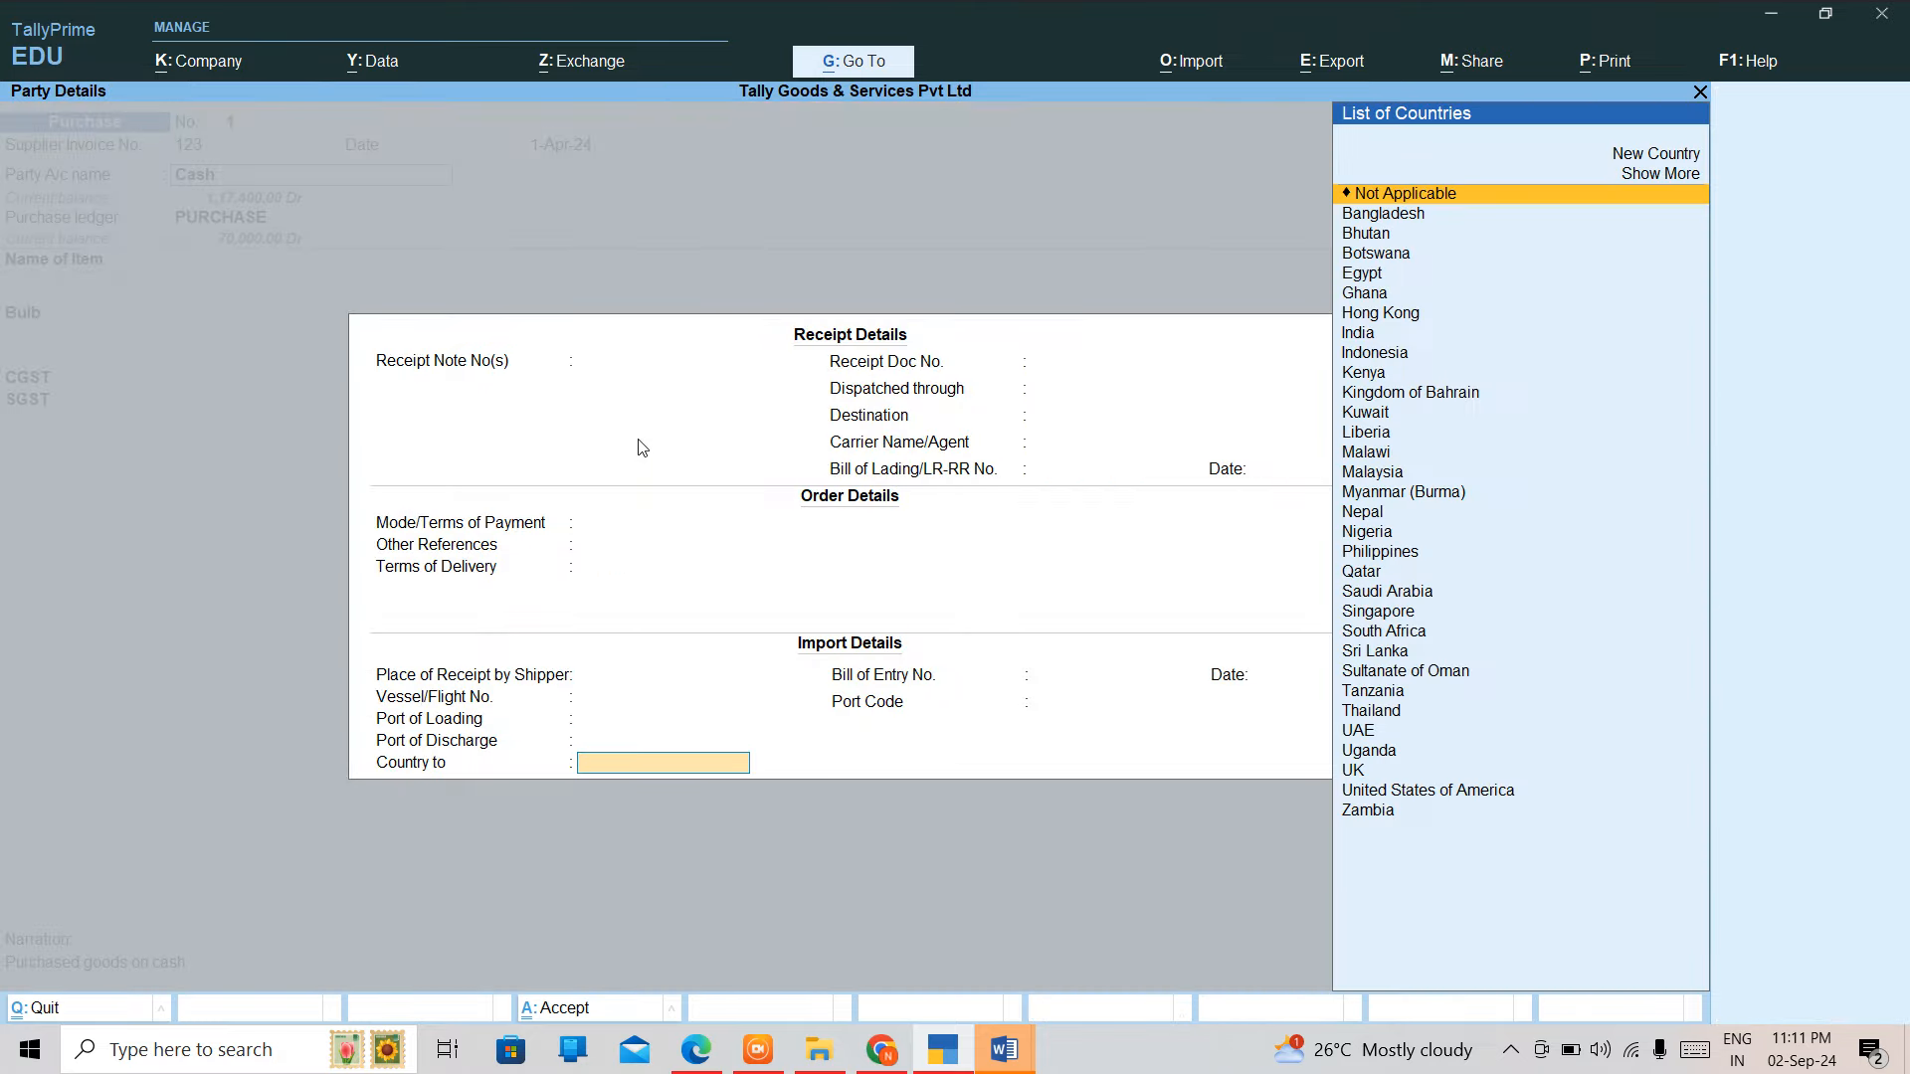
key("Return")
key("Return")
key("Return")
key("Return")
Accept the voucher's existing party details and PURCHASE ledger, and go to the Bulb item line
key("Return")
key("Return")
key("Return")
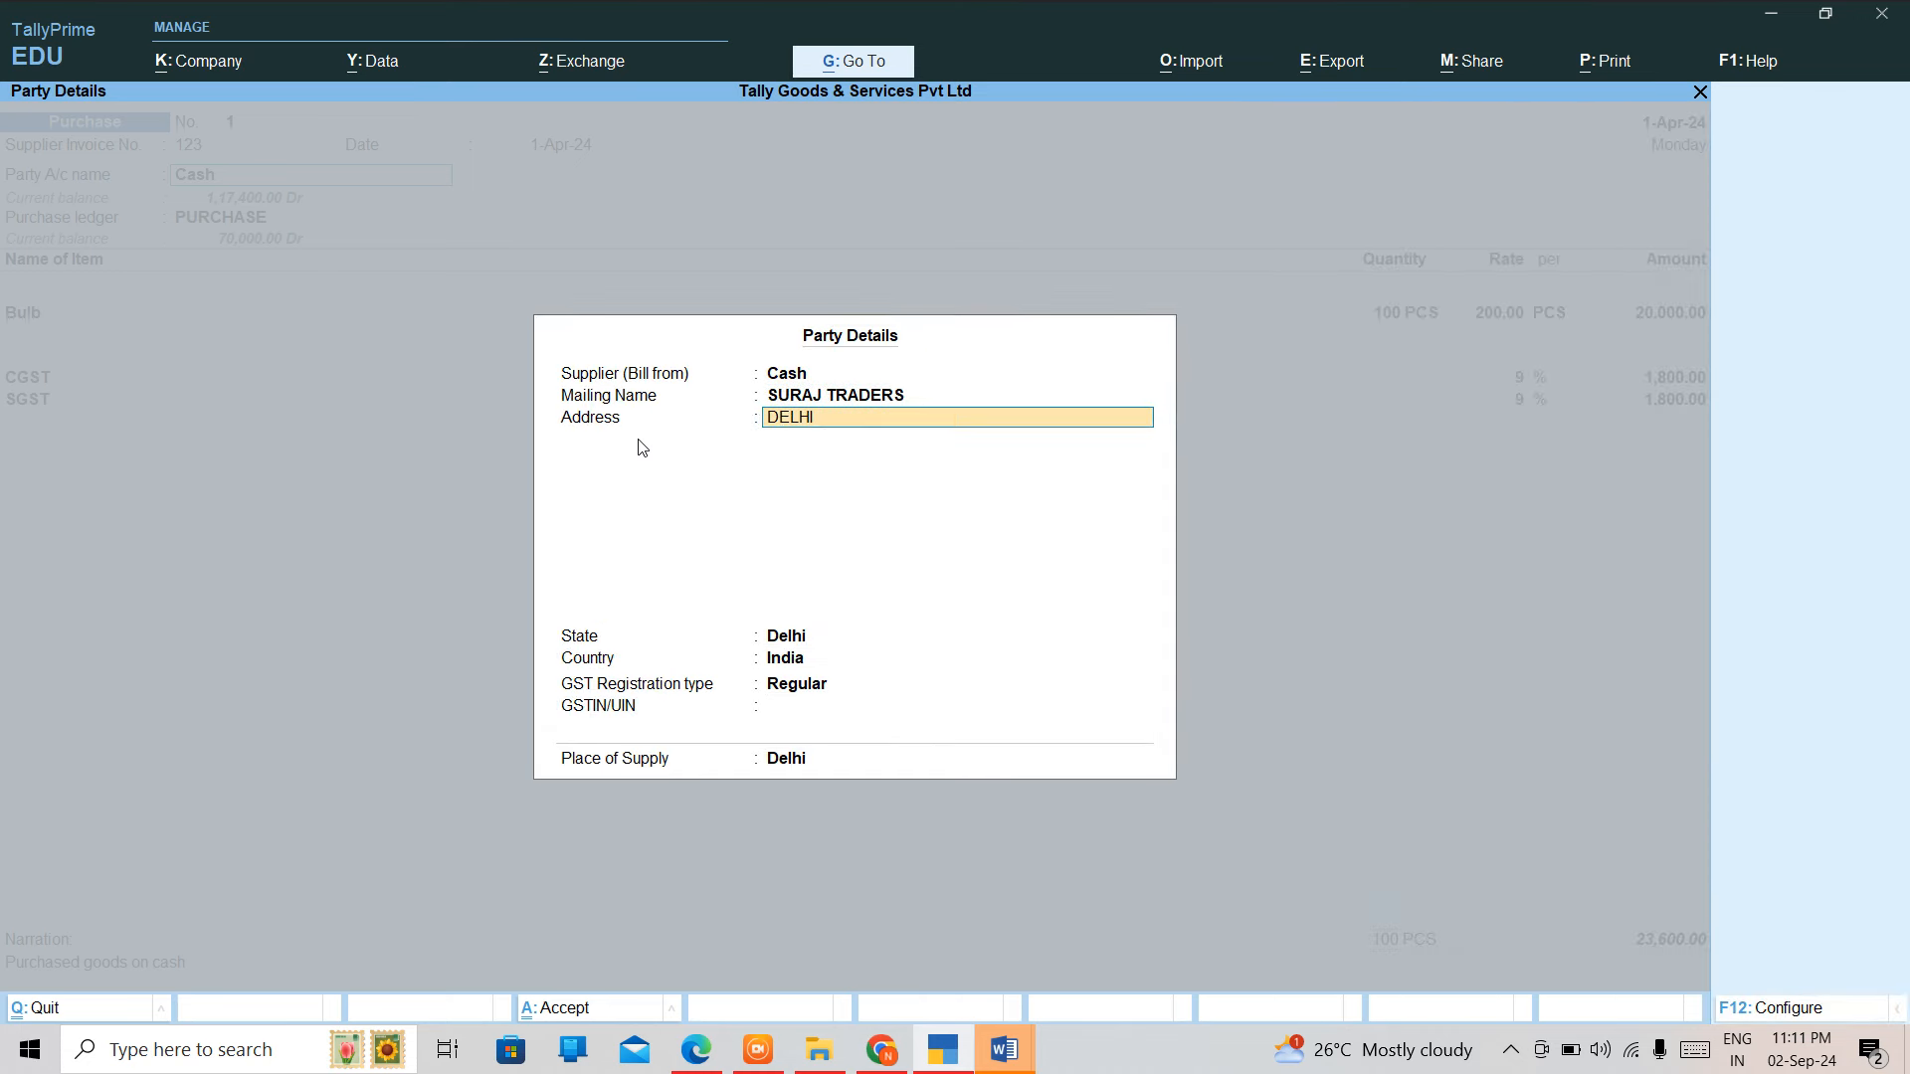
key("Return")
key("Return")
key("Return")
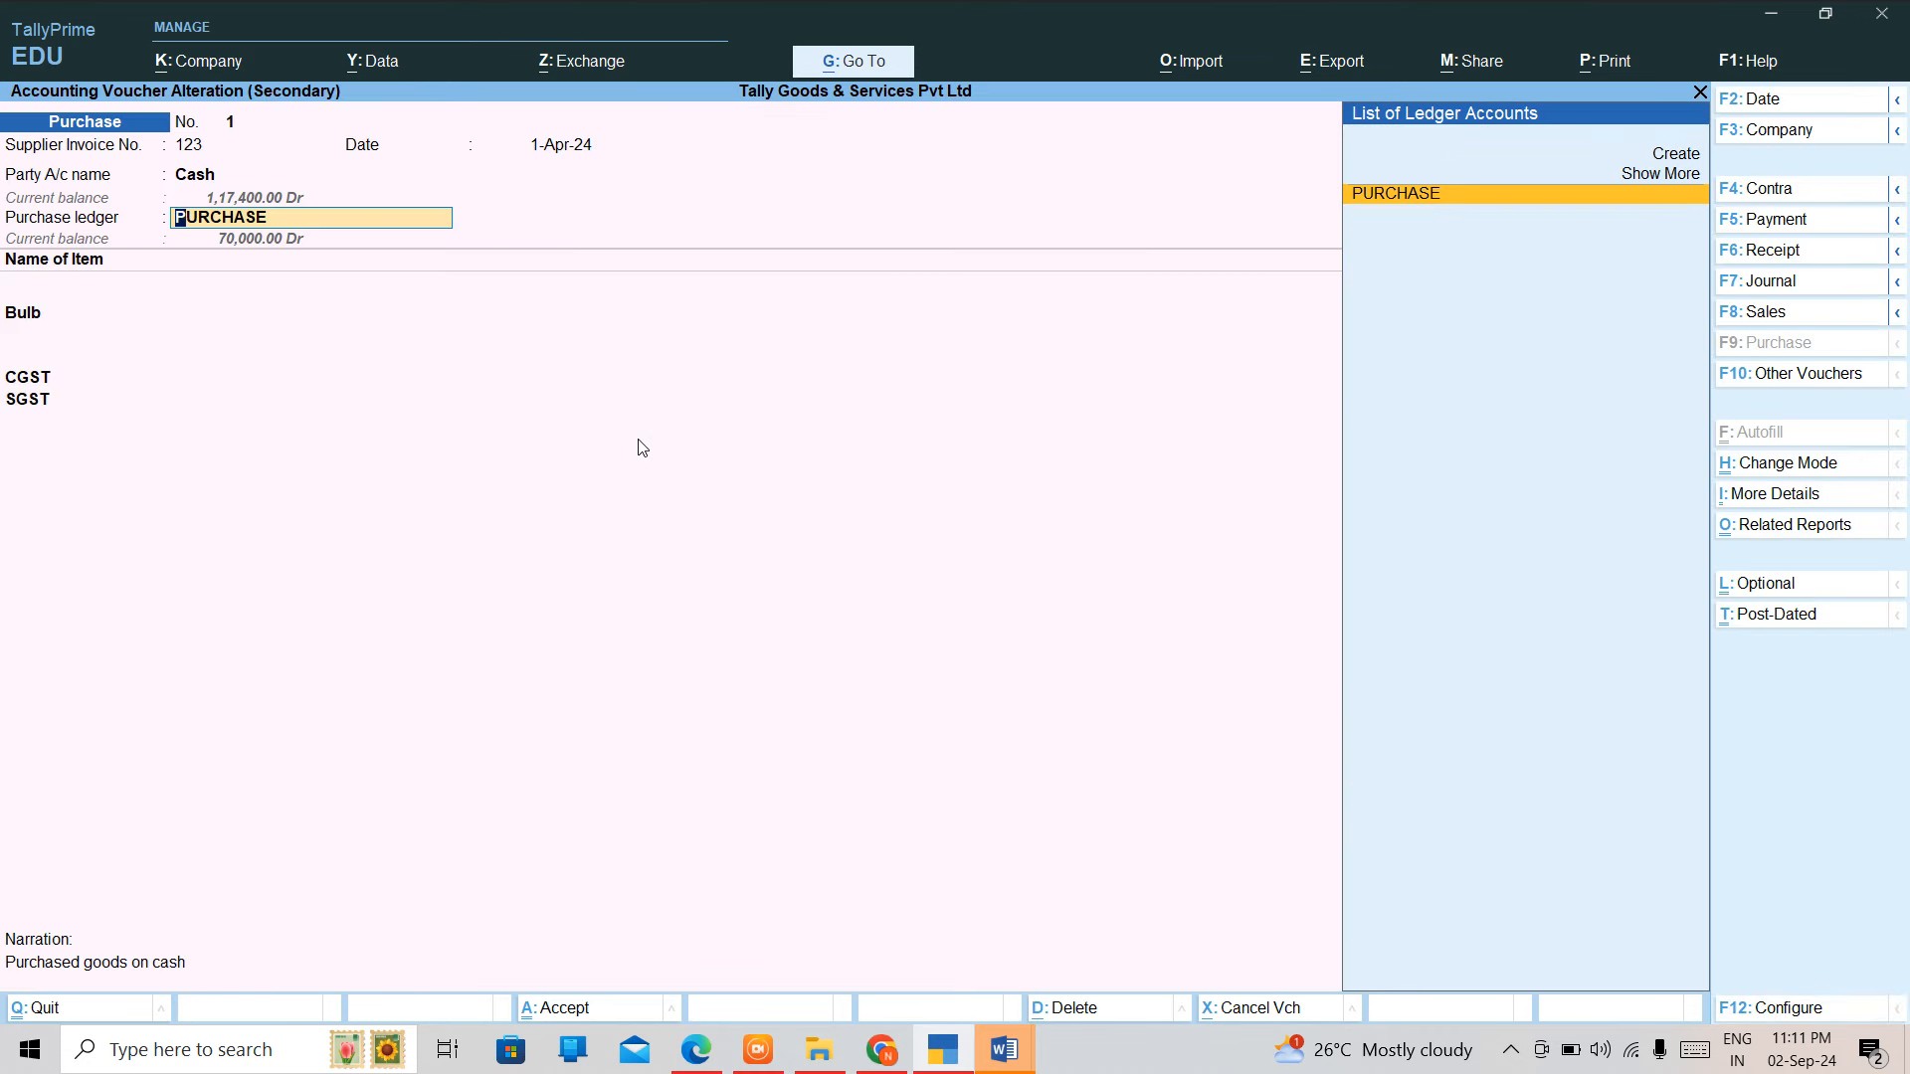
key("Return")
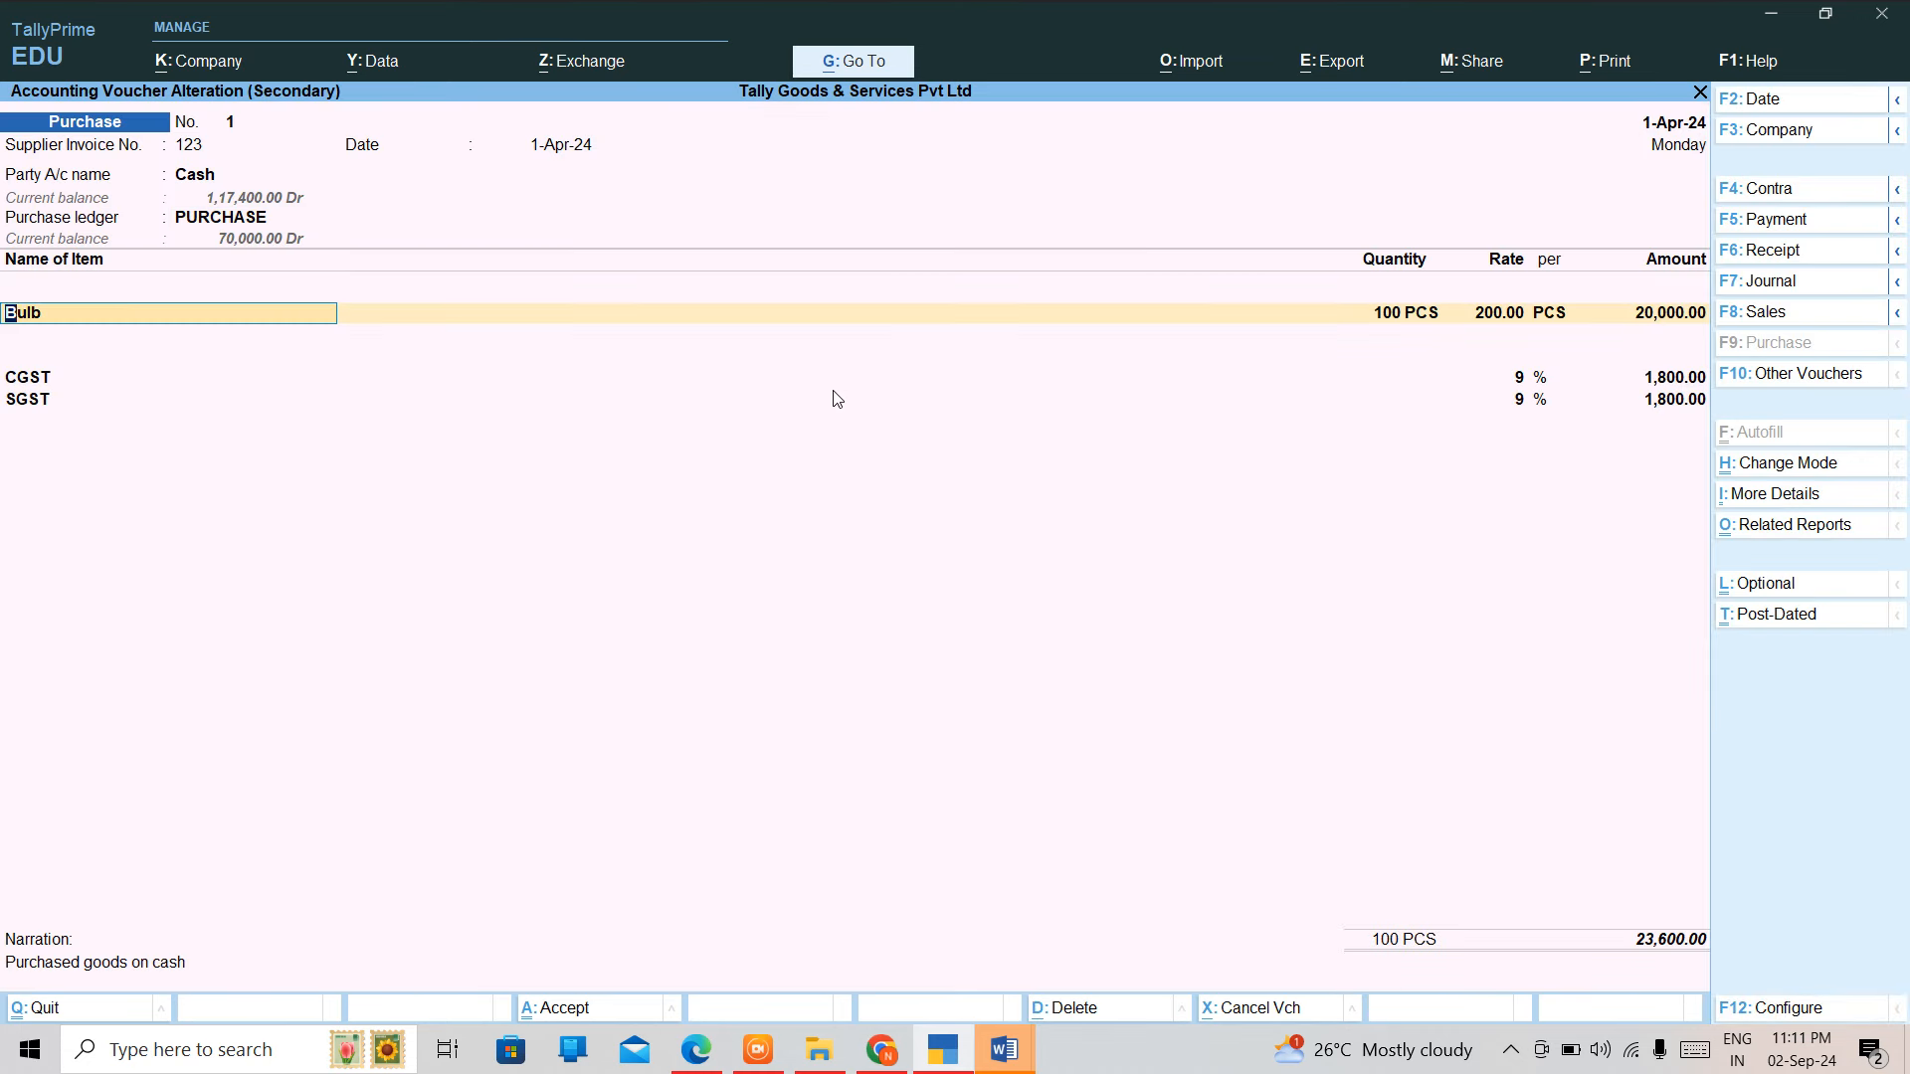